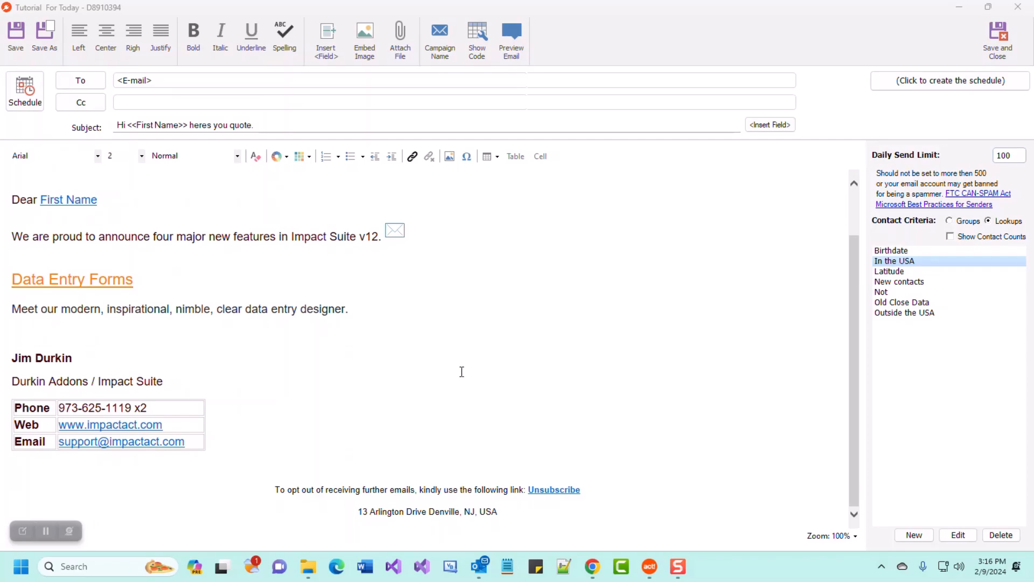
Save and close the email, then reopen the Tutorial For Today campaign in a maximized editor.
{"action": "left_click", "coordinate": [1000, 43]}
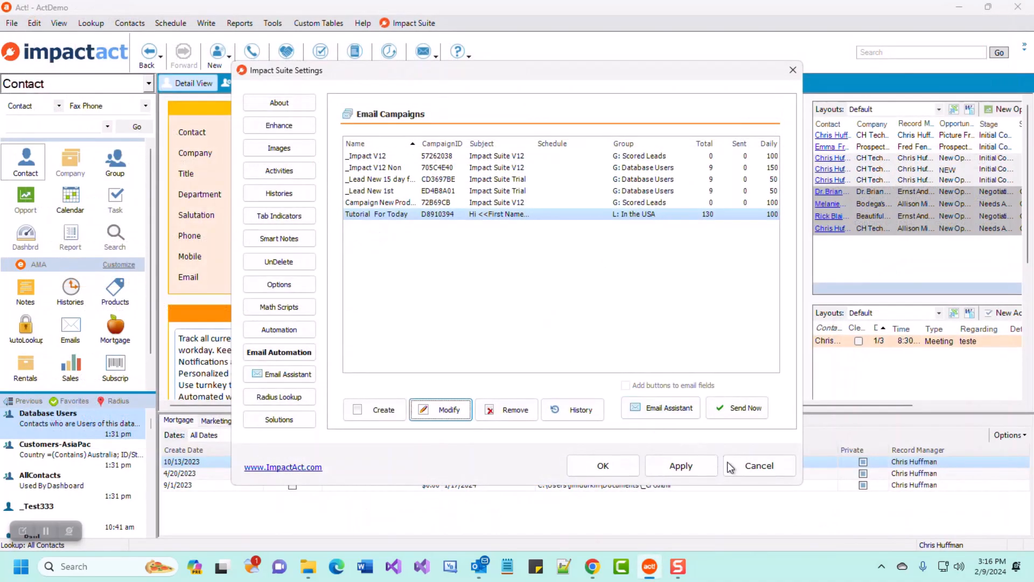
{"action": "left_click", "coordinate": [758, 465]}
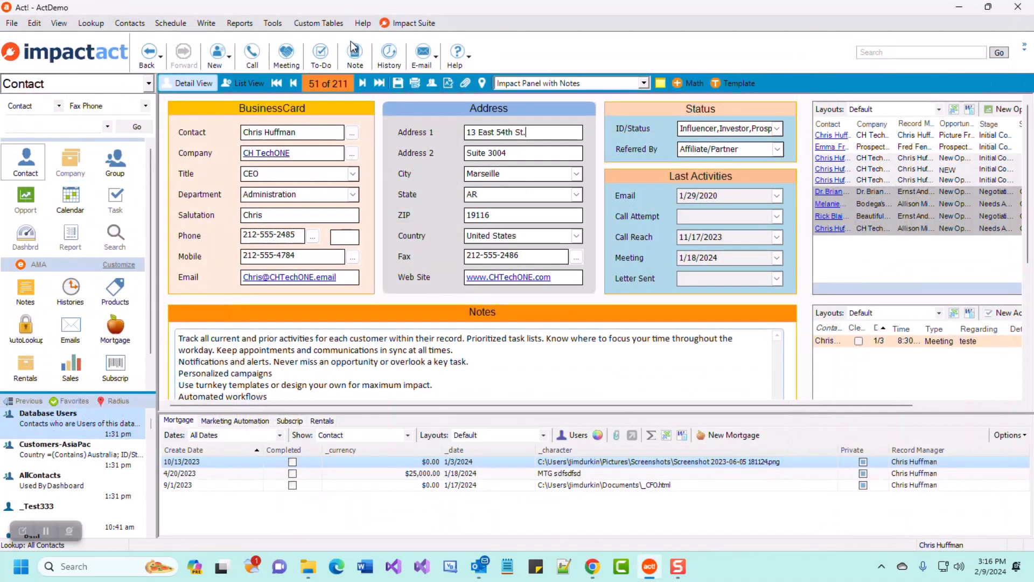
{"action": "left_click", "coordinate": [410, 24]}
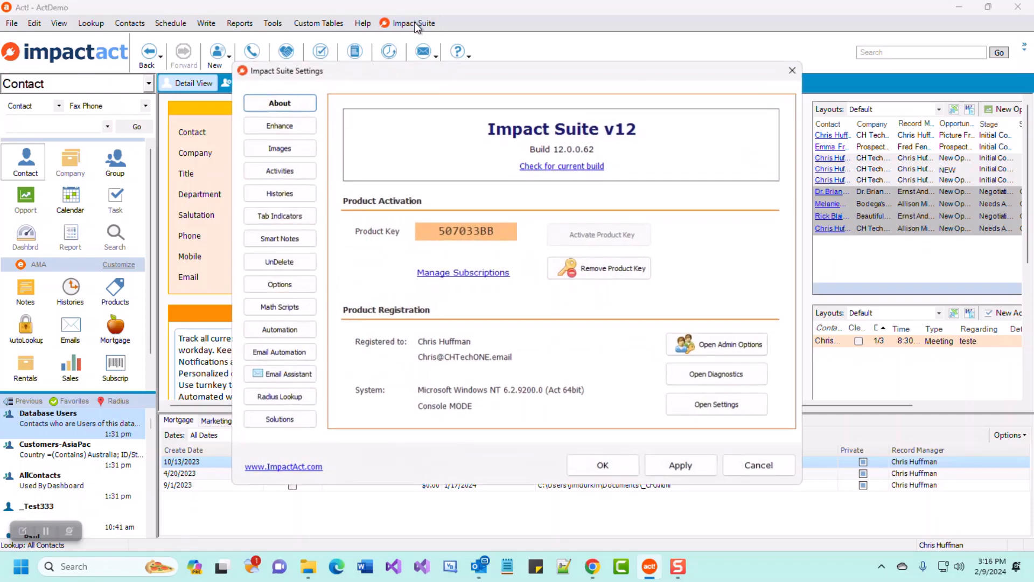
{"action": "left_click", "coordinate": [279, 353]}
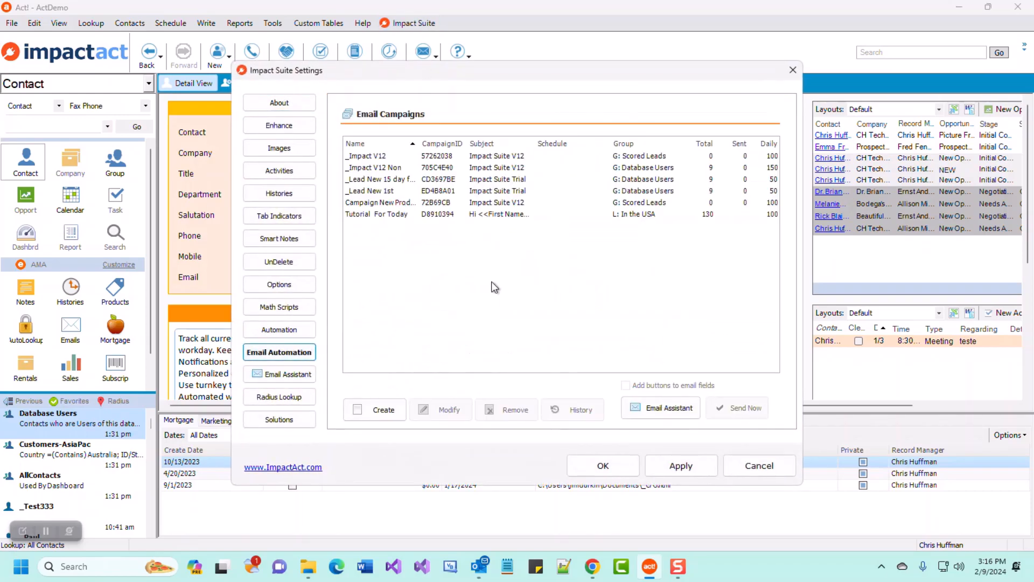
{"action": "left_click", "coordinate": [421, 215]}
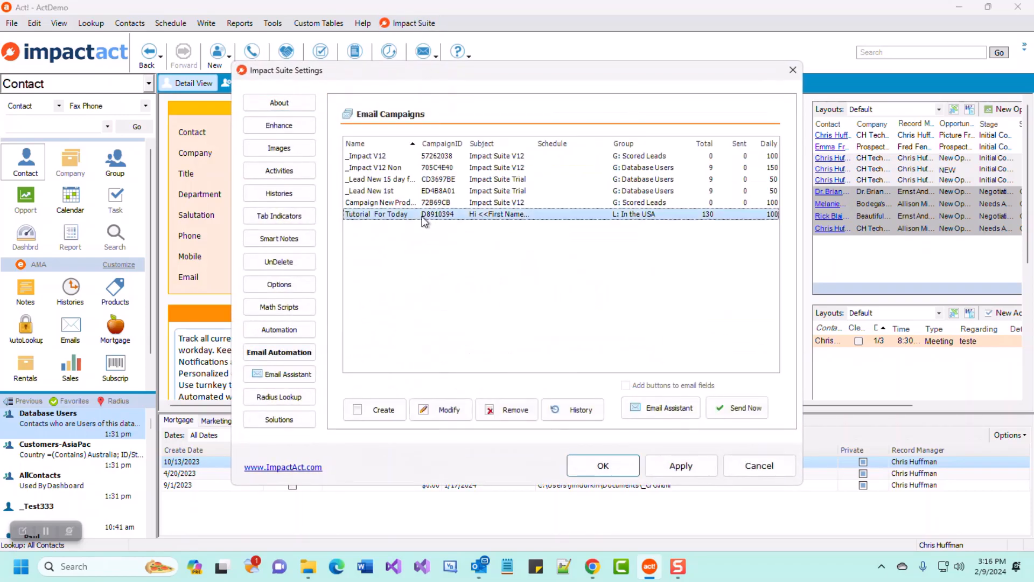
{"action": "left_click", "coordinate": [443, 413]}
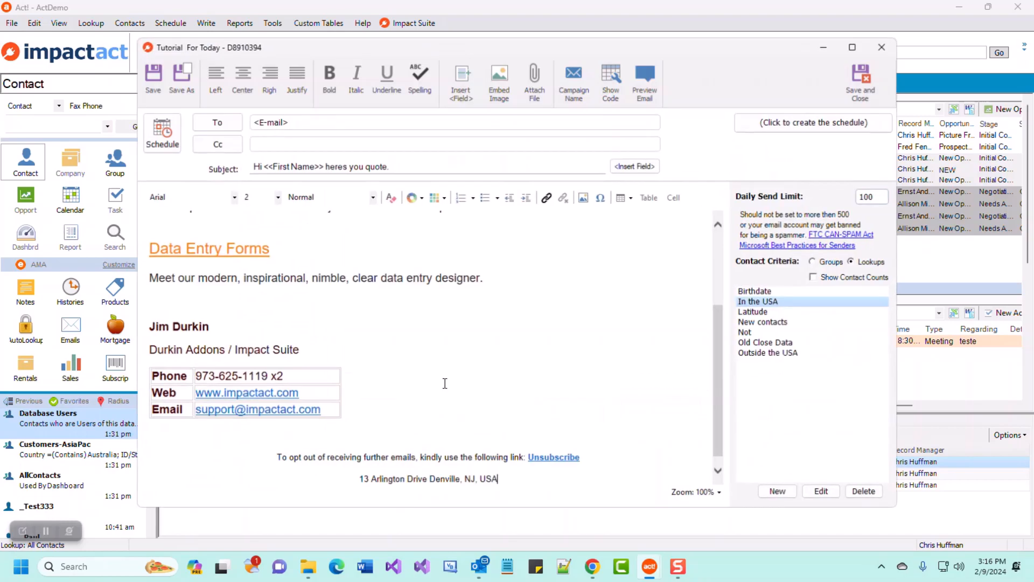
{"action": "left_click", "coordinate": [858, 49]}
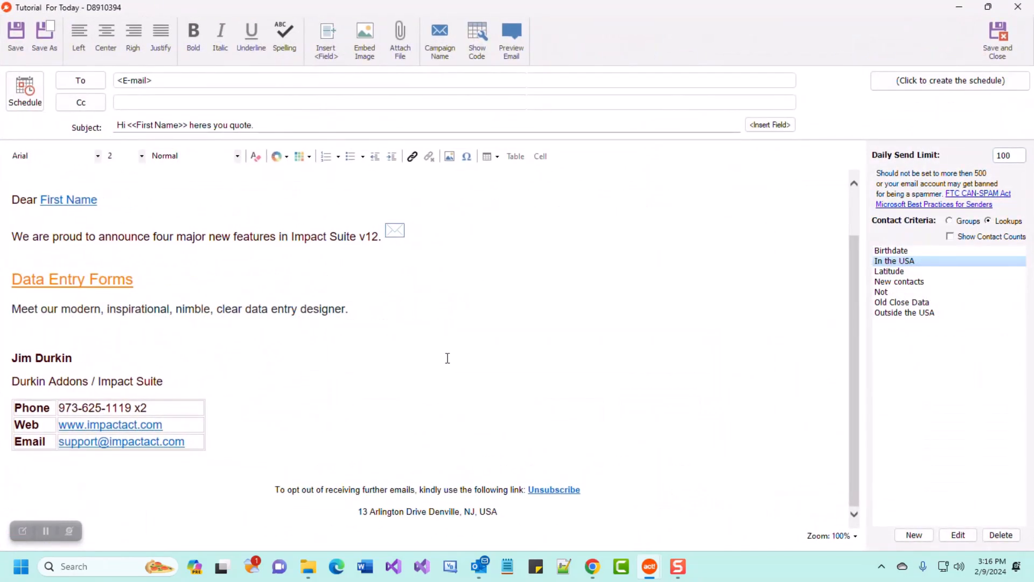
Drag-select several regions across the campaign editor window.
{"action": "left_click", "coordinate": [24, 531]}
{"action": "mouse_move", "coordinate": [4, 9]}
{"action": "left_mouse_down"}
{"action": "mouse_move", "coordinate": [492, 76]}
{"action": "mouse_move", "coordinate": [544, 68]}
{"action": "left_mouse_up"}
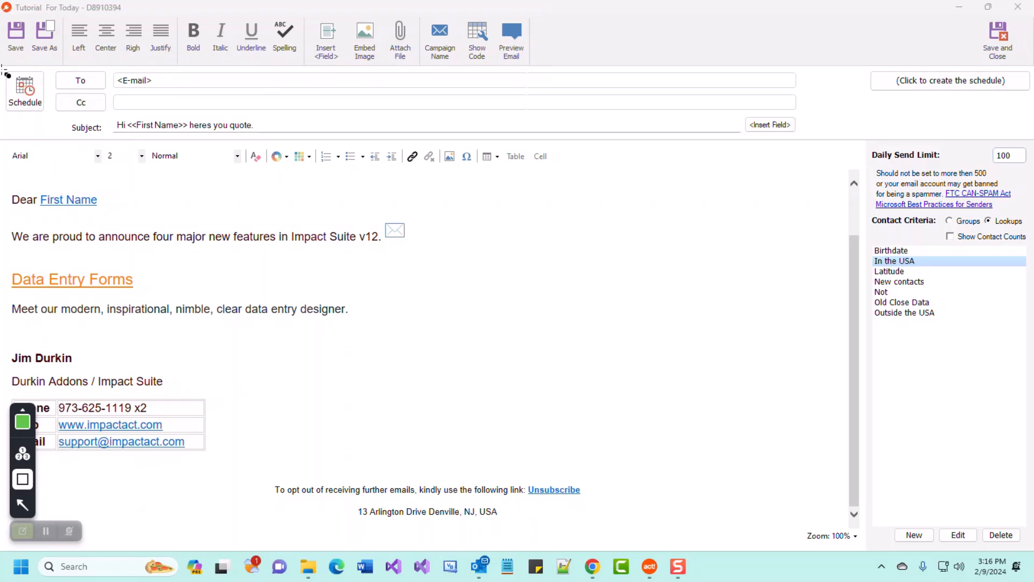
{"action": "mouse_move", "coordinate": [4, 71]}
{"action": "left_mouse_down"}
{"action": "mouse_move", "coordinate": [870, 109]}
{"action": "mouse_move", "coordinate": [1031, 134]}
{"action": "left_mouse_up"}
{"action": "mouse_move", "coordinate": [4, 143]}
{"action": "left_mouse_down"}
{"action": "mouse_move", "coordinate": [734, 577]}
{"action": "mouse_move", "coordinate": [853, 539]}
{"action": "left_mouse_up"}
{"action": "mouse_move", "coordinate": [865, 141]}
{"action": "left_mouse_down"}
{"action": "mouse_move", "coordinate": [996, 519]}
{"action": "mouse_move", "coordinate": [1029, 558]}
{"action": "mouse_move", "coordinate": [1031, 549]}
{"action": "left_mouse_up"}
{"action": "mouse_move", "coordinate": [4, 8]}
{"action": "left_mouse_down"}
{"action": "mouse_move", "coordinate": [84, 49]}
{"action": "mouse_move", "coordinate": [591, 67]}
{"action": "left_mouse_up"}
{"action": "left_click", "coordinate": [22, 531]}
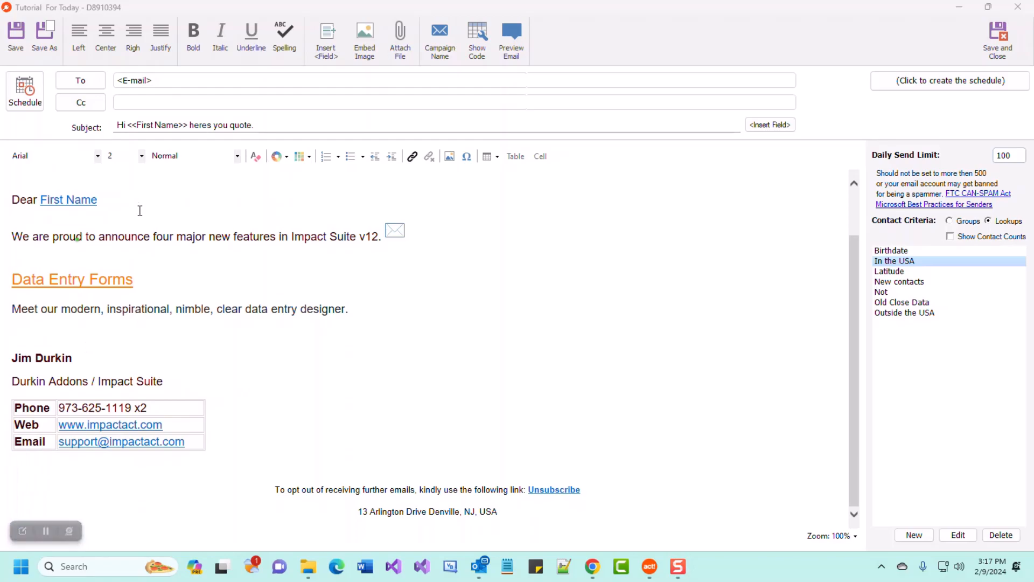
Bold 'announce' and undo it, then try center, right and justified alignment.
{"action": "double_click", "coordinate": [101, 237]}
{"action": "left_click", "coordinate": [198, 32]}
{"action": "left_click", "coordinate": [199, 32]}
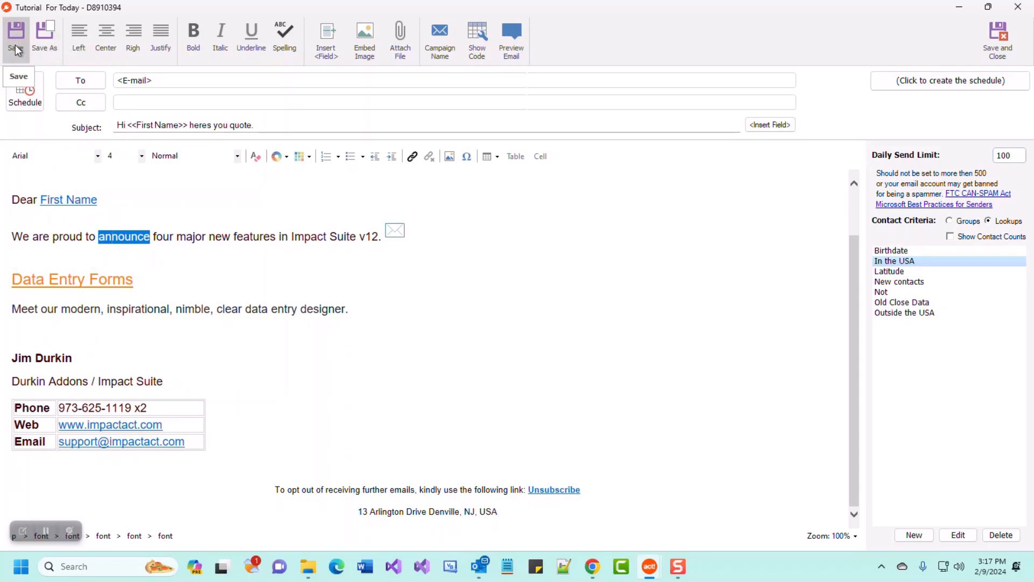
{"action": "left_click", "coordinate": [103, 42]}
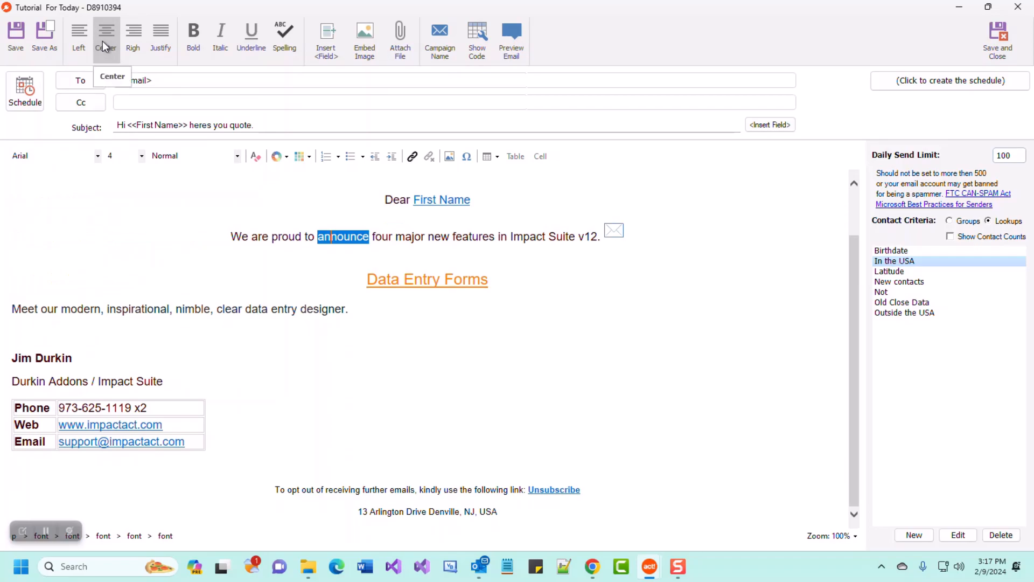
{"action": "left_click", "coordinate": [138, 40]}
{"action": "left_click", "coordinate": [159, 35]}
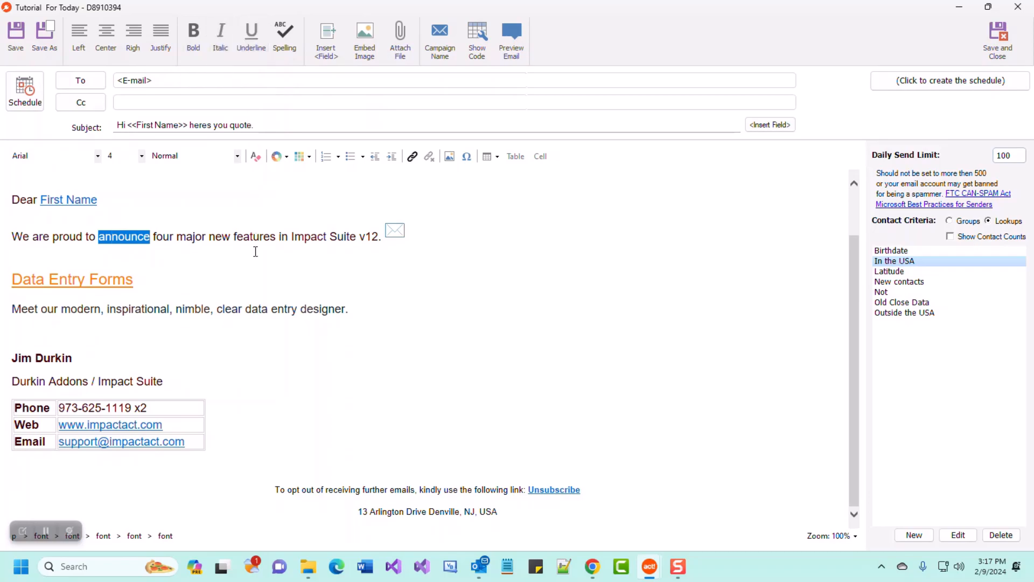
Run a spelling check and correct 'featurees' to 'features'.
{"action": "left_click", "coordinate": [284, 43]}
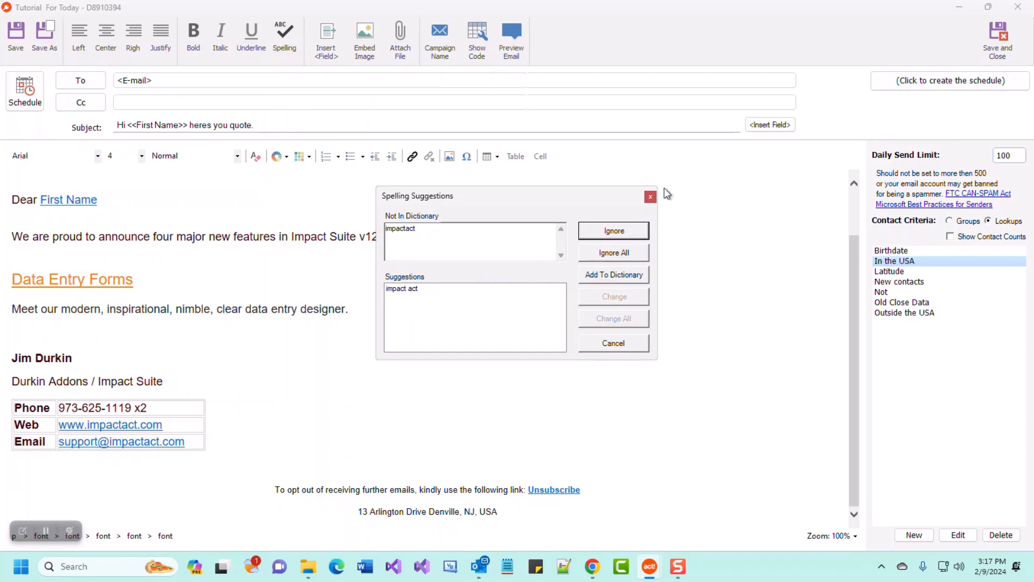
{"action": "left_click", "coordinate": [651, 197]}
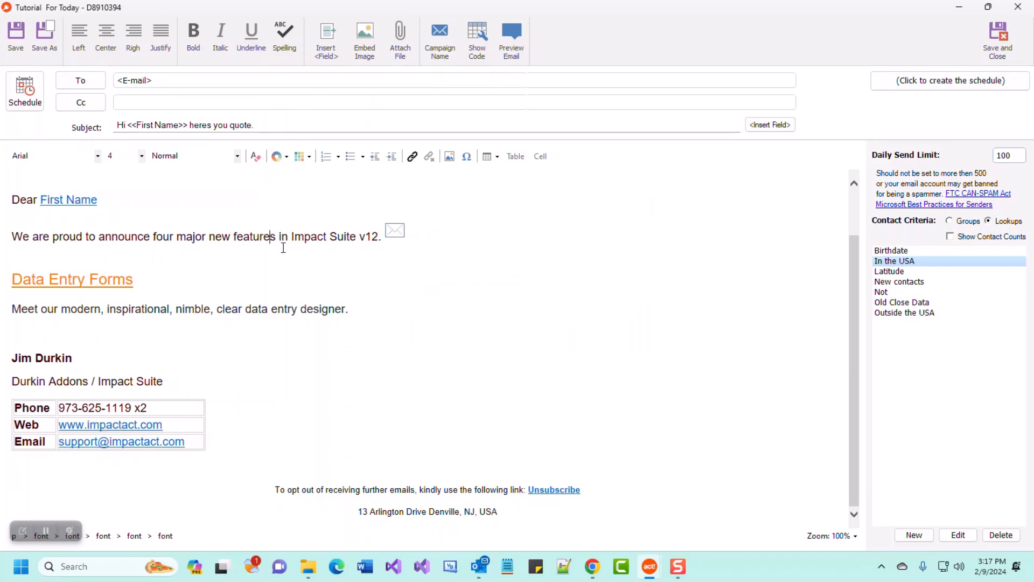
{"action": "type", "text": "e"}
{"action": "left_click", "coordinate": [278, 272]}
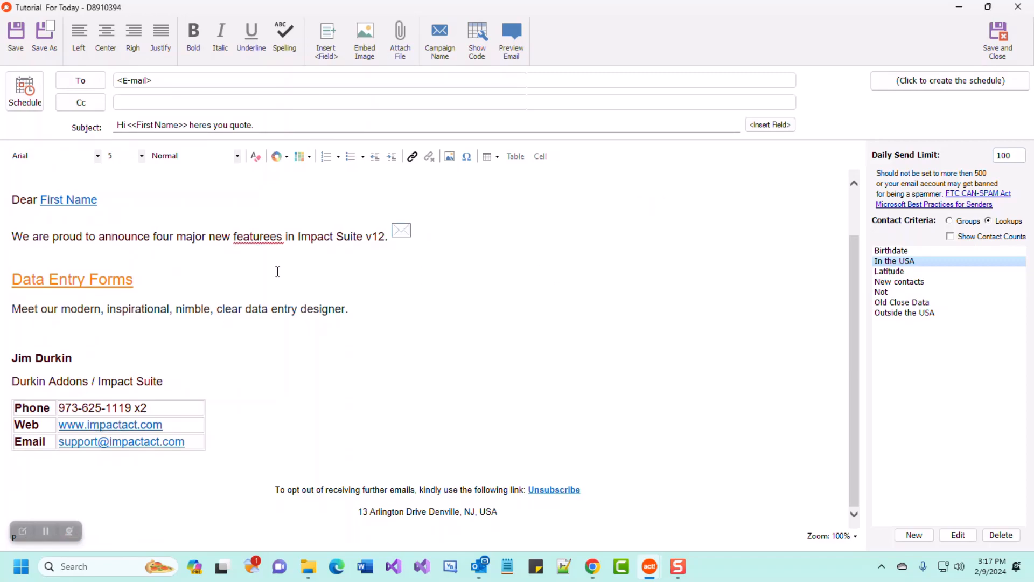
{"action": "left_click", "coordinate": [264, 237]}
{"action": "key", "text": "Delete"}
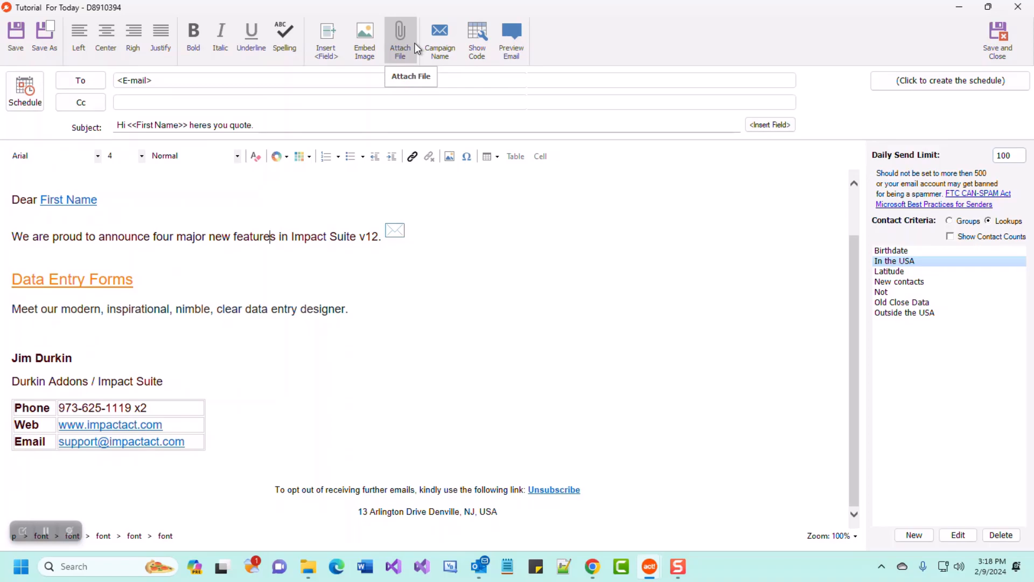
Replace the old greeting line with the word 'Dear'.
{"action": "left_click", "coordinate": [14, 207]}
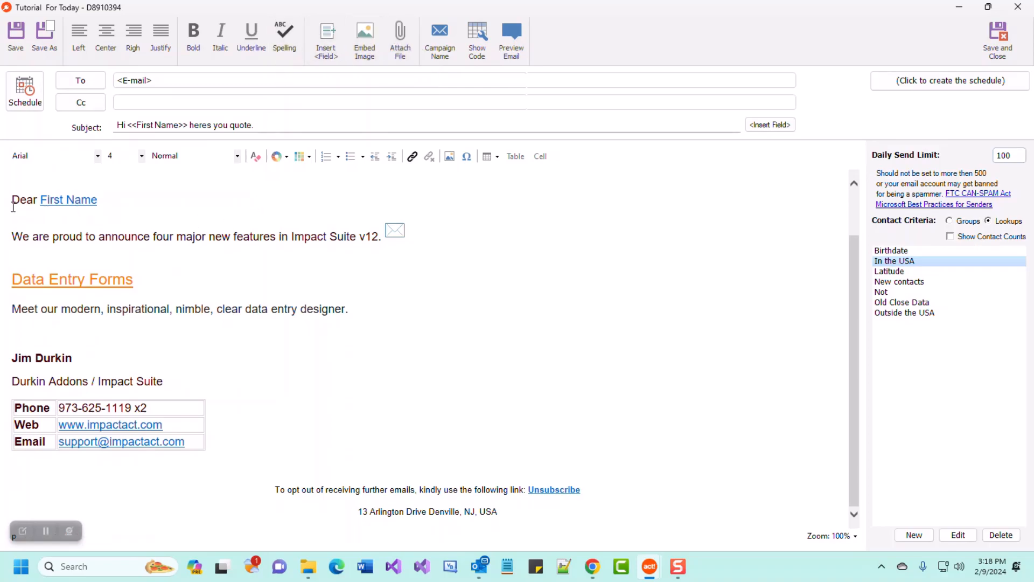
{"action": "left_click_drag", "start_coordinate": [13, 207], "coordinate": [97, 200]}
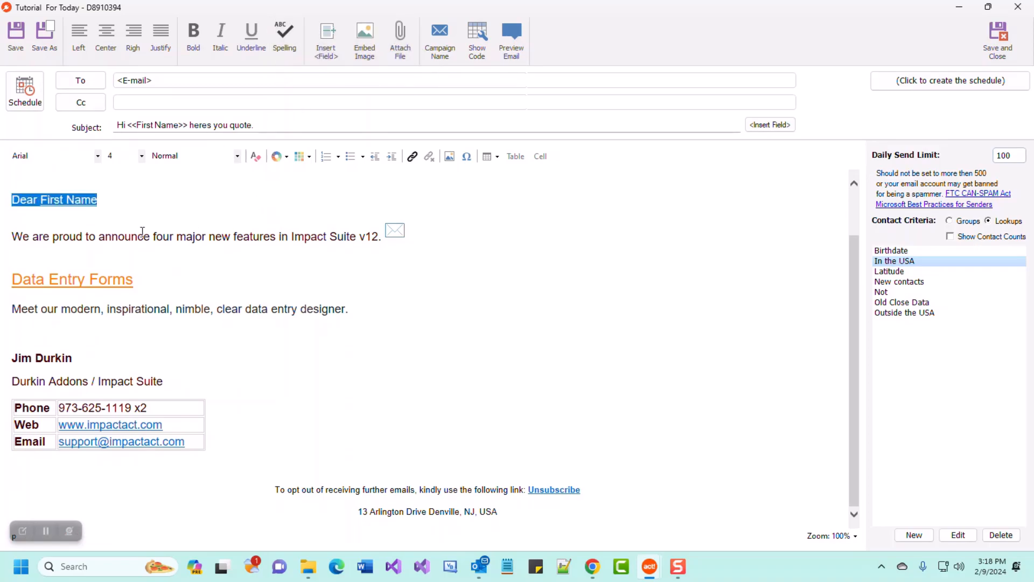
{"action": "key", "text": "Return"}
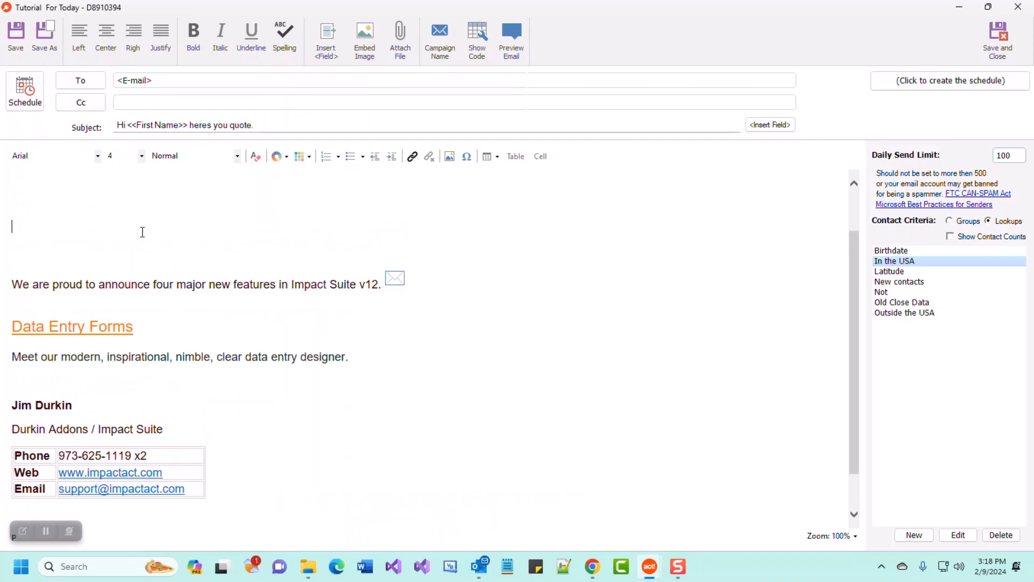
{"action": "key", "text": "BackSpace"}
{"action": "type", "text": "Dear"}
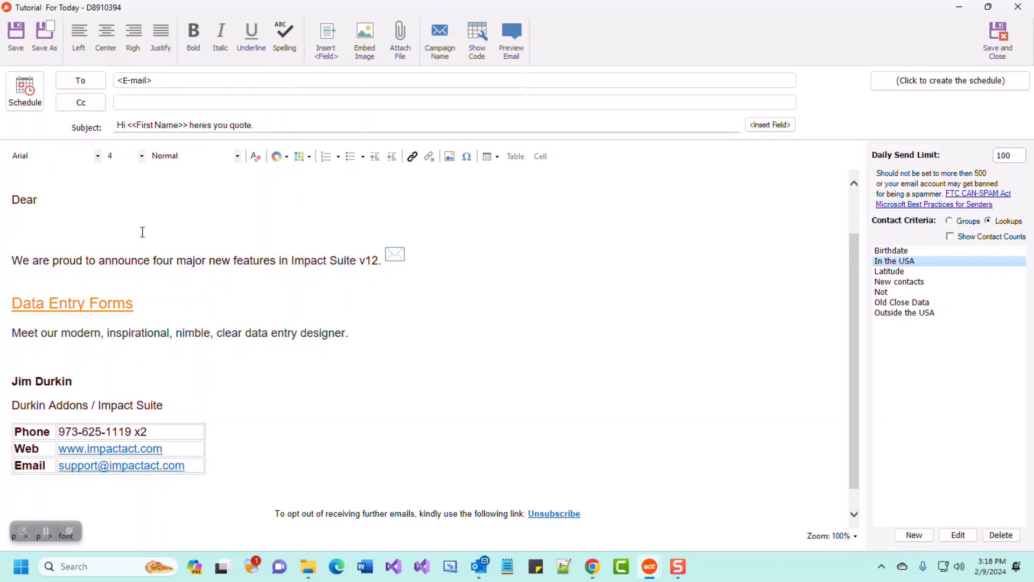
Insert the First Name merge field after 'Dear' and remove the stray f.
{"action": "left_click", "coordinate": [333, 46]}
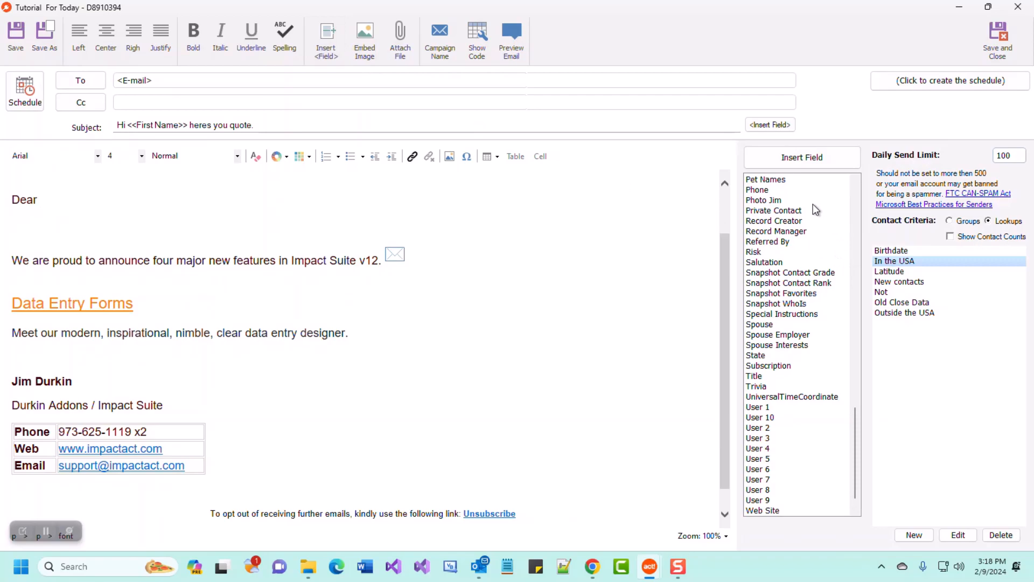
{"action": "type", "text": "f"}
{"action": "left_click", "coordinate": [812, 334]}
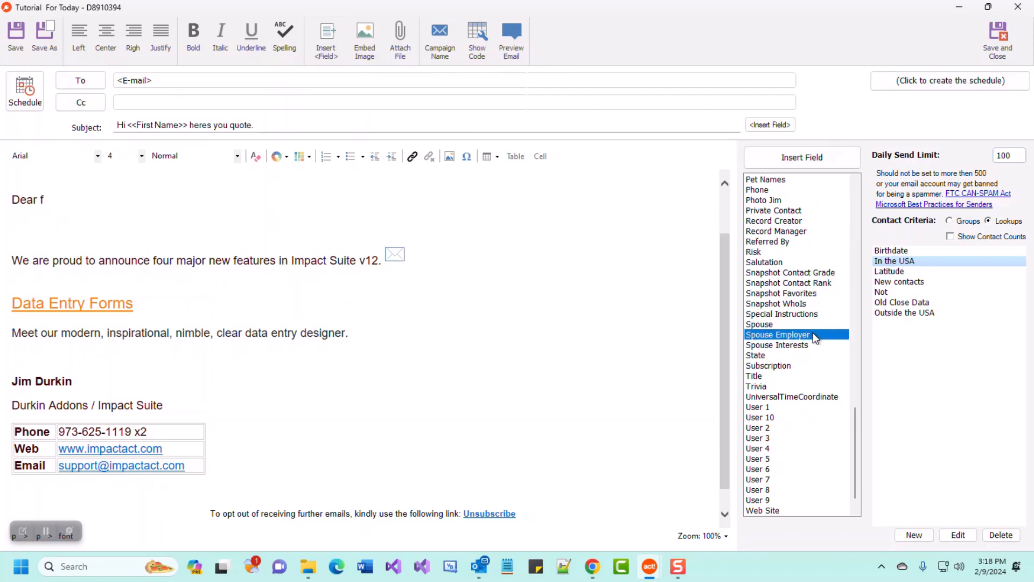
{"action": "key", "text": "f"}
{"action": "left_click", "coordinate": [792, 211]}
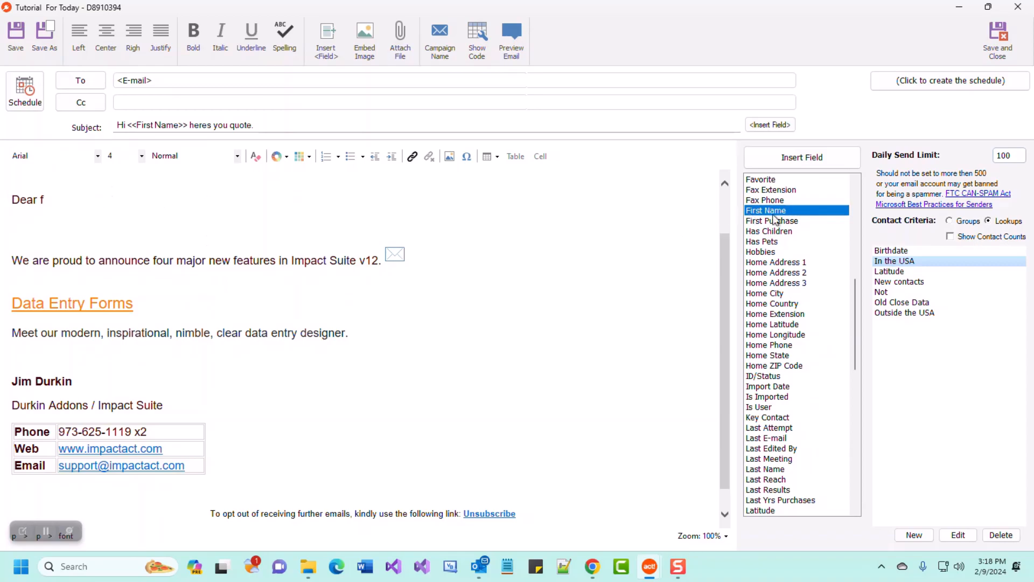
{"action": "left_click", "coordinate": [793, 157]}
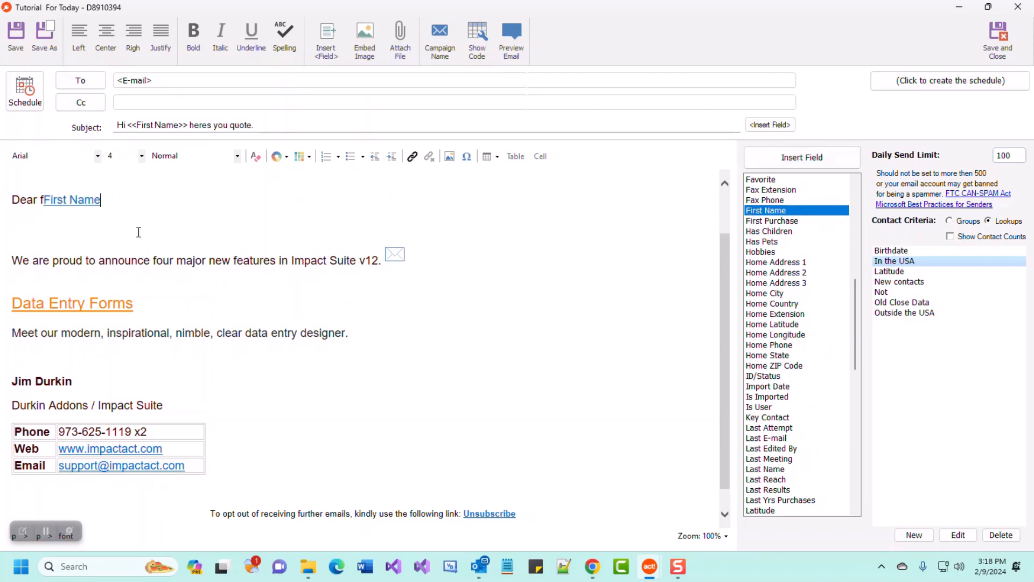
{"action": "key", "text": "Left"}
{"action": "key", "text": "BackSpace"}
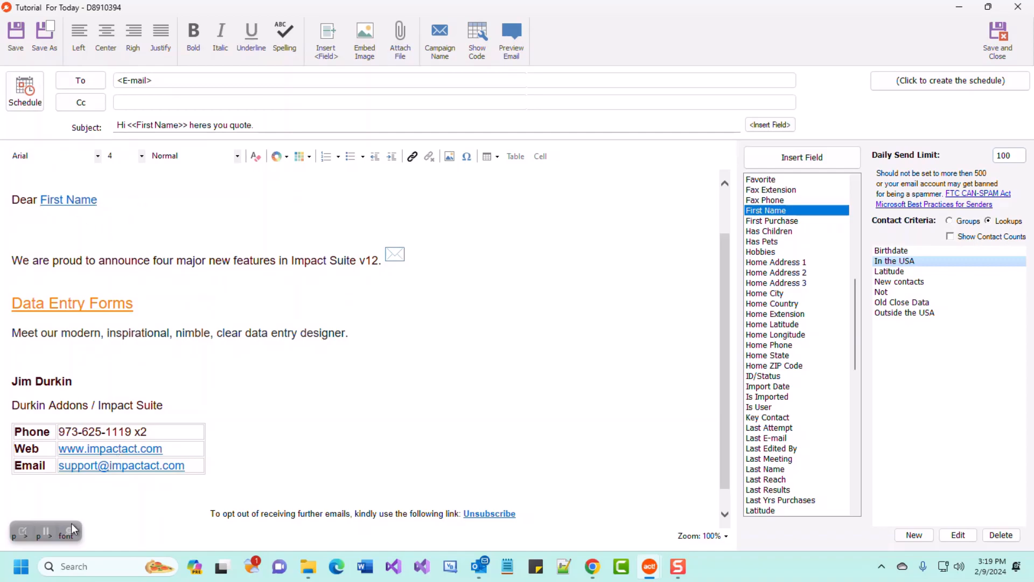
Delete the envelope image after v12. and add a blank line above the greeting.
{"action": "key", "text": "Delete"}
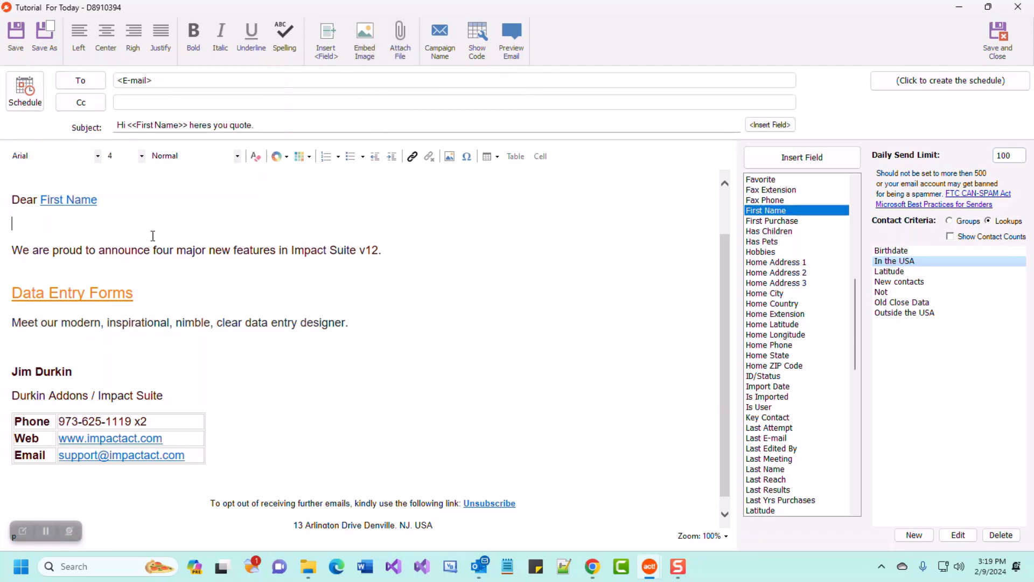
{"action": "key", "text": "ctrl+Home"}
{"action": "key", "text": "Return"}
{"action": "key", "text": "Return"}
{"action": "key", "text": "Up"}
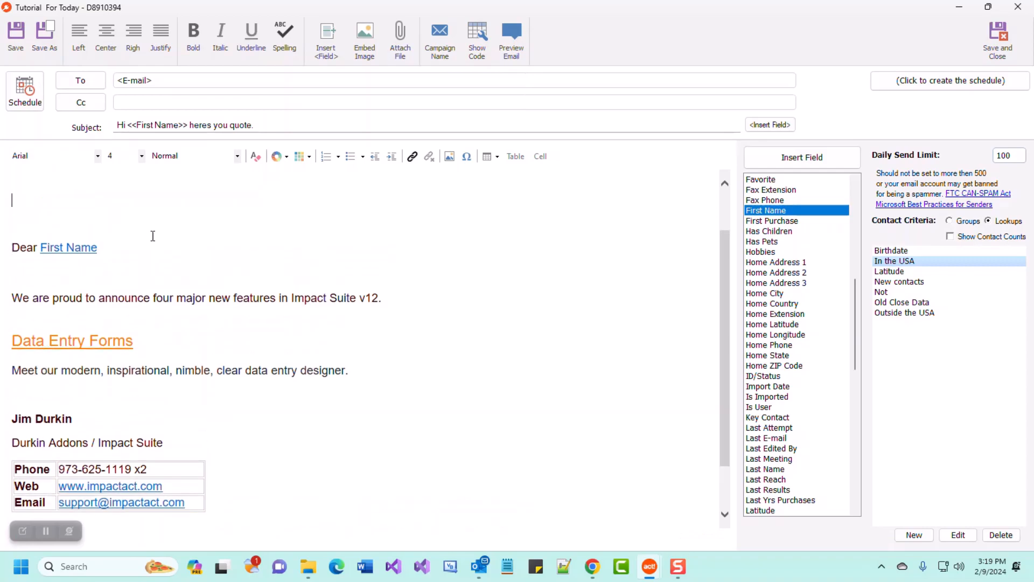
{"action": "left_click", "coordinate": [367, 34]}
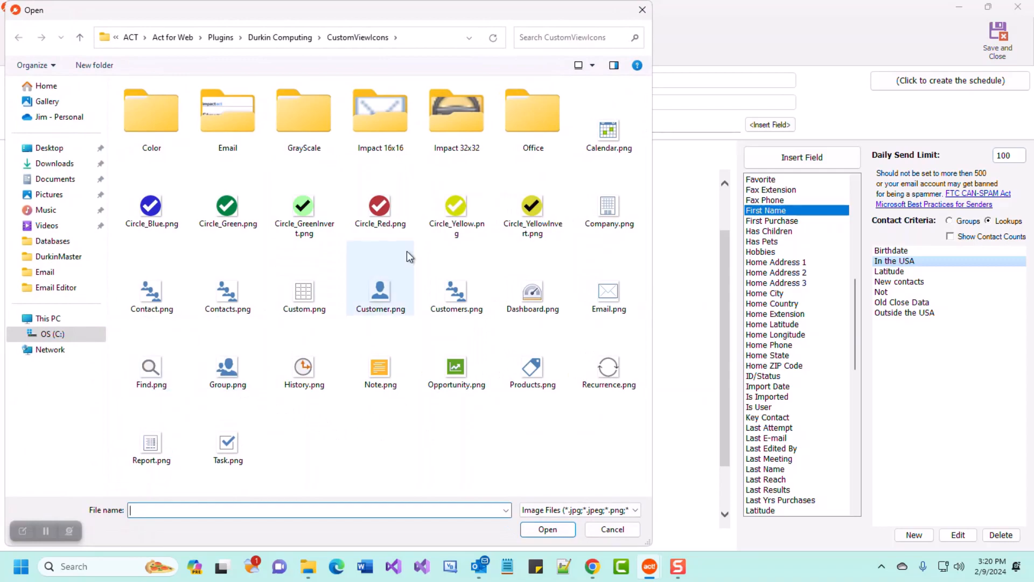
Embed Logo_Impactact320.png from the Email folder at the top of the email, then deselect it.
{"action": "double_click", "coordinate": [225, 129]}
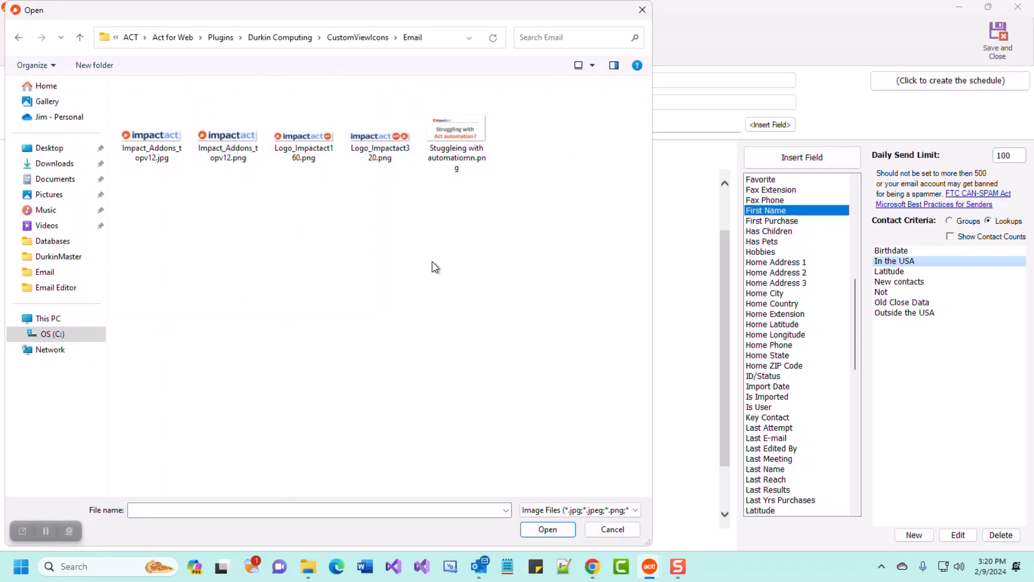
{"action": "left_click", "coordinate": [382, 148]}
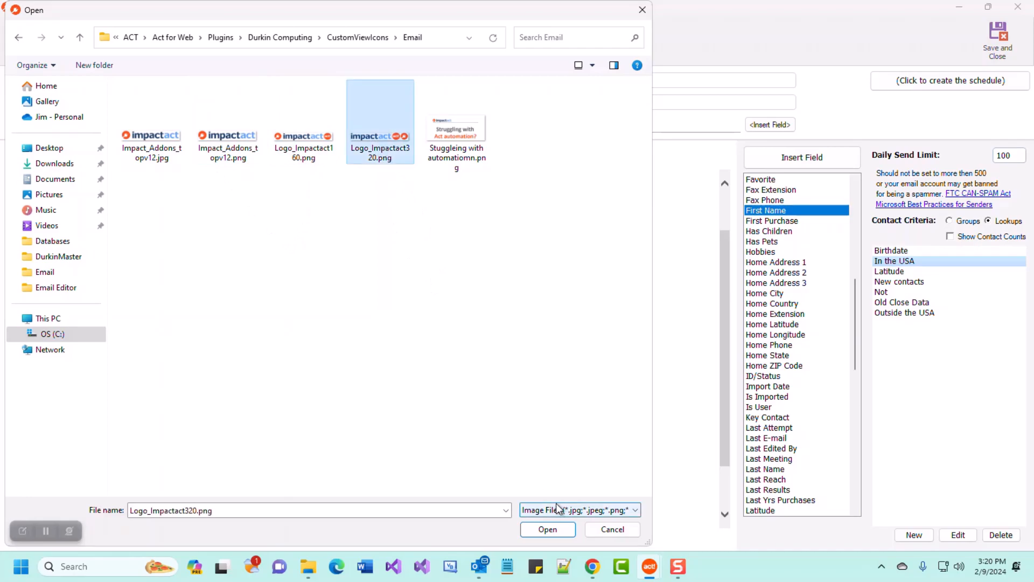
{"action": "left_click", "coordinate": [547, 528]}
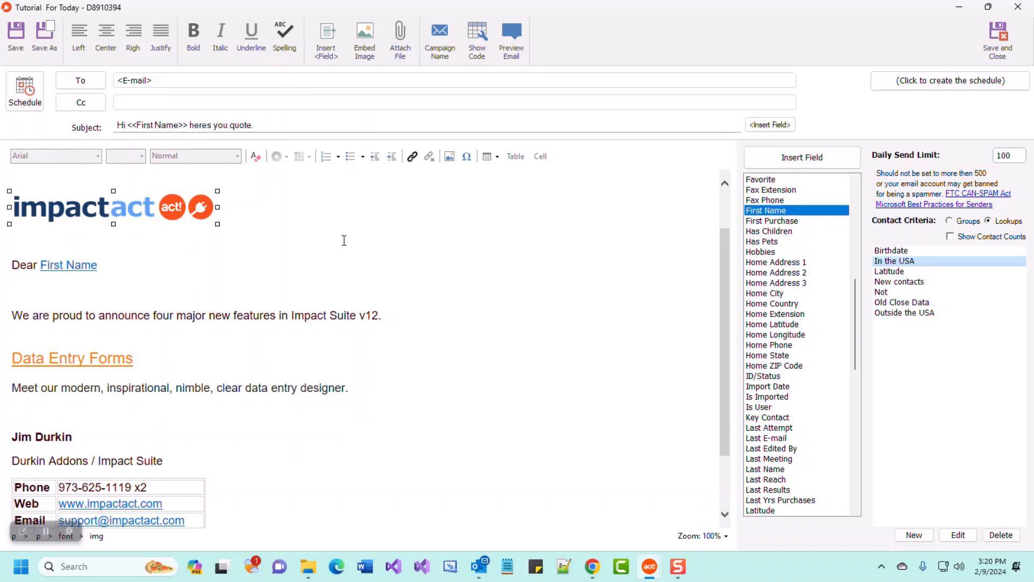
{"action": "left_click", "coordinate": [158, 268]}
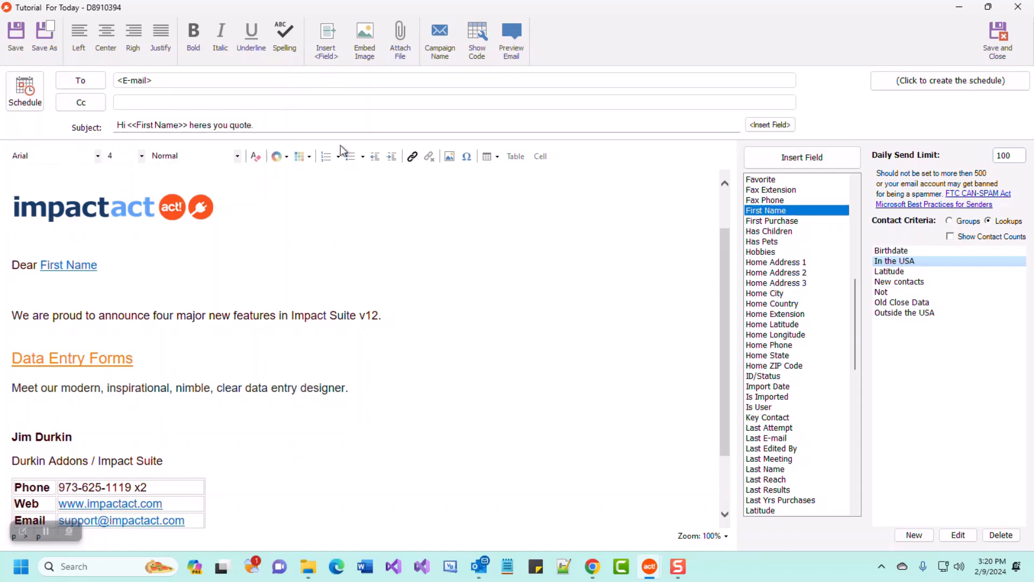
{"action": "left_click", "coordinate": [401, 46]}
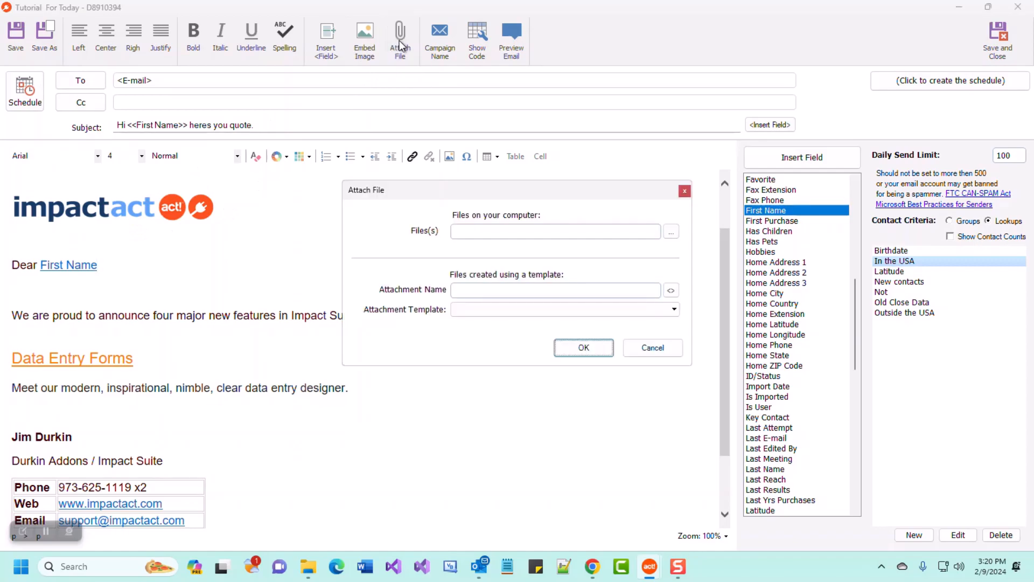
{"action": "left_click", "coordinate": [539, 232]}
{"action": "left_click", "coordinate": [665, 346]}
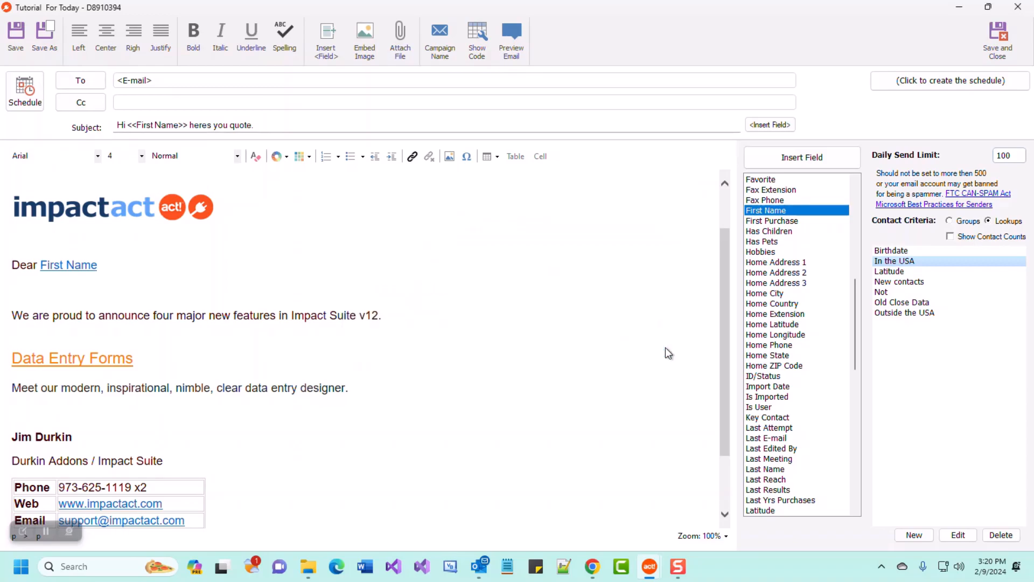
{"action": "left_click", "coordinate": [440, 43]}
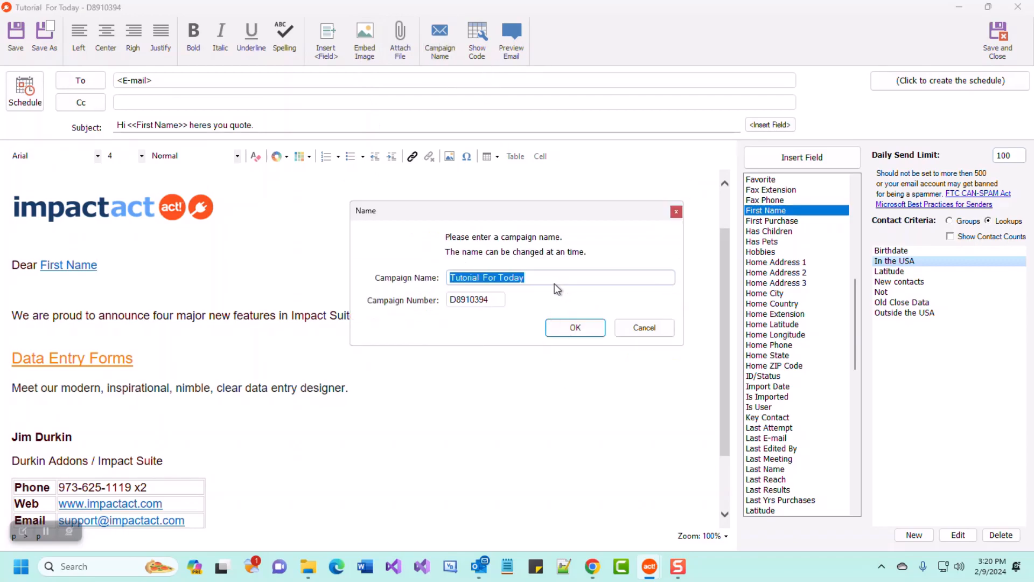
{"action": "left_click_drag", "start_coordinate": [570, 277], "coordinate": [420, 278]}
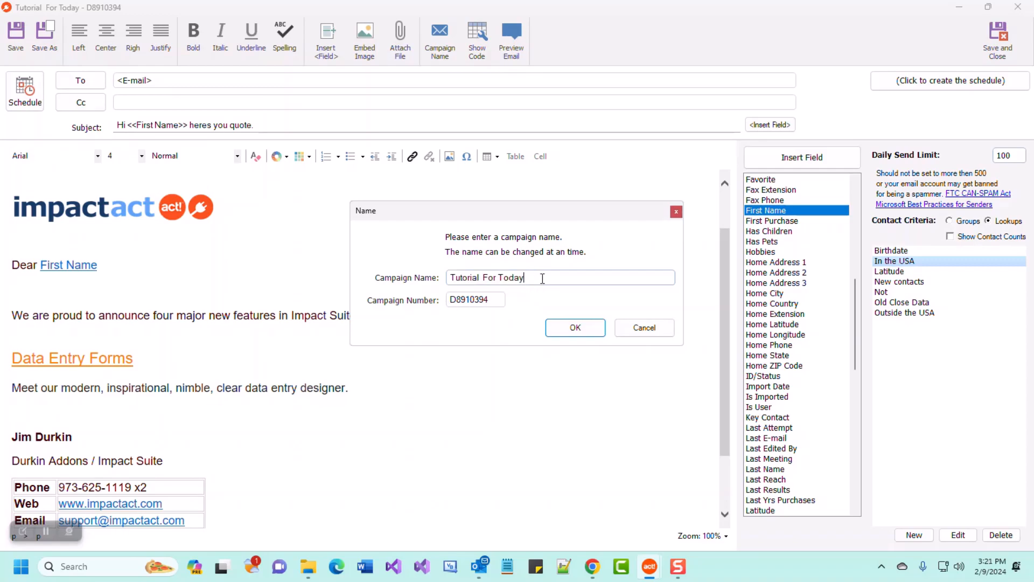
{"action": "left_click_drag", "start_coordinate": [542, 277], "coordinate": [502, 279]}
{"action": "type", "text": "Demo"}
{"action": "left_click", "coordinate": [635, 329]}
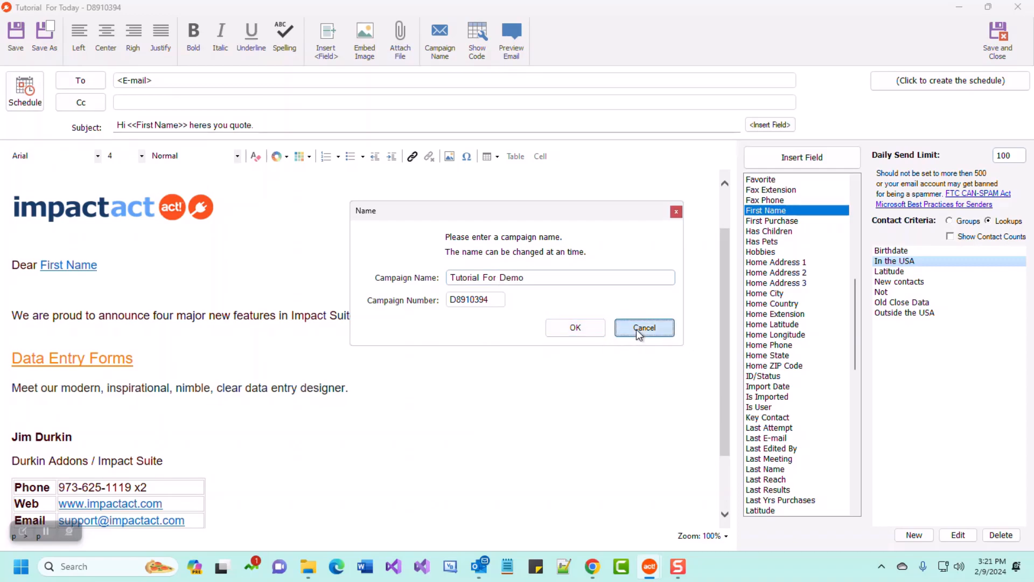
View the HTML source and test-edit the rgb(255, 128, 64) border colour, leaving it unchanged.
{"action": "left_click", "coordinate": [483, 52]}
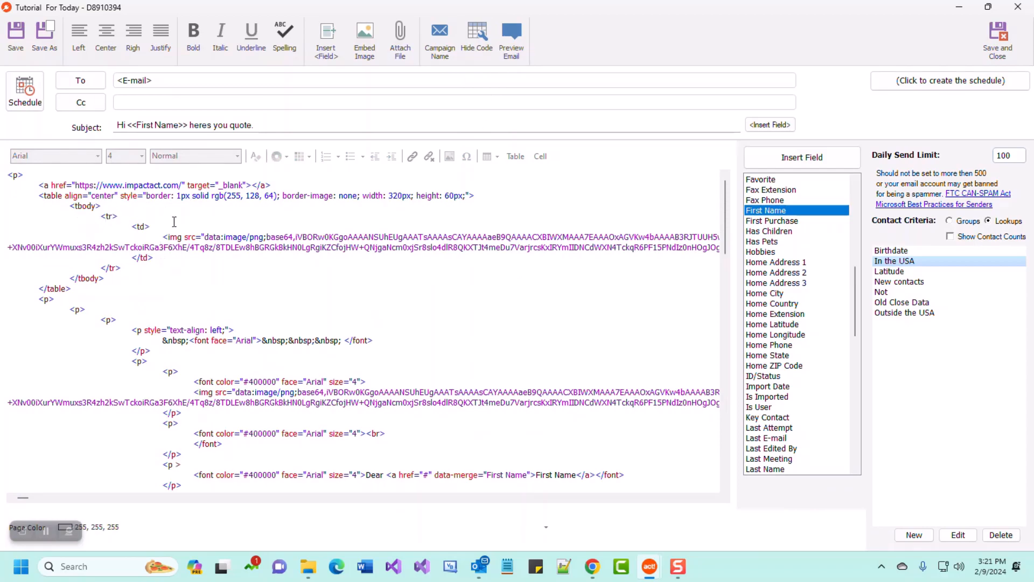
{"action": "left_click_drag", "start_coordinate": [40, 185], "coordinate": [103, 185]}
{"action": "left_click", "coordinate": [164, 185]}
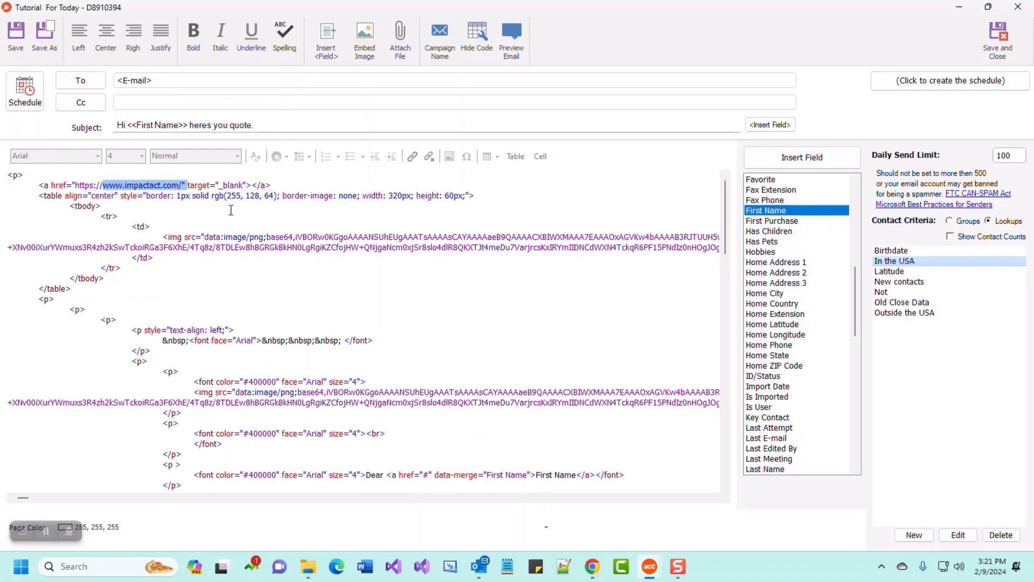
{"action": "left_click_drag", "start_coordinate": [260, 195], "coordinate": [234, 196]}
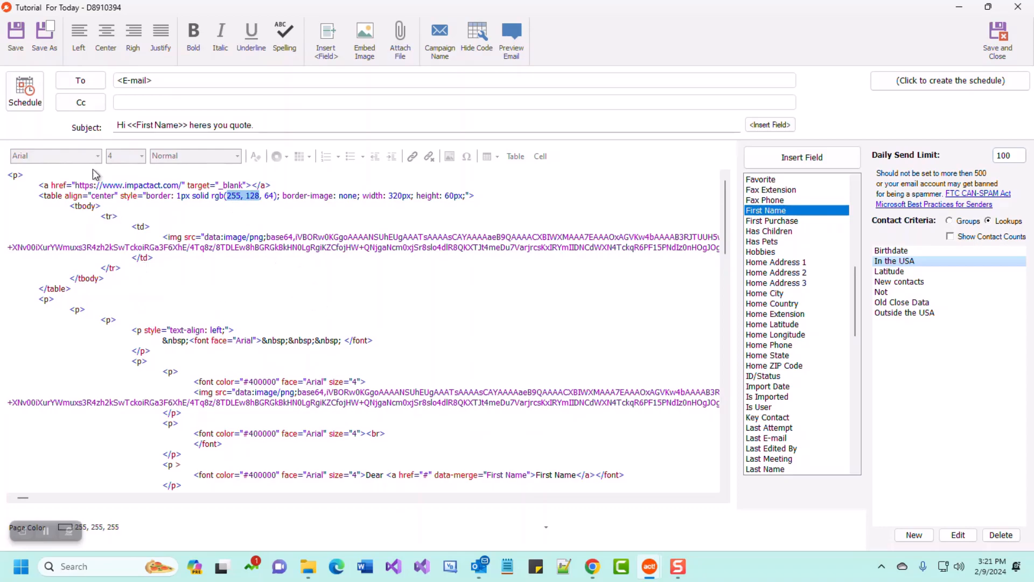
{"action": "left_click", "coordinate": [135, 217]}
{"action": "left_click", "coordinate": [263, 196]}
{"action": "type", "text": "1"}
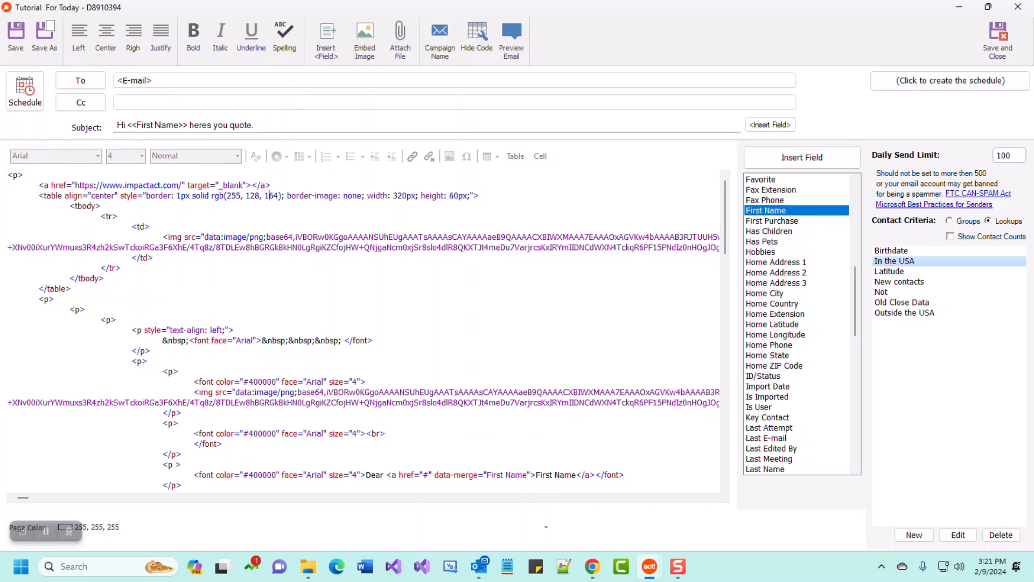
{"action": "key", "text": "BackSpace"}
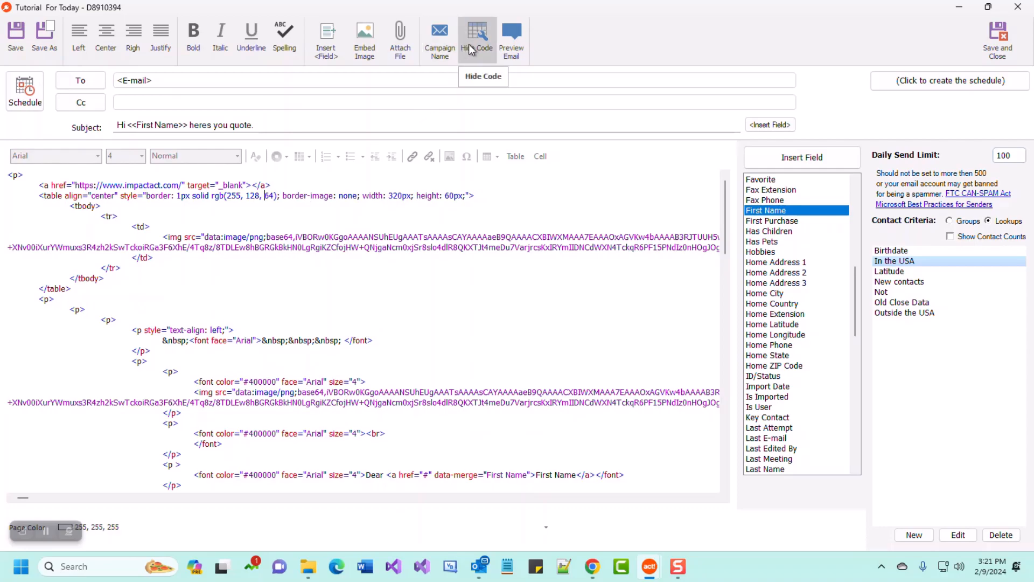
Return to design view, restore and re-maximize the window, and preview the merged email in Outlook.
{"action": "left_click", "coordinate": [479, 43]}
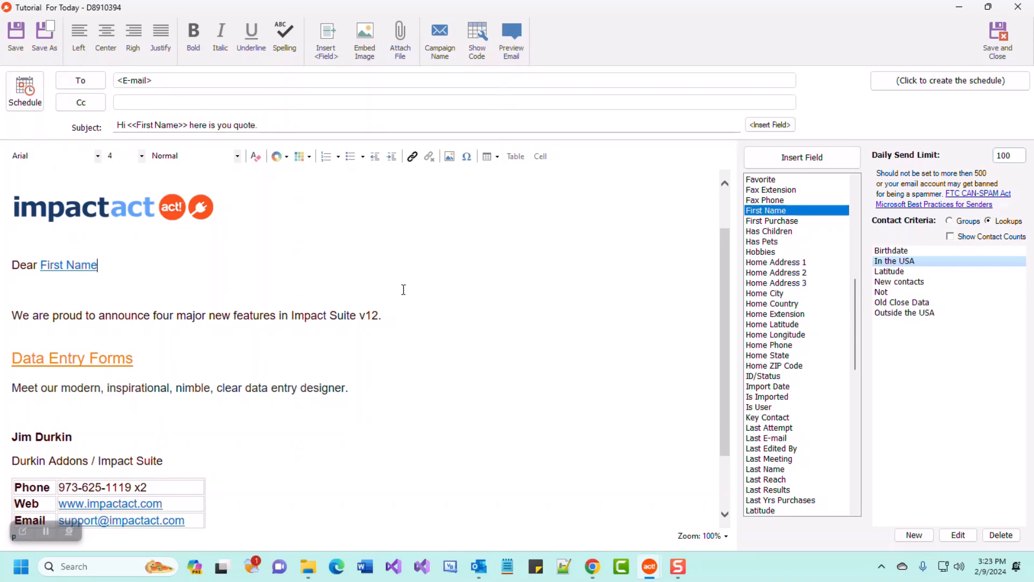
{"action": "double_click", "coordinate": [593, 8]}
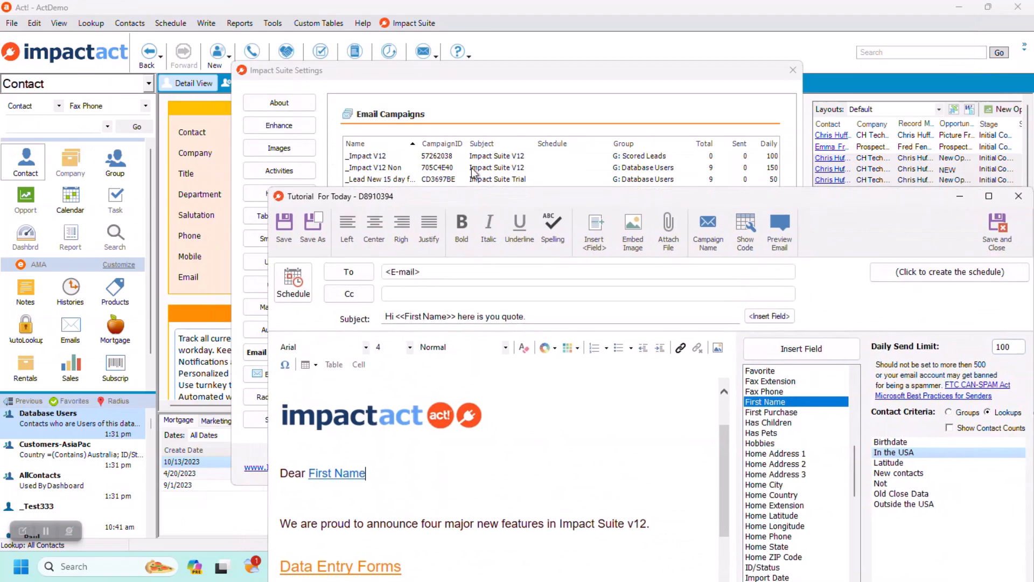
{"action": "double_click", "coordinate": [738, 193]}
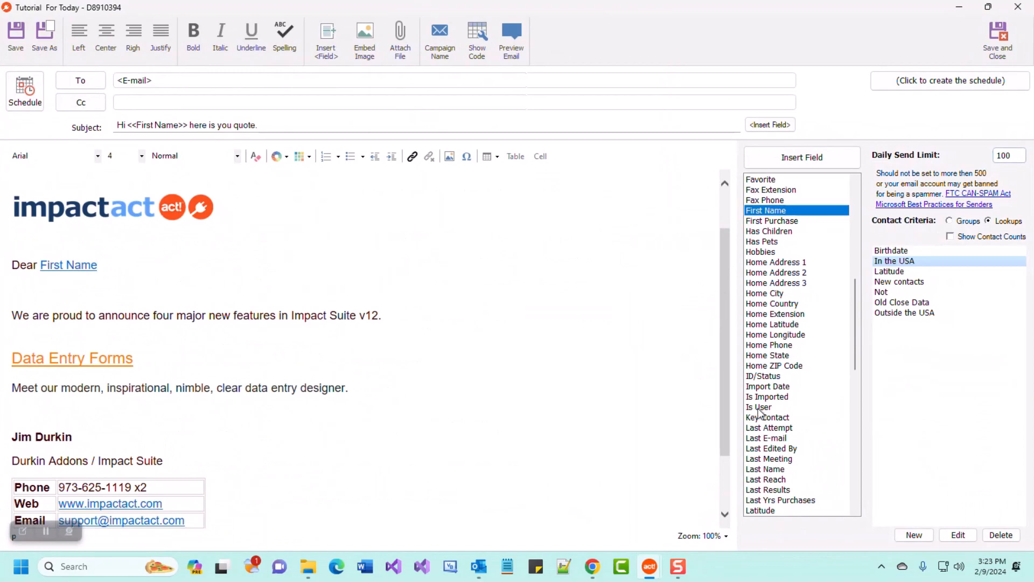
{"action": "left_click", "coordinate": [509, 41]}
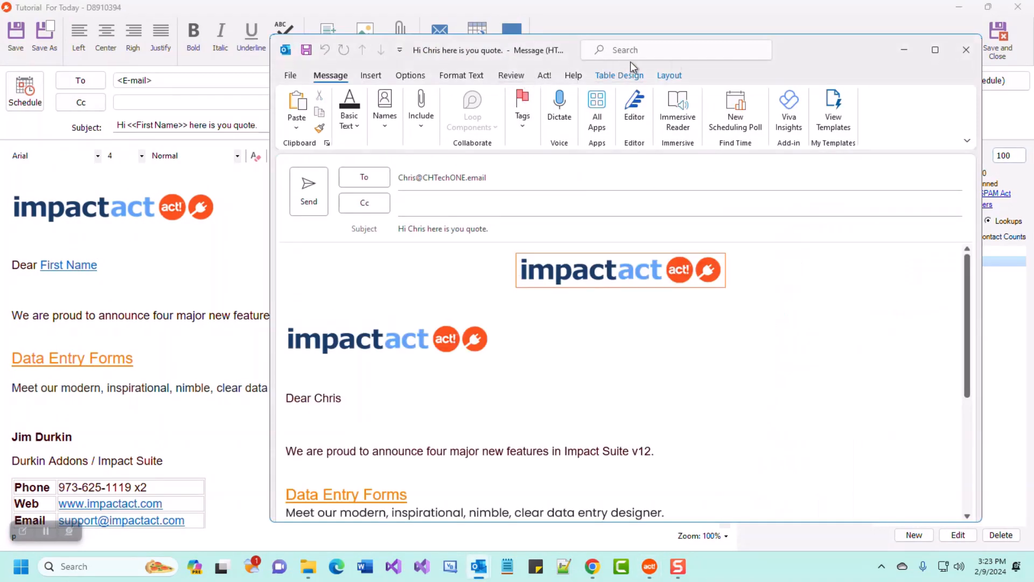
Reposition the Outlook preview and inspect its personalised subject and greeting.
{"action": "left_click_drag", "start_coordinate": [814, 48], "coordinate": [893, 92]}
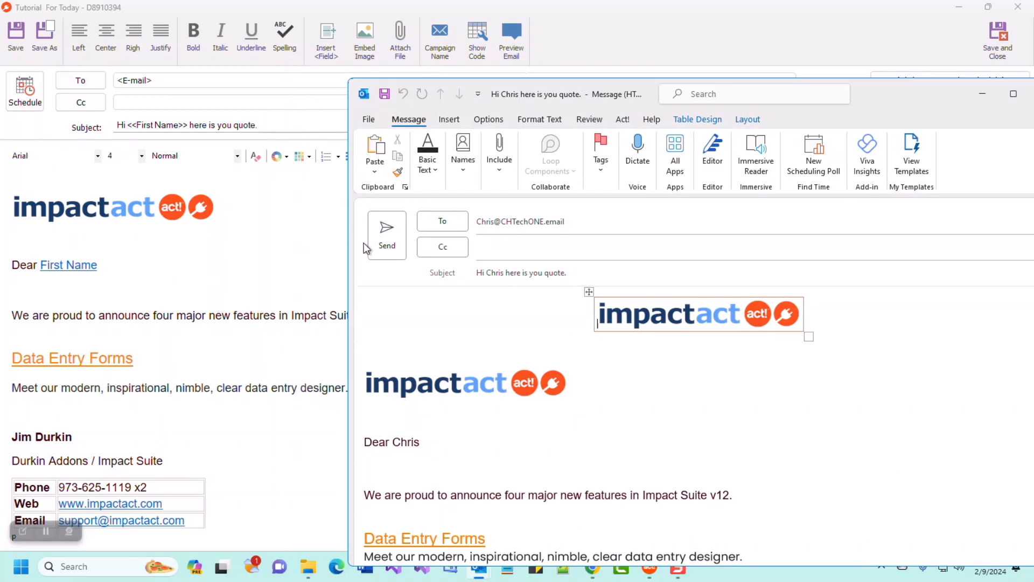
{"action": "left_click_drag", "start_coordinate": [486, 274], "coordinate": [540, 295]}
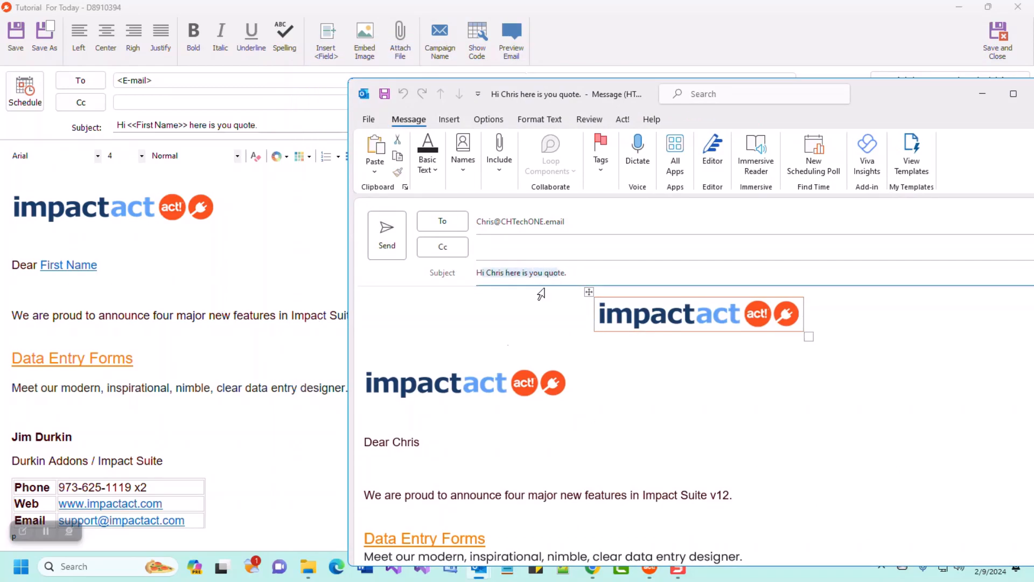
{"action": "triple_click", "coordinate": [419, 439]}
{"action": "scroll", "coordinate": [522, 445], "scroll_direction": "down", "scroll_amount": 1}
{"action": "left_click_drag", "start_coordinate": [874, 86], "coordinate": [767, 68]}
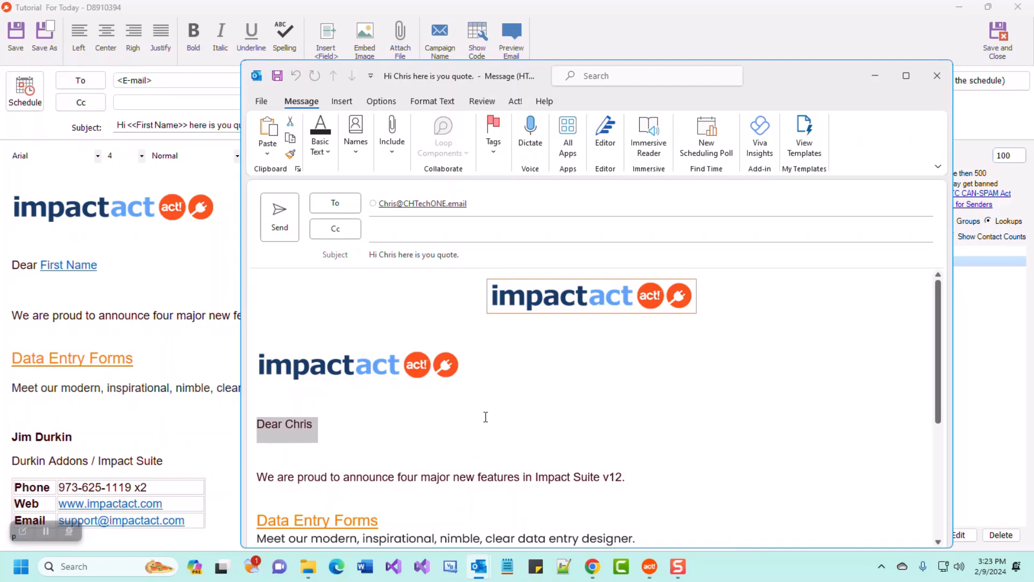
Try typing 'sales' in the To field, then close the preview without saving.
{"action": "left_click", "coordinate": [365, 213]}
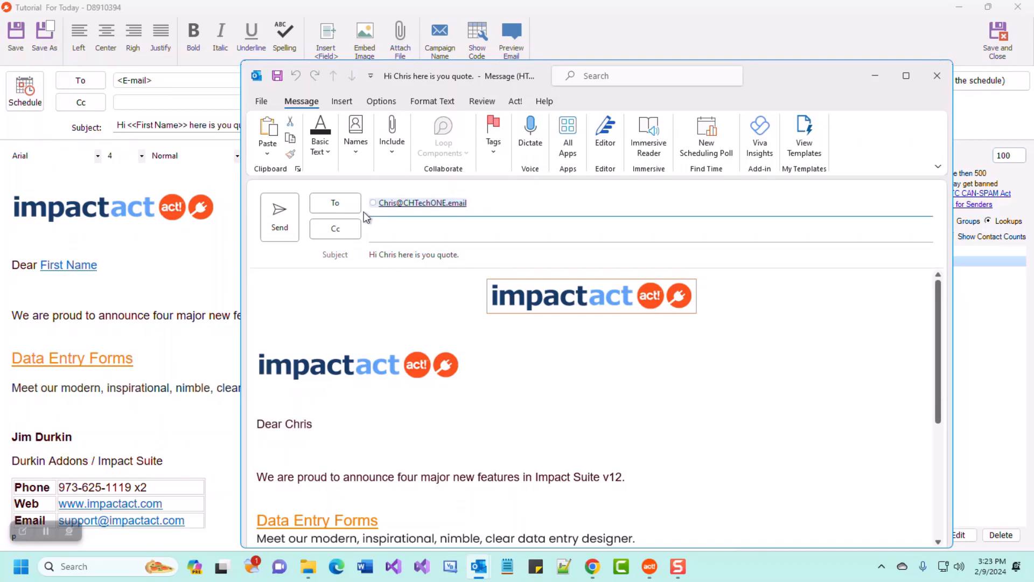
{"action": "type", "text": "sales"}
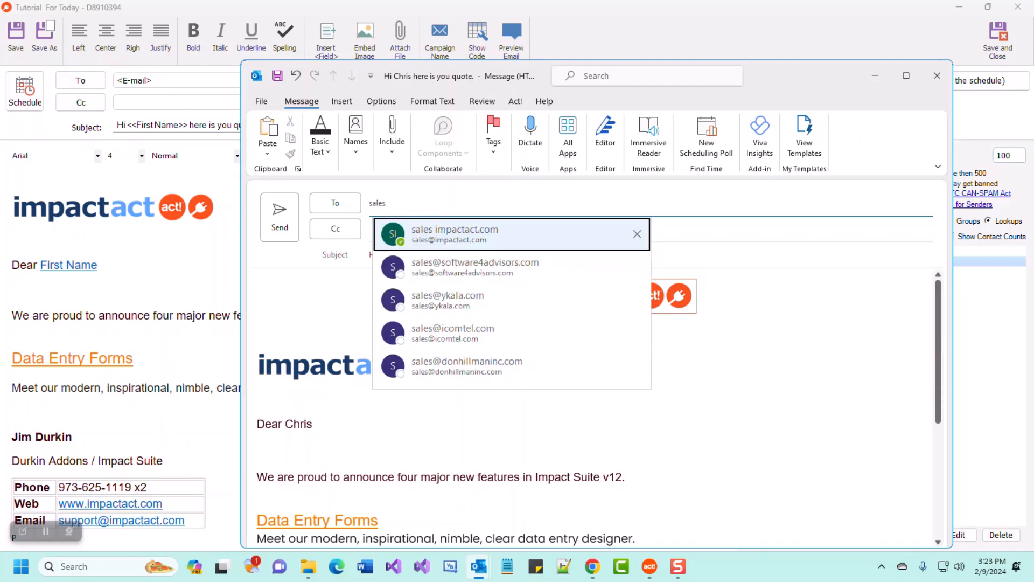
{"action": "left_click", "coordinate": [765, 79]}
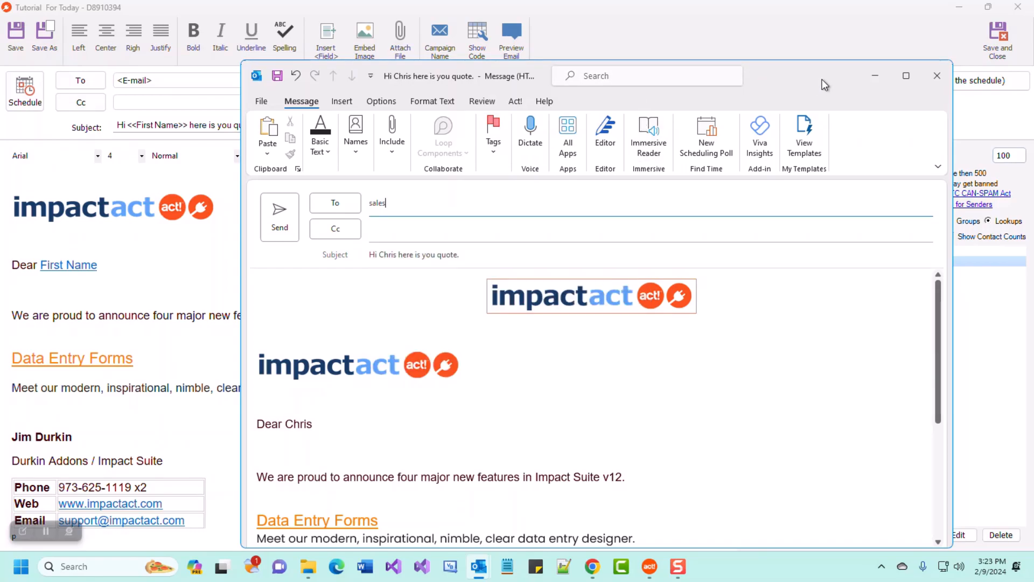
{"action": "left_click", "coordinate": [934, 81]}
{"action": "left_click", "coordinate": [525, 317]}
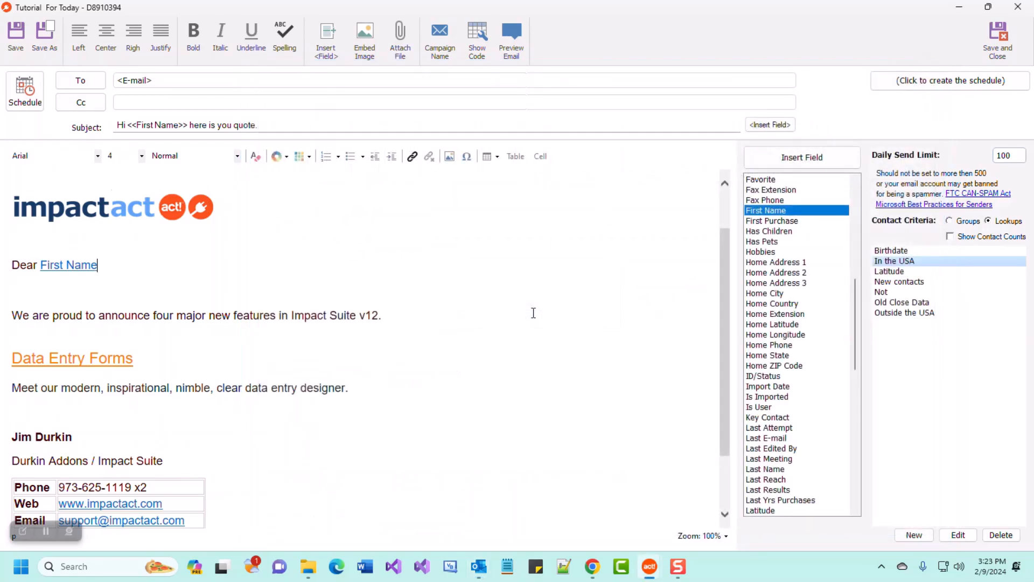
Set the Send To recipient field to E-mail only, with Personal E-mail unticked.
{"action": "left_click_drag", "start_coordinate": [4, 66], "coordinate": [1032, 138]}
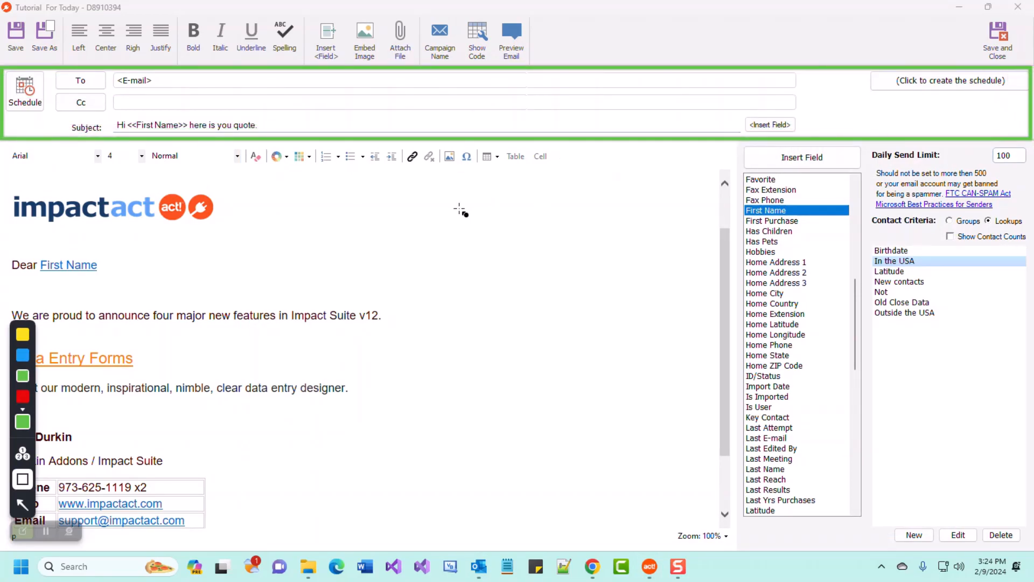
{"action": "left_click", "coordinate": [23, 530]}
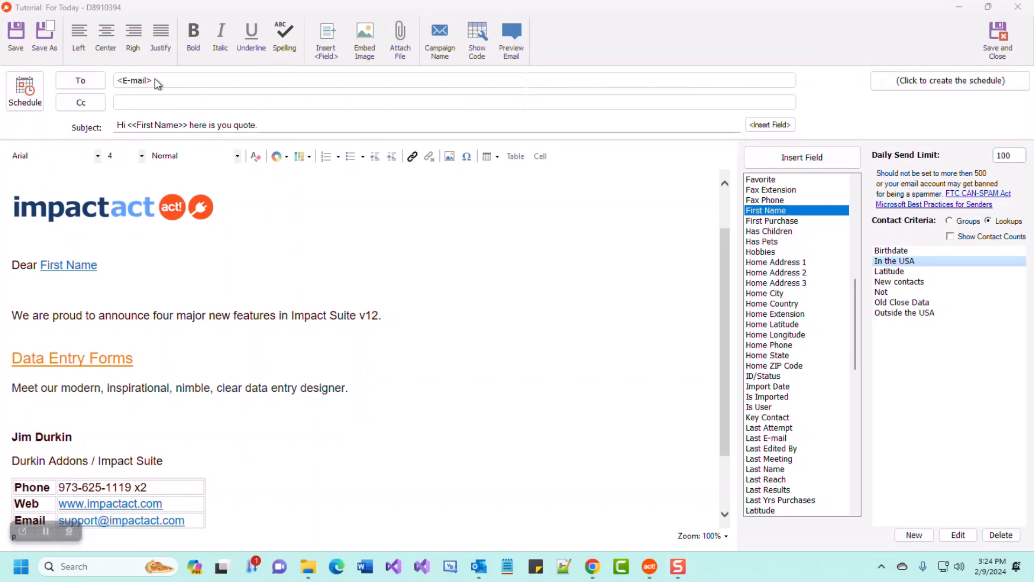
{"action": "left_click", "coordinate": [90, 82]}
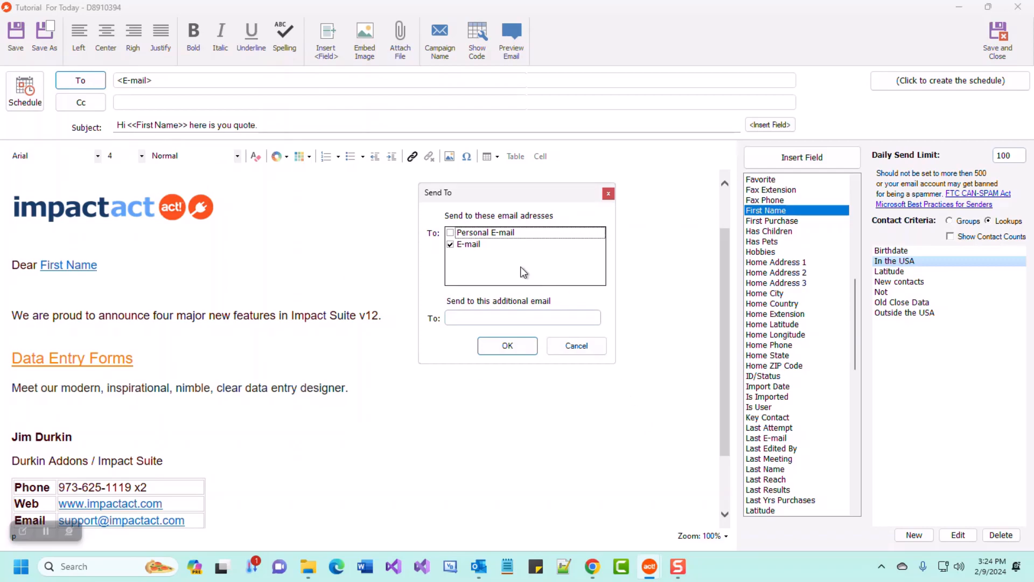
{"action": "left_click", "coordinate": [451, 244]}
{"action": "left_click", "coordinate": [451, 233]}
{"action": "left_click", "coordinate": [484, 245]}
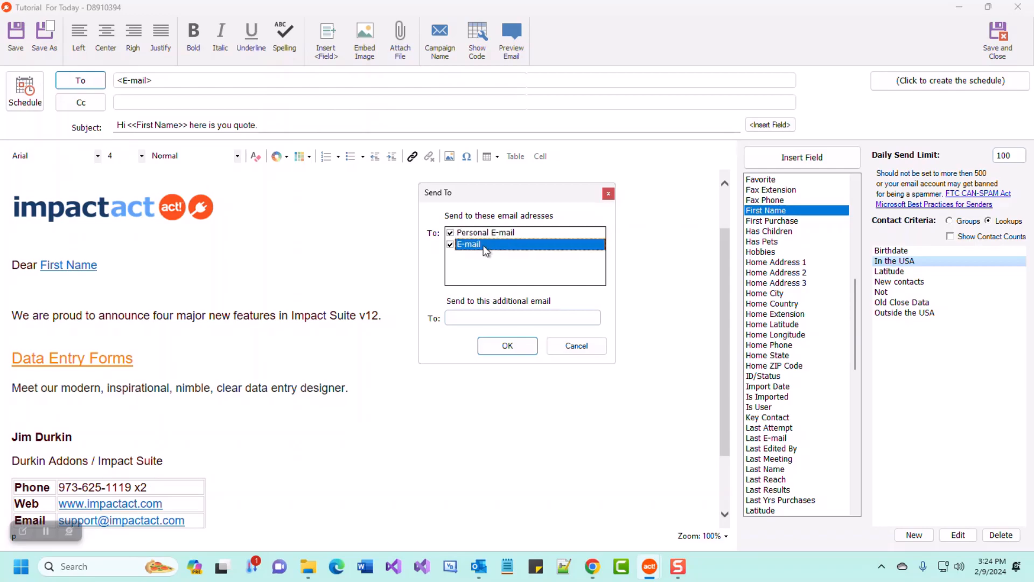
{"action": "left_click", "coordinate": [473, 234]}
{"action": "left_click", "coordinate": [487, 245]}
{"action": "left_click", "coordinate": [509, 347]}
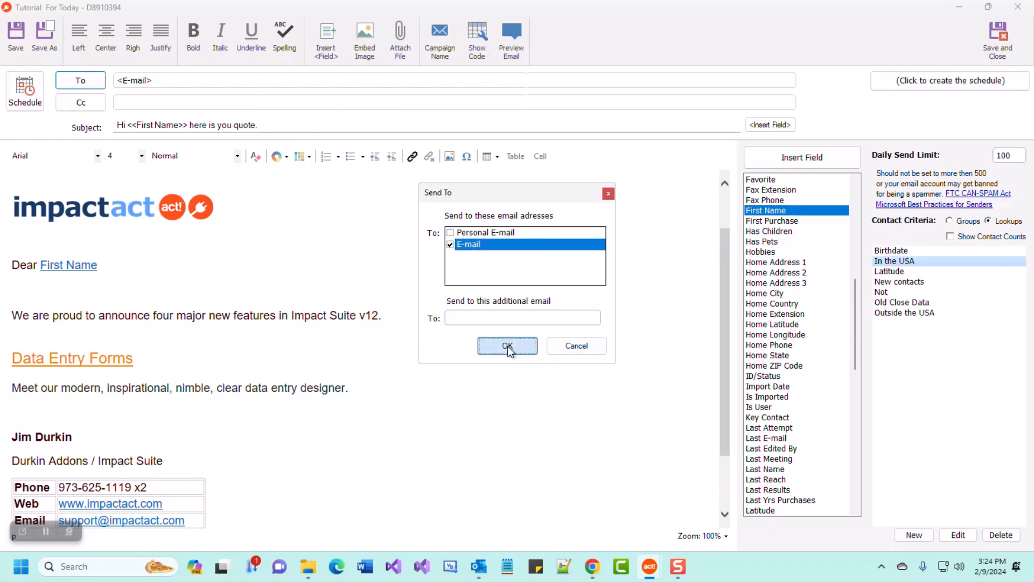
{"action": "left_click", "coordinate": [98, 104]}
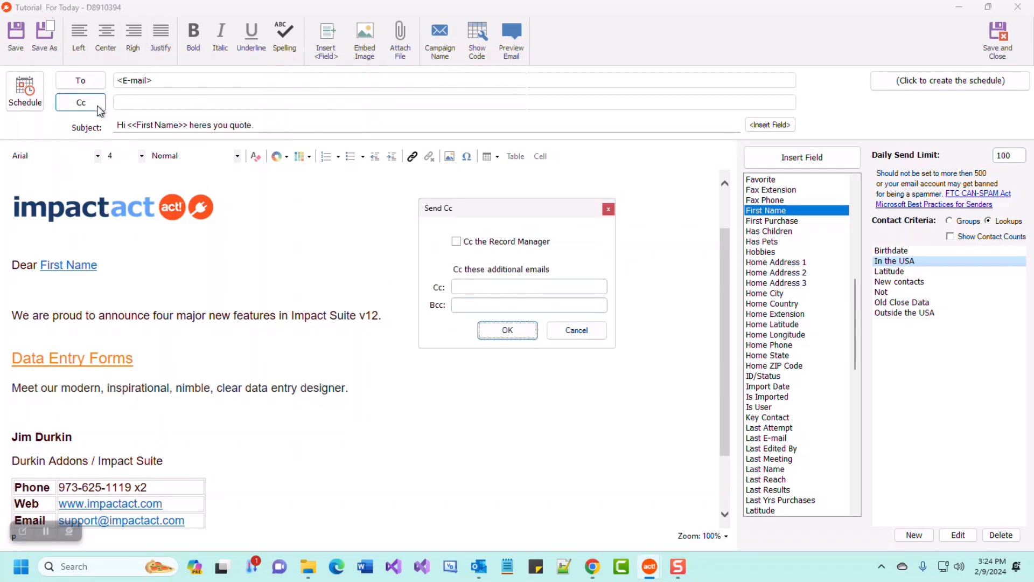
{"action": "left_click_drag", "start_coordinate": [466, 214], "coordinate": [455, 219]}
{"action": "left_click", "coordinate": [467, 294]}
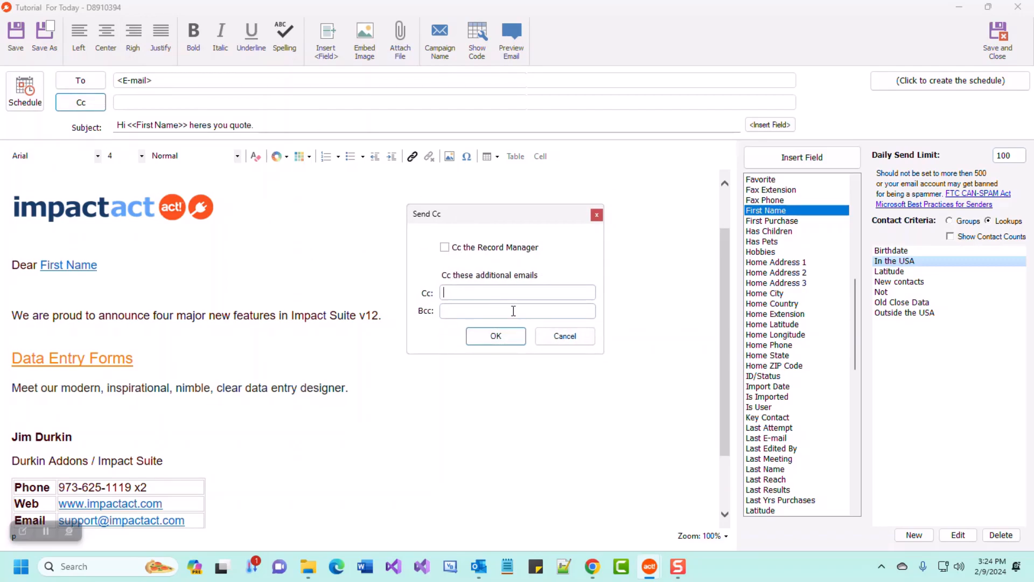
{"action": "left_click", "coordinate": [469, 249]}
Discard the cc settings and replace the subject text with 'Hello'.
{"action": "left_click", "coordinate": [585, 340]}
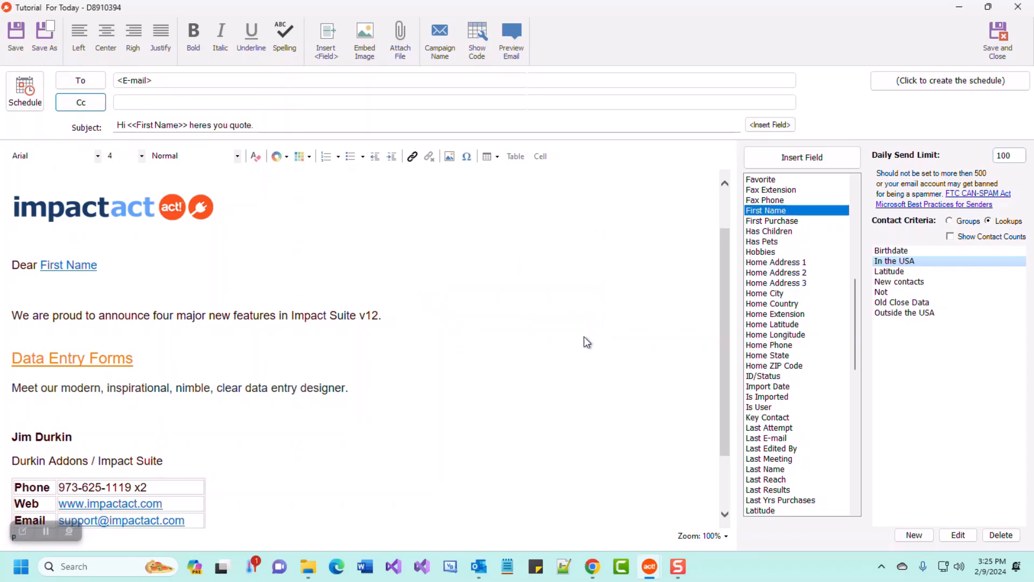
{"action": "left_click_drag", "start_coordinate": [272, 125], "coordinate": [124, 123]}
{"action": "left_click_drag", "start_coordinate": [280, 123], "coordinate": [118, 128]}
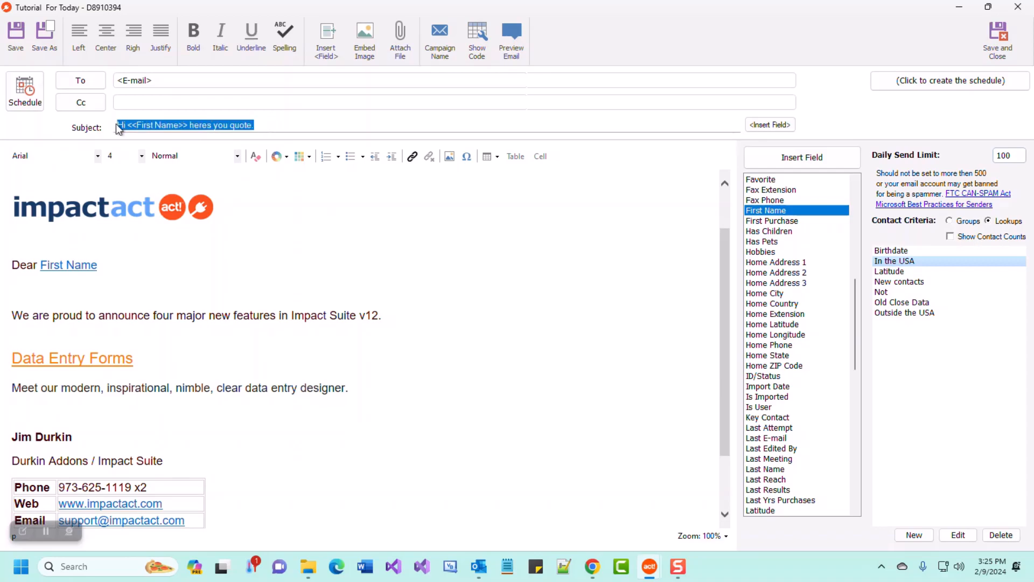
{"action": "type", "text": "Hi"}
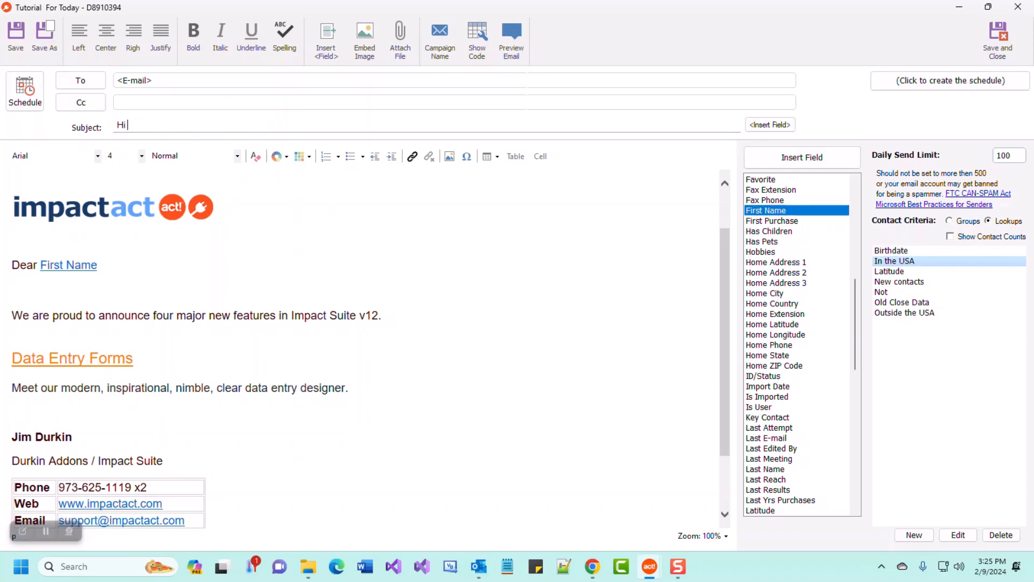
{"action": "left_click_drag", "start_coordinate": [143, 125], "coordinate": [70, 122]}
{"action": "type", "text": "Hello"}
Add the First Name field to the subject followed by '. Here is your quote'.
{"action": "left_click", "coordinate": [775, 125]}
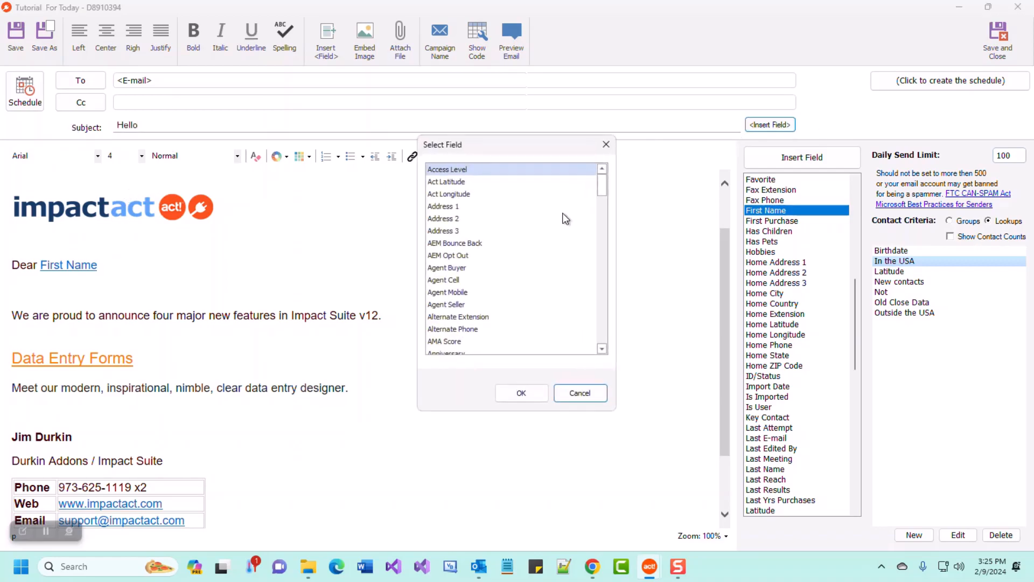
{"action": "left_click", "coordinate": [481, 268]}
{"action": "key", "text": "f"}
{"action": "scroll", "coordinate": [511, 323], "scroll_direction": "down", "scroll_amount": 2}
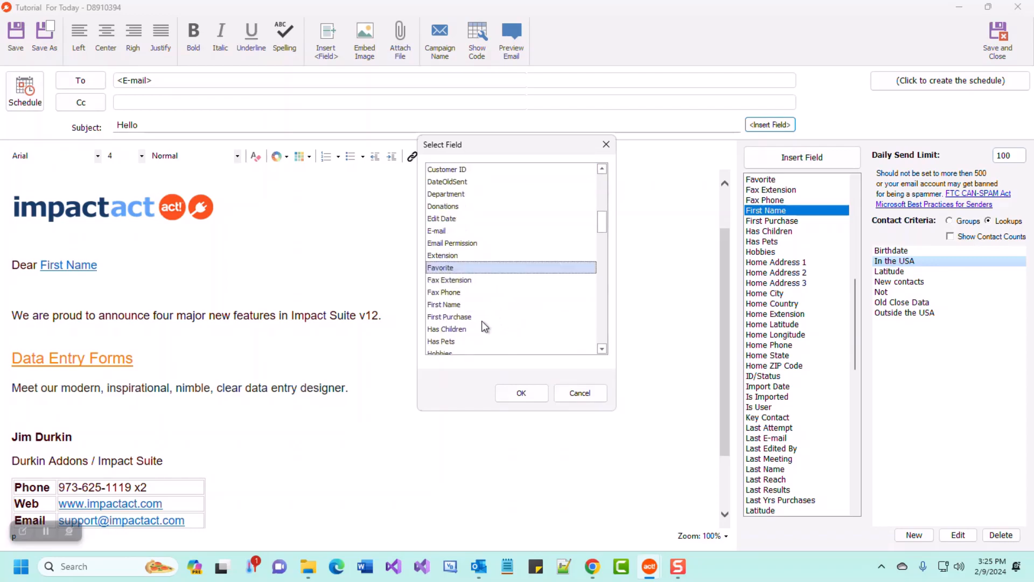
{"action": "left_click", "coordinate": [457, 304]}
{"action": "left_click", "coordinate": [522, 393]}
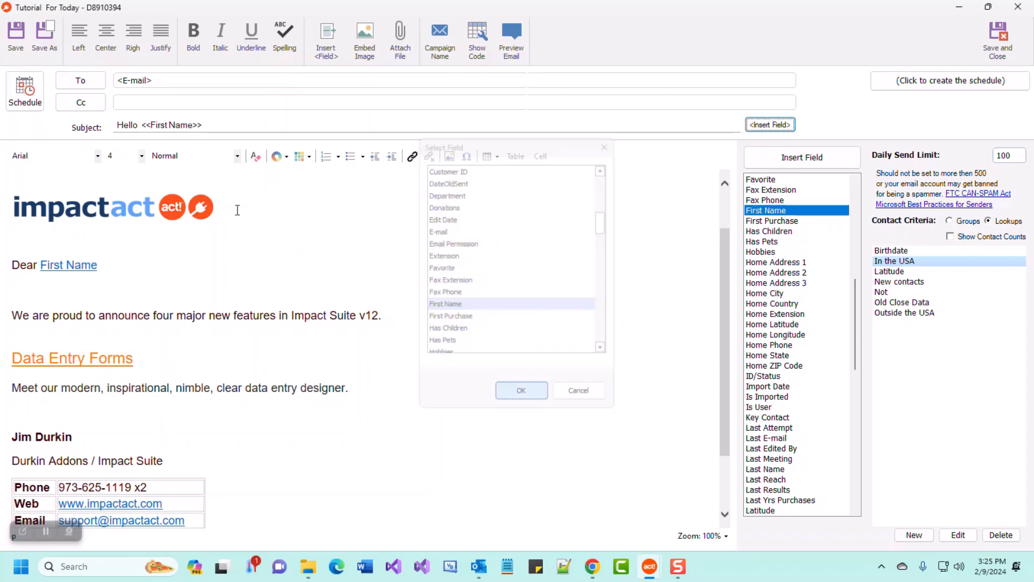
{"action": "left_click", "coordinate": [224, 125]}
{"action": "type", "text": ". Here is your"}
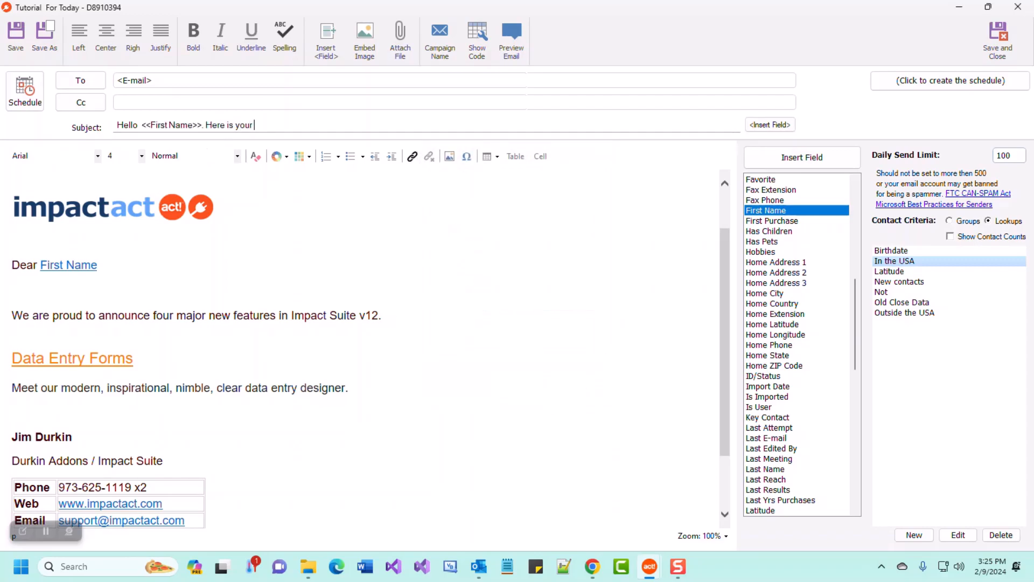
{"action": "type", "text": " quoty"}
{"action": "key", "text": "BackSpace"}
{"action": "type", "text": "e"}
Start scheduling the campaign and log in to Act! with the user name and password.
{"action": "left_click", "coordinate": [21, 96]}
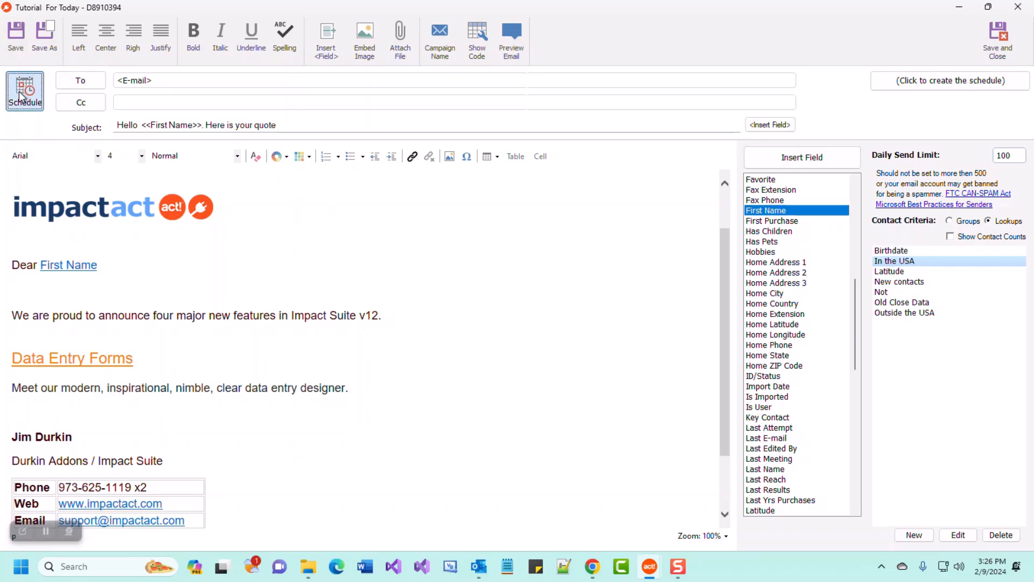
{"action": "type", "text": "Chris Huff"}
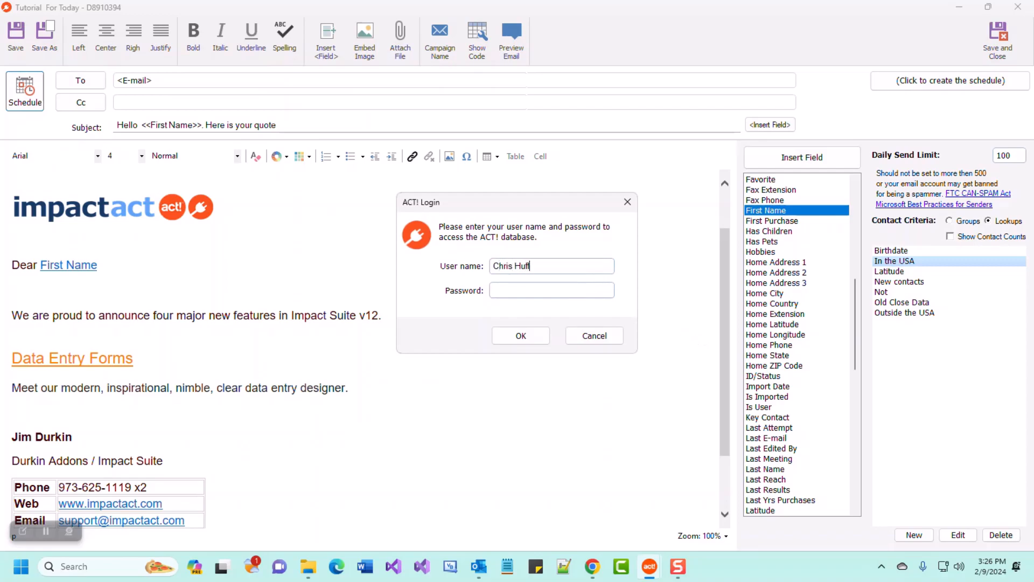
{"action": "type", "text": "man"}
{"action": "key", "text": "Tab"}
{"action": "left_click", "coordinate": [525, 337]}
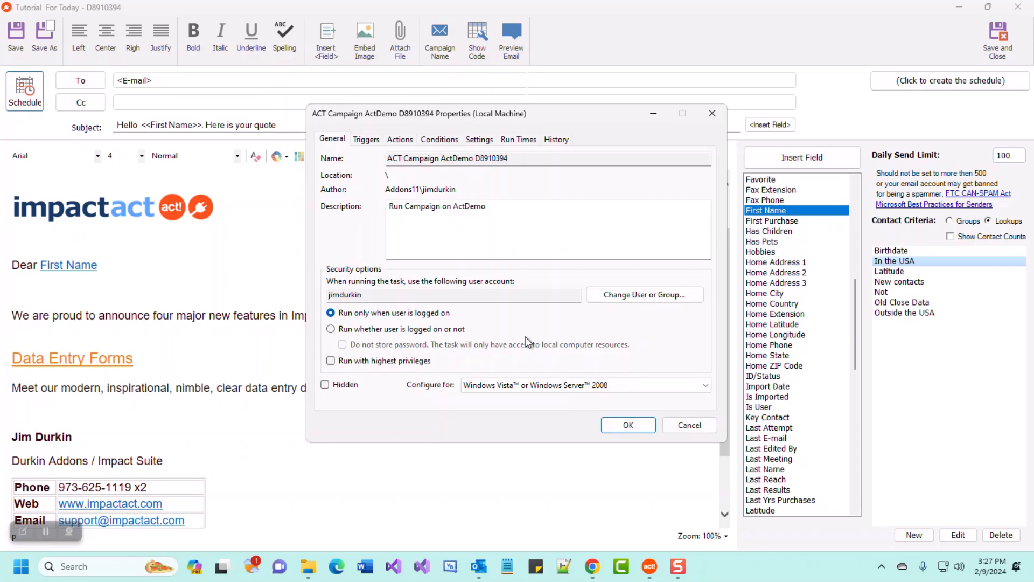
Show the task's Triggers and select the Daily 2:00 AM trigger.
{"action": "left_click", "coordinate": [372, 142]}
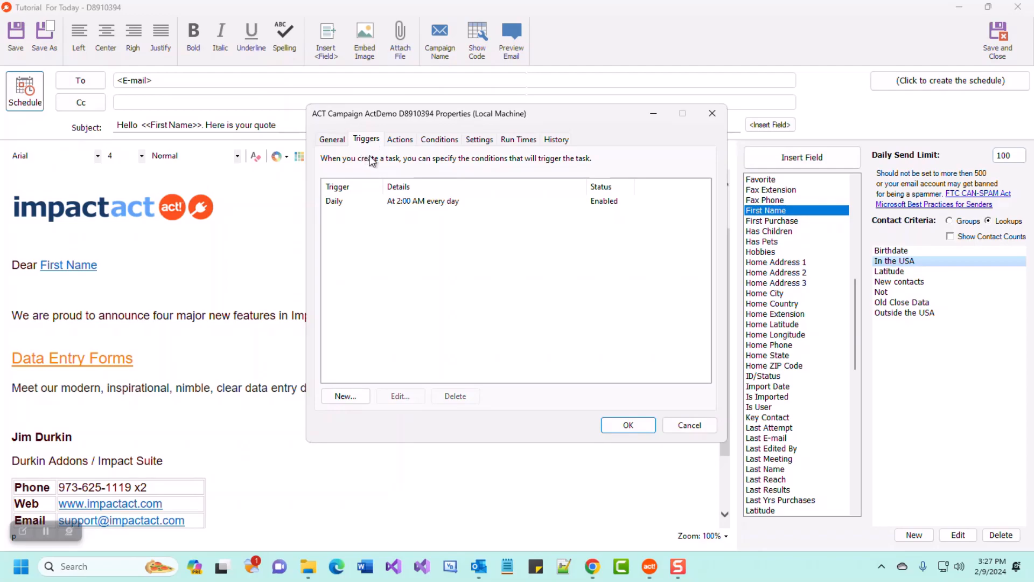
{"action": "left_click", "coordinate": [341, 200]}
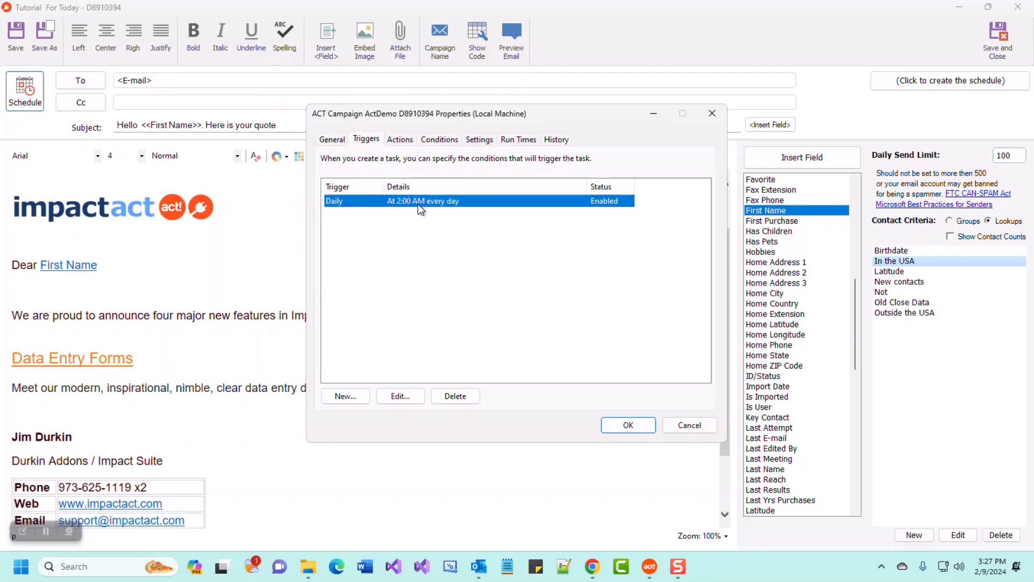
Edit the trigger to start at 11:00 AM, keeping the Daily recurrence.
{"action": "left_click", "coordinate": [405, 396]}
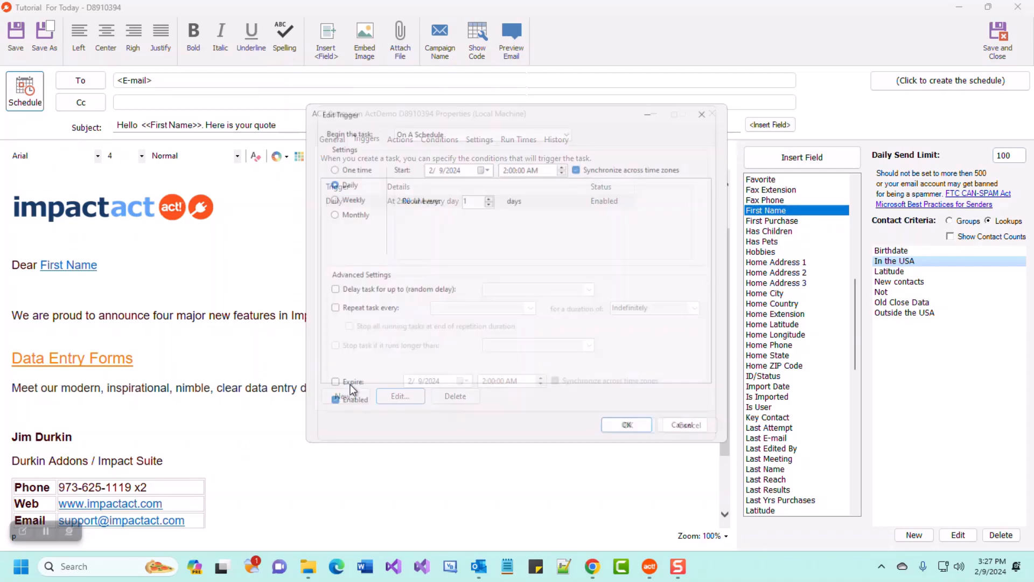
{"action": "left_click", "coordinate": [503, 161]}
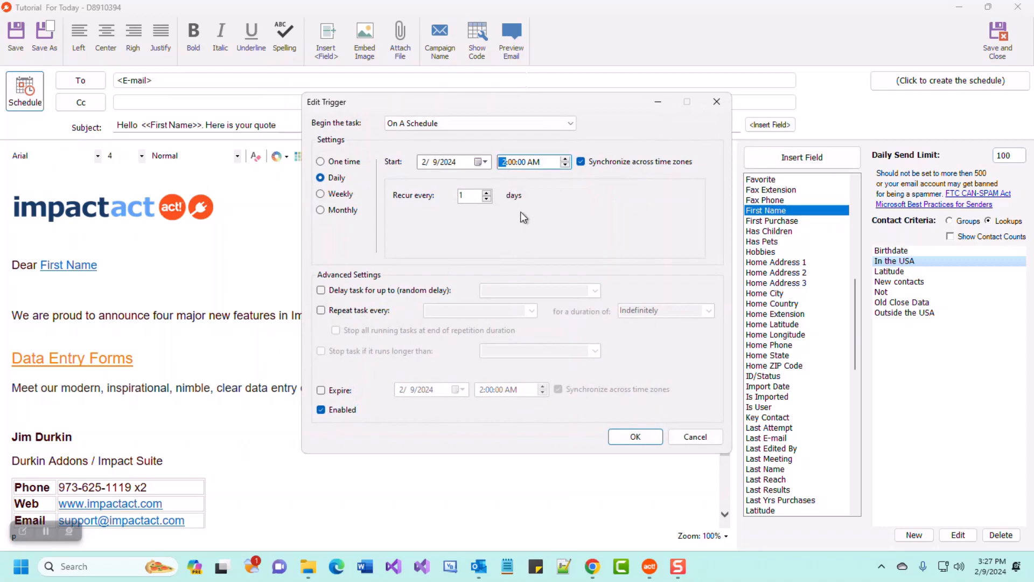
{"action": "key", "text": "Up"}
{"action": "key", "text": "Up"}
{"action": "left_click", "coordinate": [338, 196]}
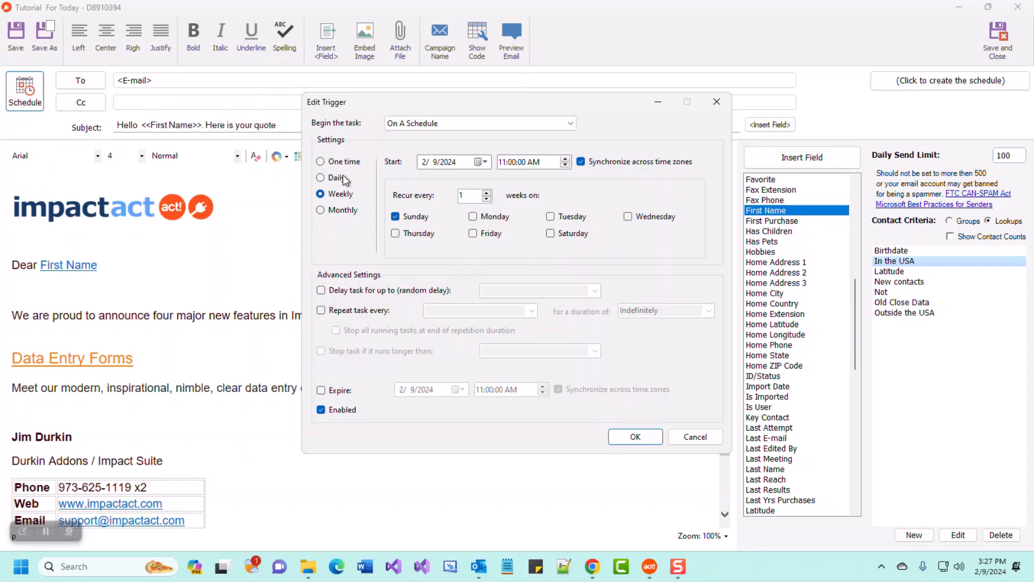
{"action": "left_click", "coordinate": [338, 180]}
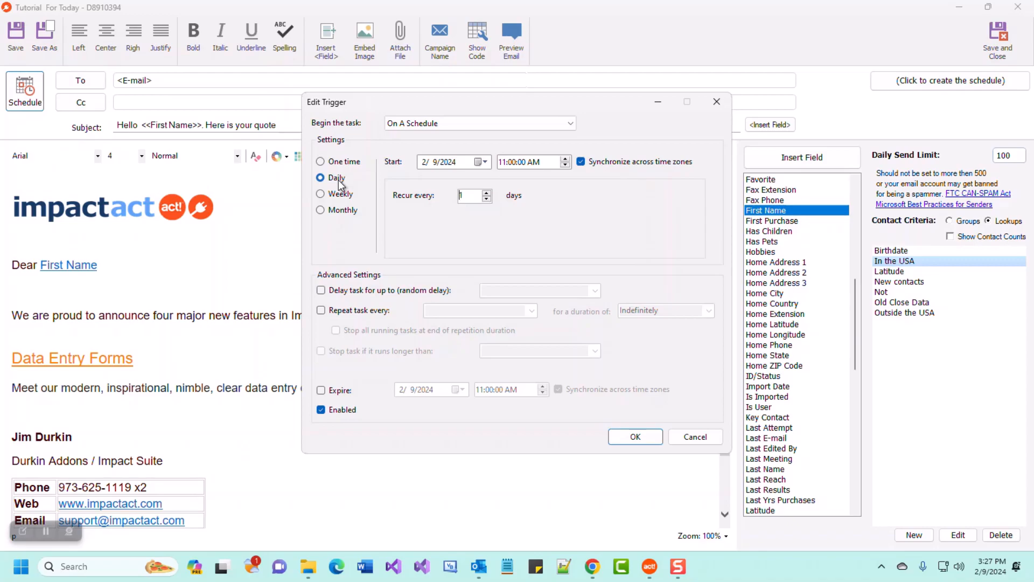
{"action": "left_click", "coordinate": [636, 437]}
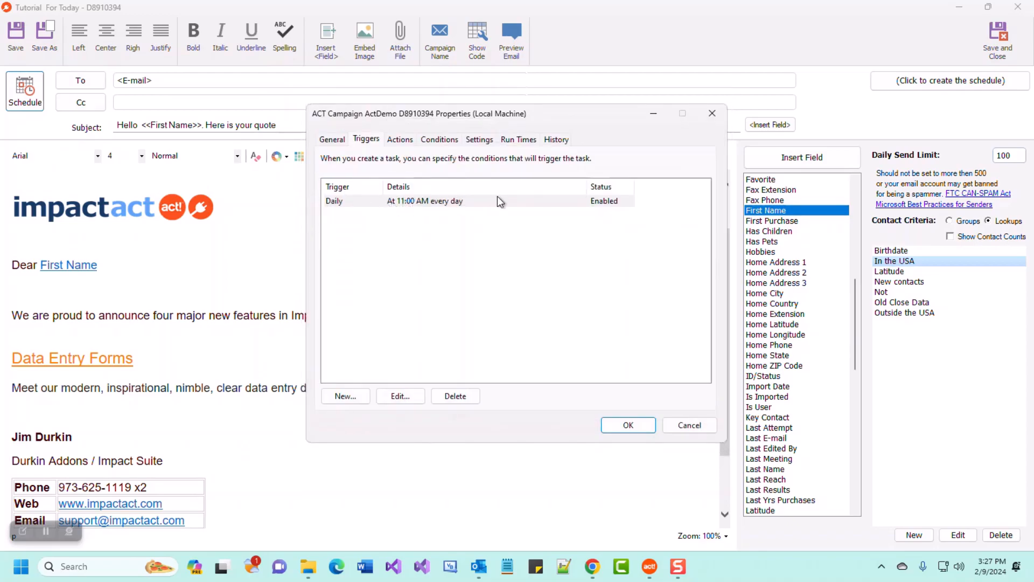
Review the General and Triggers tabs, then save the daily 11:00 AM schedule.
{"action": "left_click", "coordinate": [332, 141]}
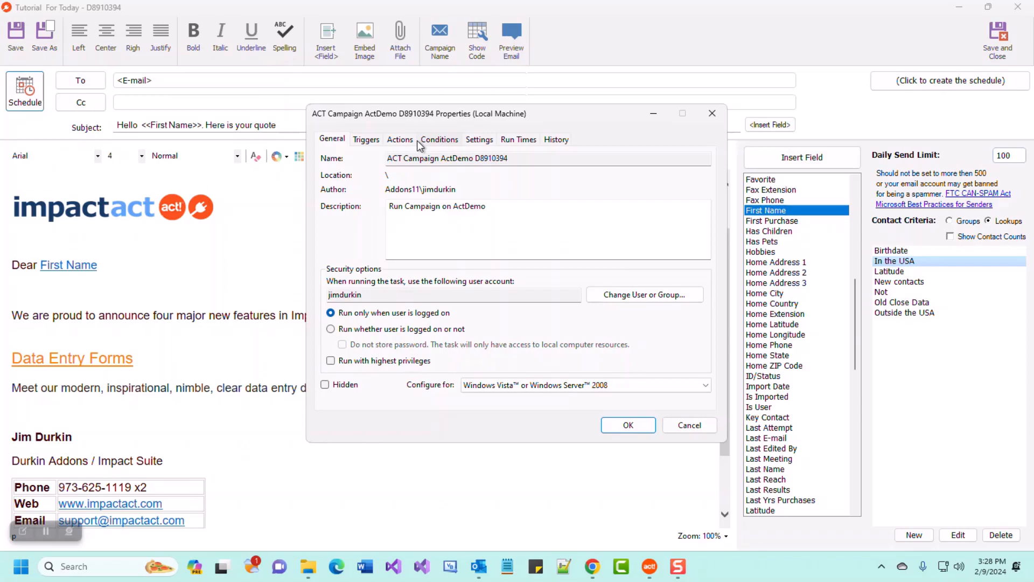
{"action": "left_click", "coordinate": [376, 141]}
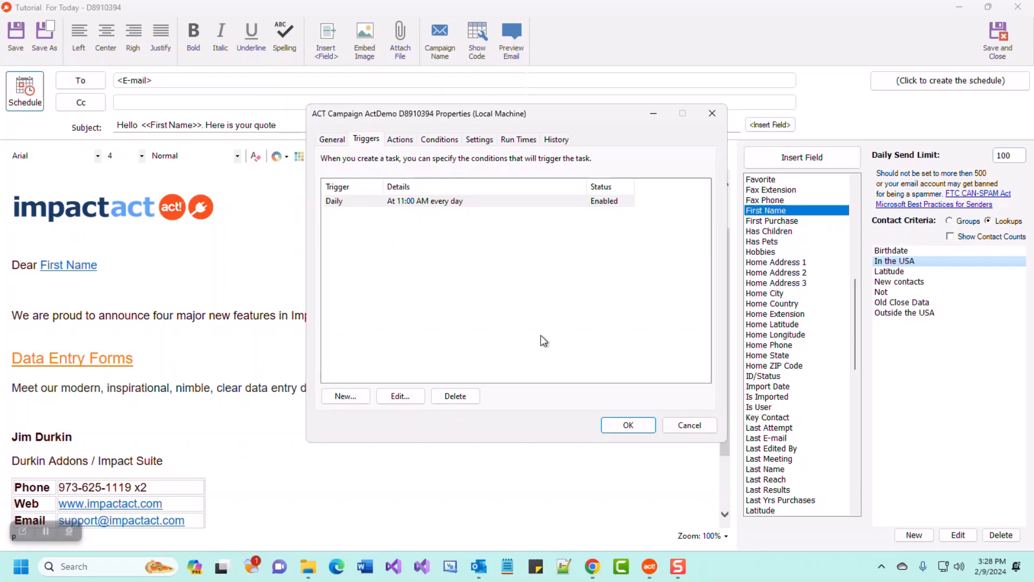
{"action": "left_click", "coordinate": [623, 427]}
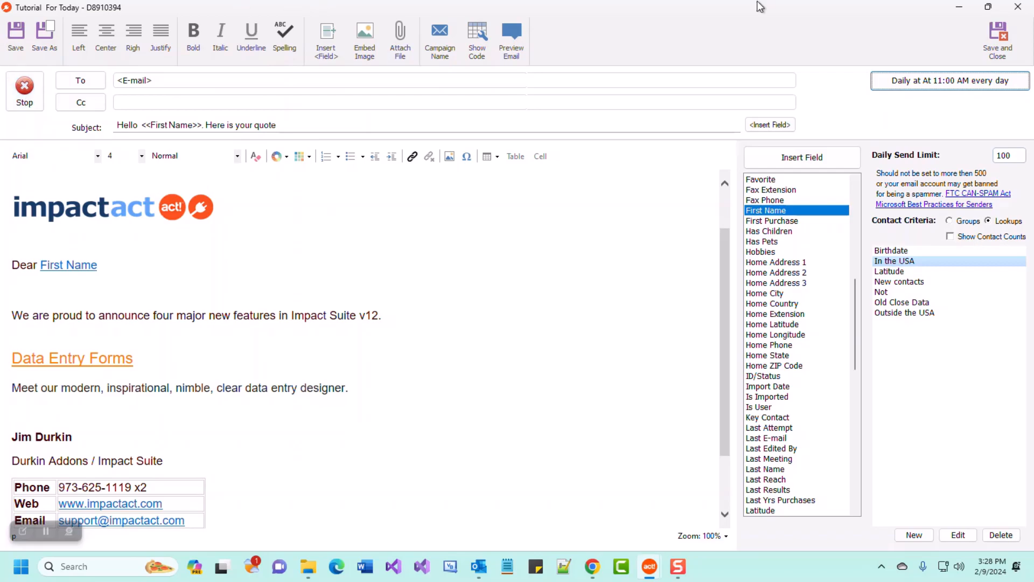
Close the reopened schedule unchanged, then stop the campaign, answering Yes to 'Stop this Campaign?'.
{"action": "left_click", "coordinate": [953, 87]}
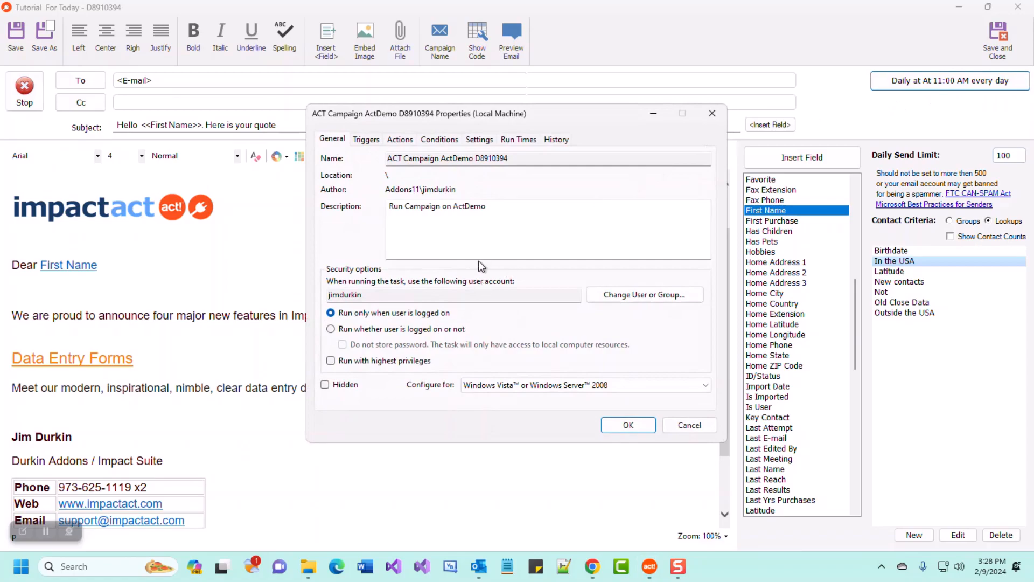
{"action": "left_click", "coordinate": [695, 429]}
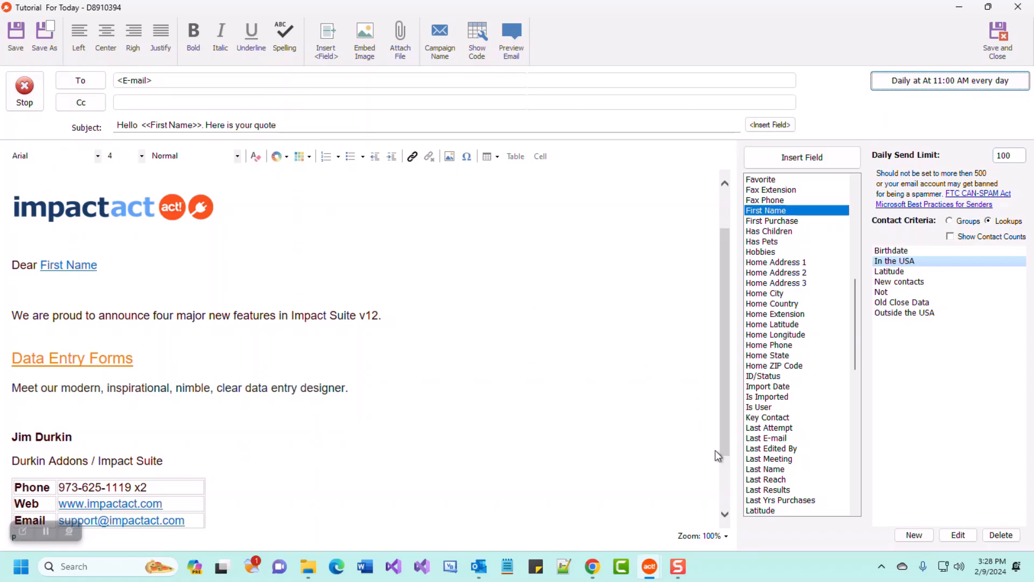
{"action": "left_click", "coordinate": [24, 92]}
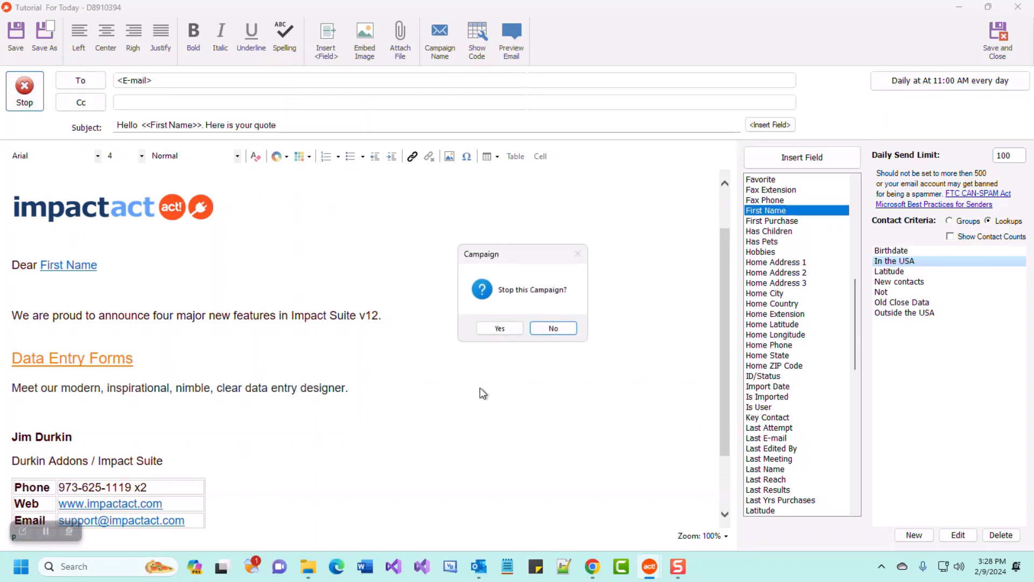
{"action": "left_click", "coordinate": [509, 332]}
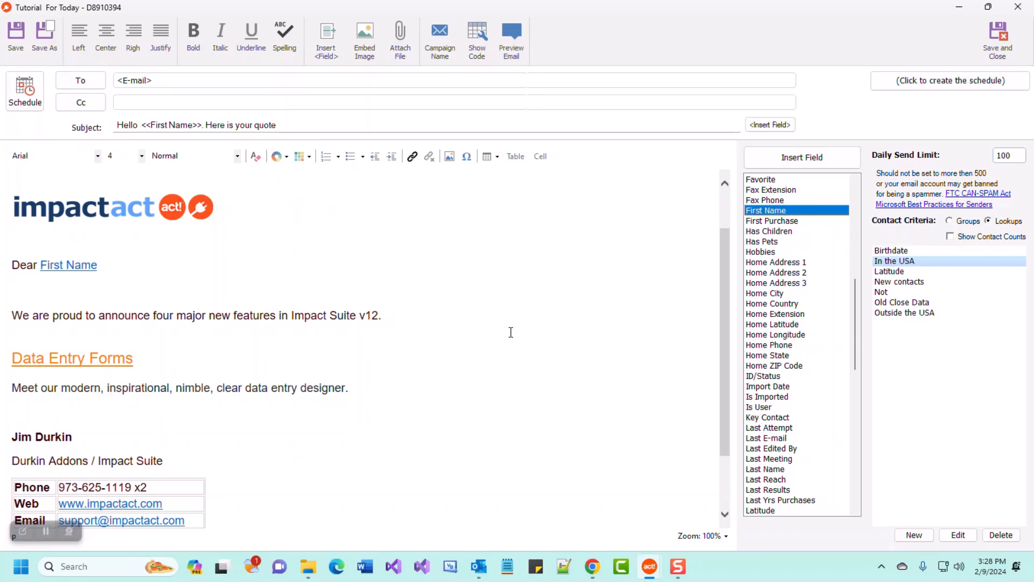
Look over the greeting, announcement and orange Data Entry Forms heading in the email body.
{"action": "left_click", "coordinate": [23, 532]}
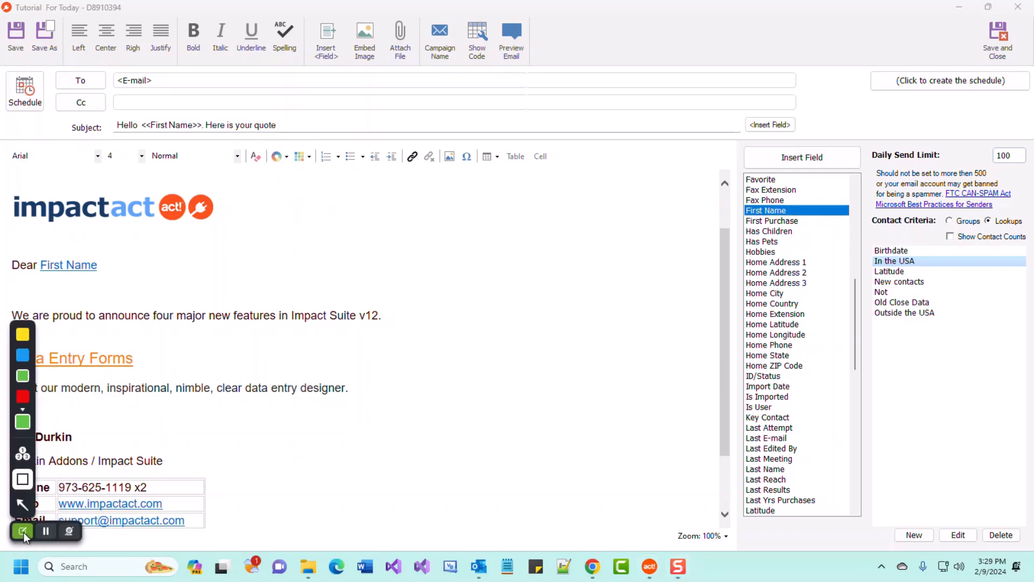
{"action": "left_click", "coordinate": [24, 425]}
{"action": "mouse_move", "coordinate": [3, 143]}
{"action": "left_mouse_down"}
{"action": "mouse_move", "coordinate": [73, 198]}
{"action": "mouse_move", "coordinate": [709, 546]}
{"action": "mouse_move", "coordinate": [736, 549]}
{"action": "left_mouse_up"}
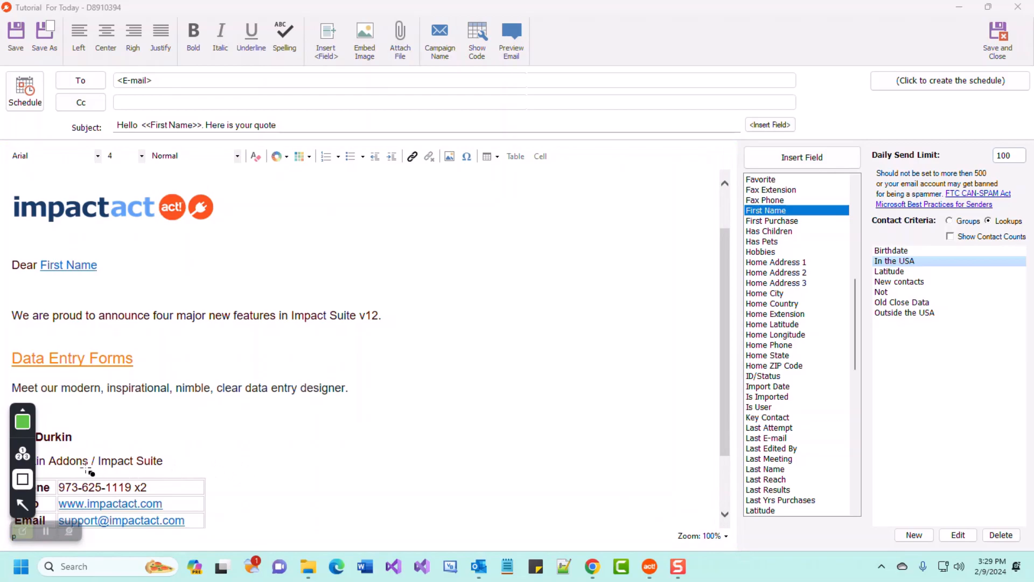
{"action": "left_click", "coordinate": [24, 506]}
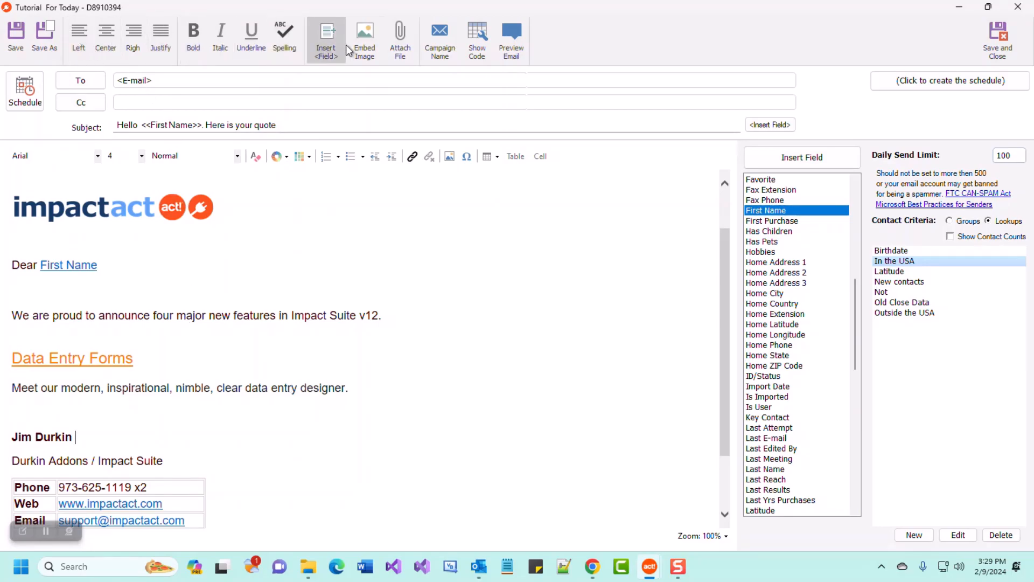
{"action": "left_click", "coordinate": [152, 305]}
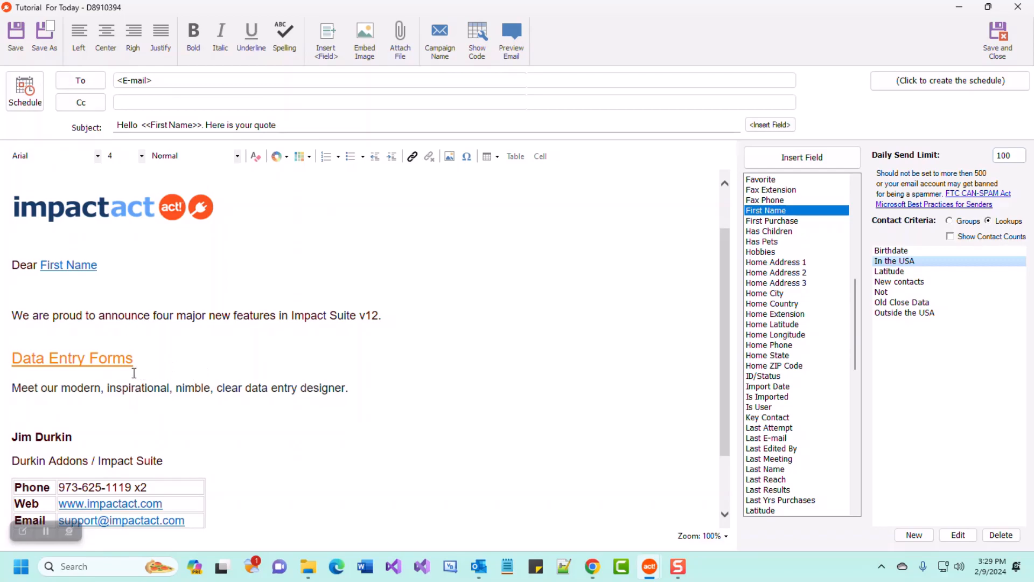
Strip the formatting from the word 'announce' and set it to Verdana.
{"action": "left_click", "coordinate": [114, 359]}
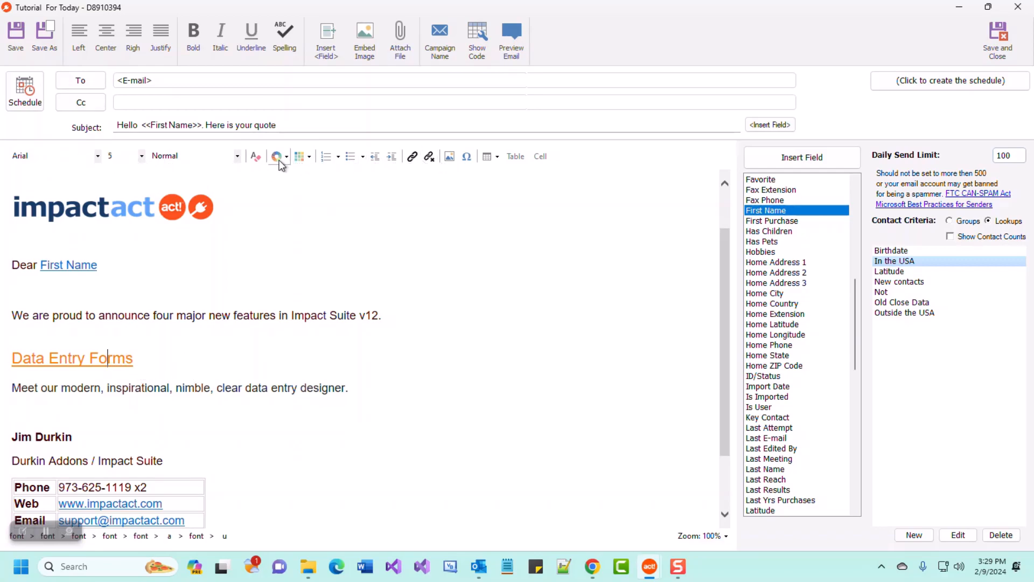
{"action": "left_click", "coordinate": [117, 315]}
{"action": "double_click", "coordinate": [116, 315]}
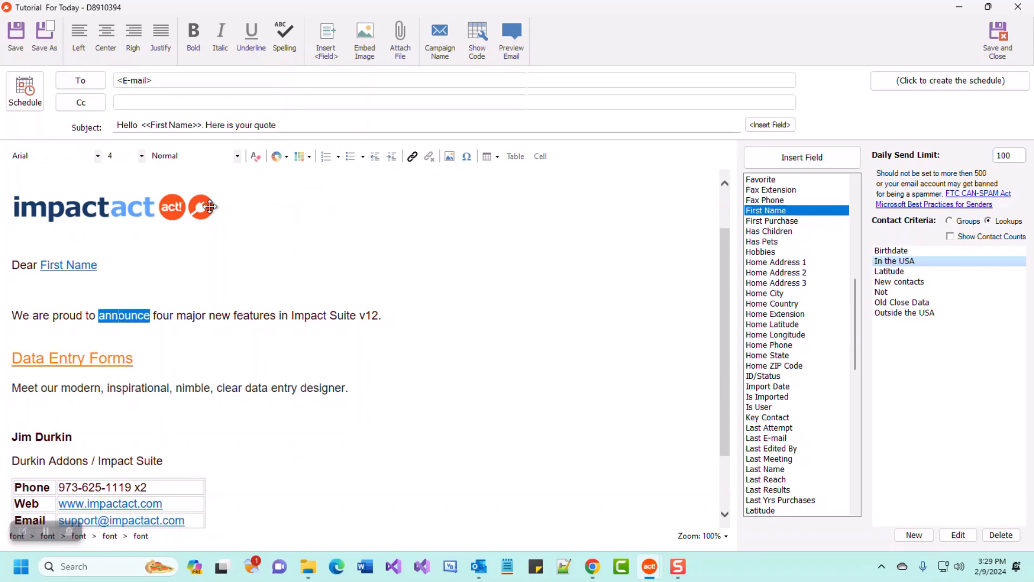
{"action": "left_click", "coordinate": [287, 157]}
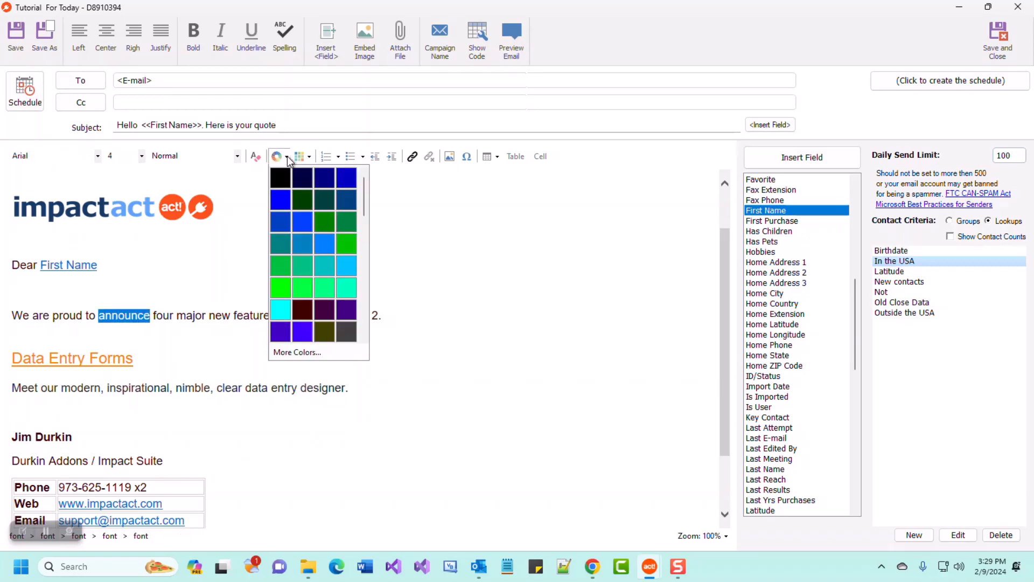
{"action": "left_click", "coordinate": [257, 157]}
{"action": "left_click", "coordinate": [259, 158]}
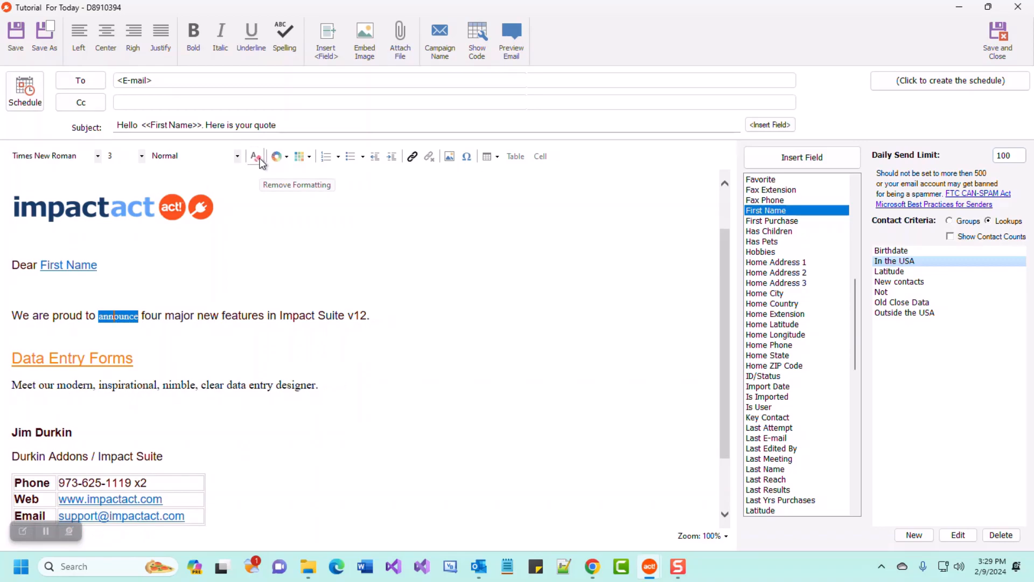
{"action": "left_click", "coordinate": [97, 156]}
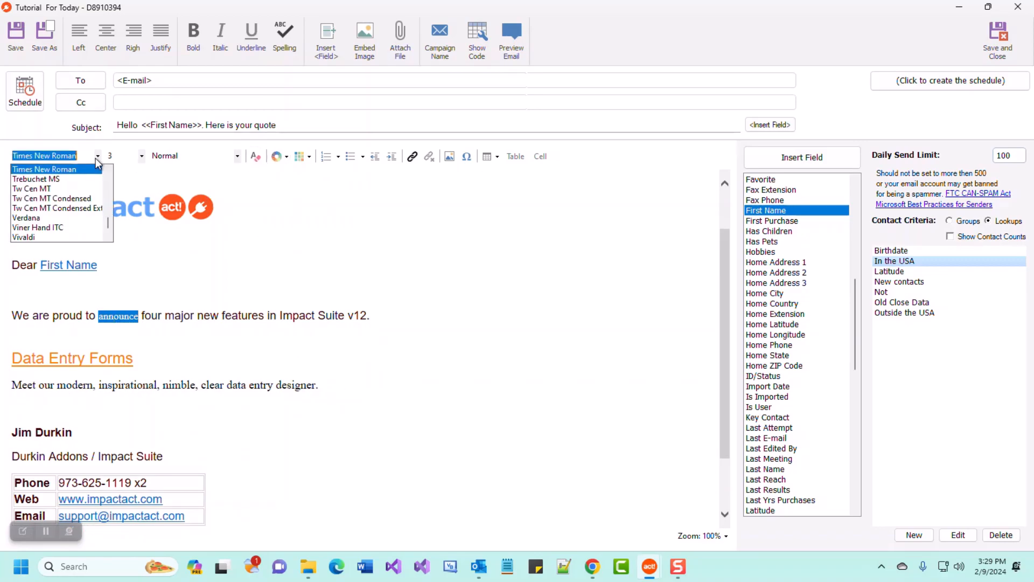
{"action": "left_click", "coordinate": [86, 218]}
{"action": "left_click", "coordinate": [146, 316]}
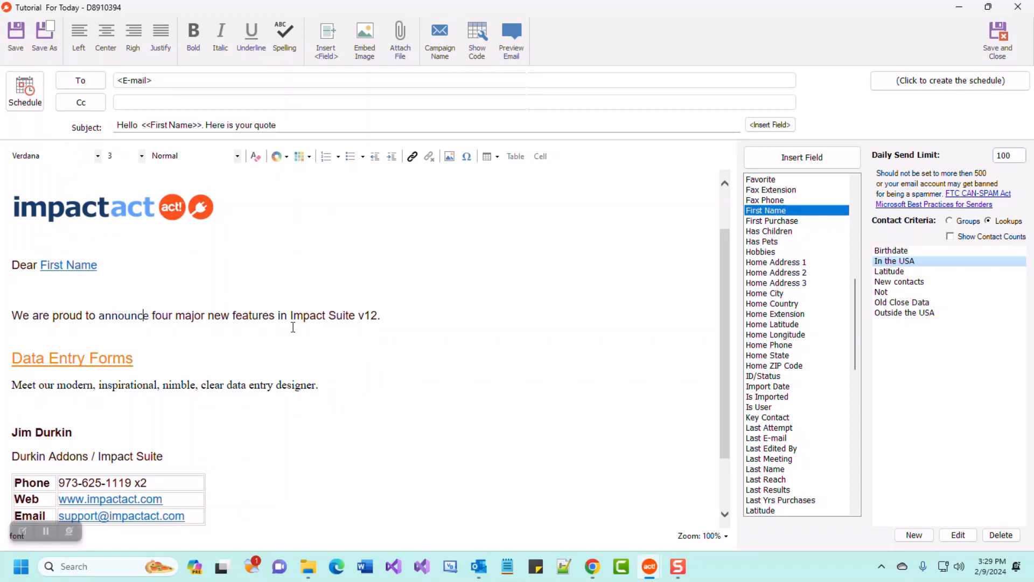
Set the whole announcement sentence to Arial Black.
{"action": "left_click_drag", "start_coordinate": [383, 316], "coordinate": [11, 316]}
{"action": "left_click", "coordinate": [97, 155]}
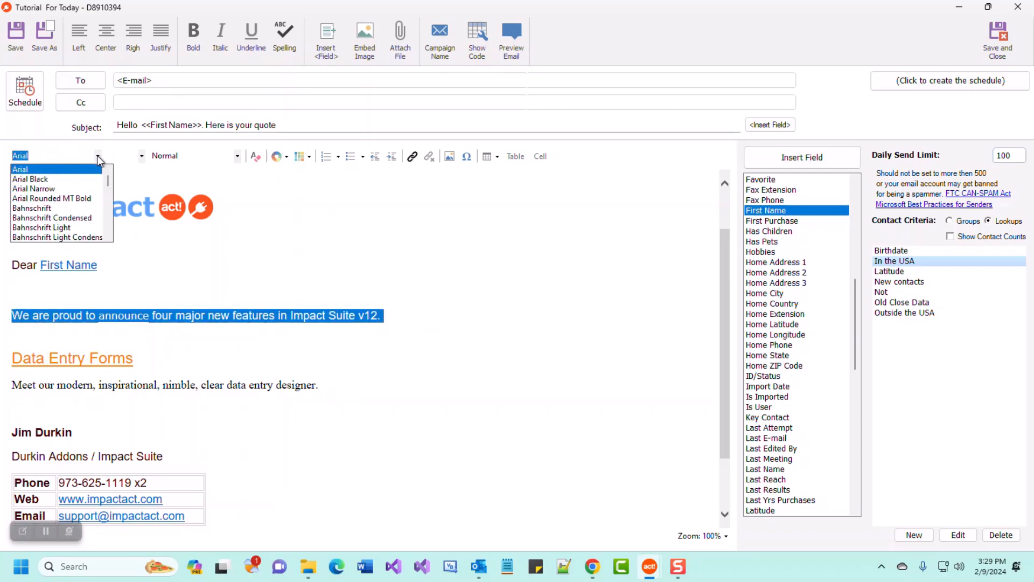
{"action": "left_click", "coordinate": [72, 179]}
{"action": "left_click", "coordinate": [287, 358]}
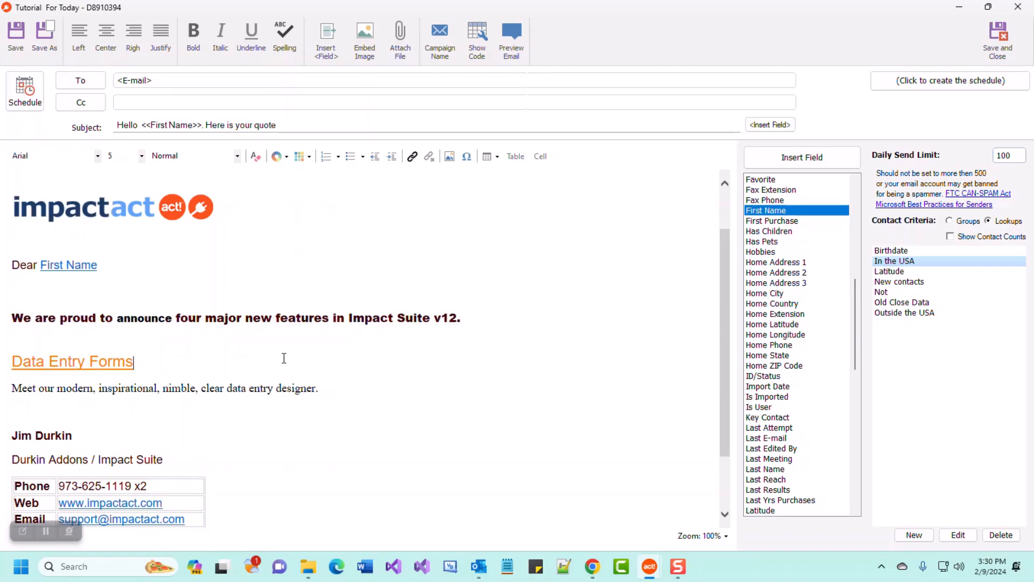
Add a blank line above the announcement and start a roman-numeral numbered list there.
{"action": "left_click", "coordinate": [106, 295]}
{"action": "key", "text": "Return"}
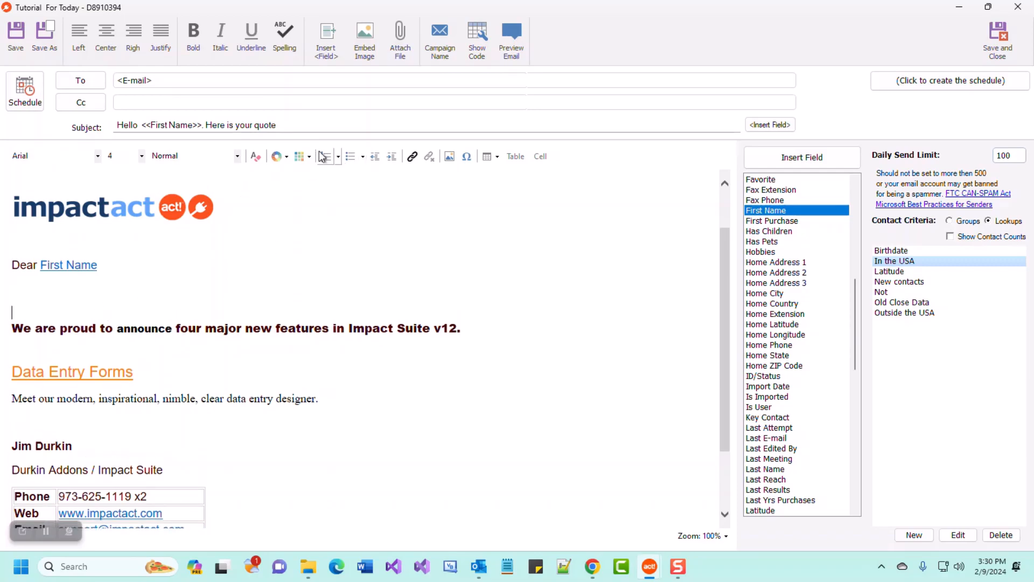
{"action": "left_click", "coordinate": [338, 156]}
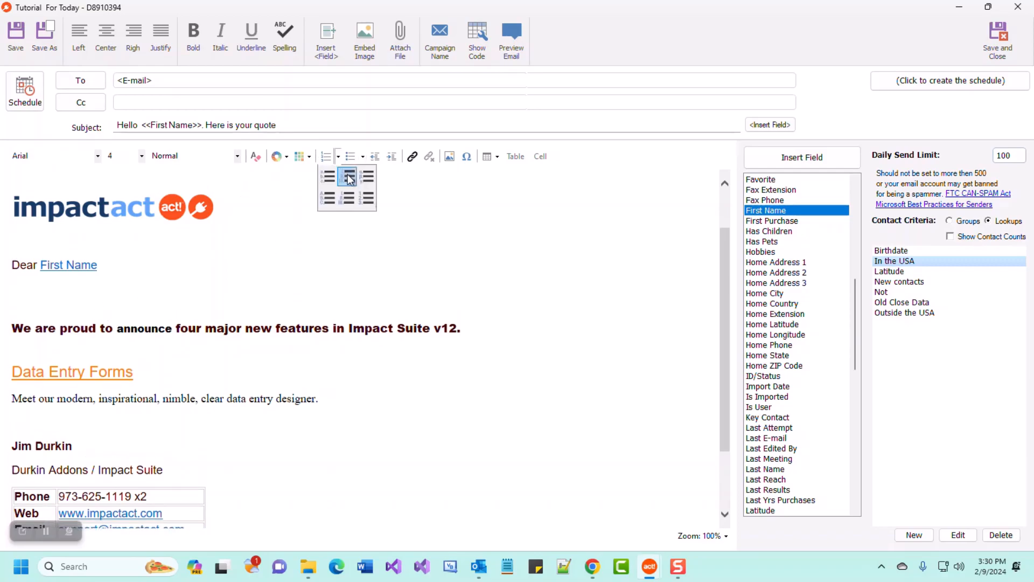
{"action": "left_click", "coordinate": [347, 175]}
Type sample list items 111, 222 and 3, then delete them.
{"action": "type", "text": "111"}
{"action": "key", "text": "Return"}
{"action": "type", "text": "222"}
{"action": "key", "text": "Return"}
{"action": "type", "text": "3"}
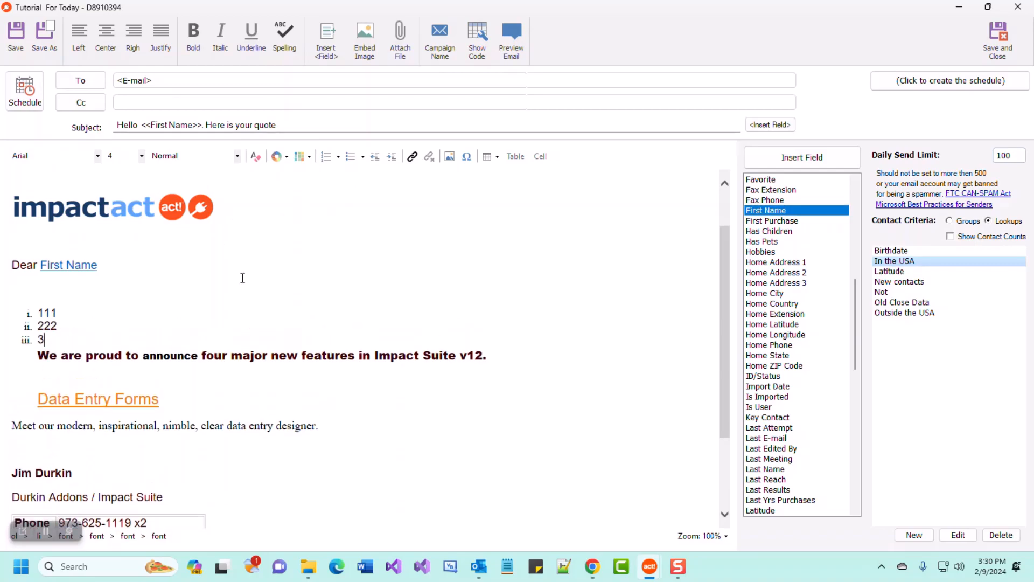
{"action": "left_click_drag", "start_coordinate": [45, 340], "coordinate": [24, 306]}
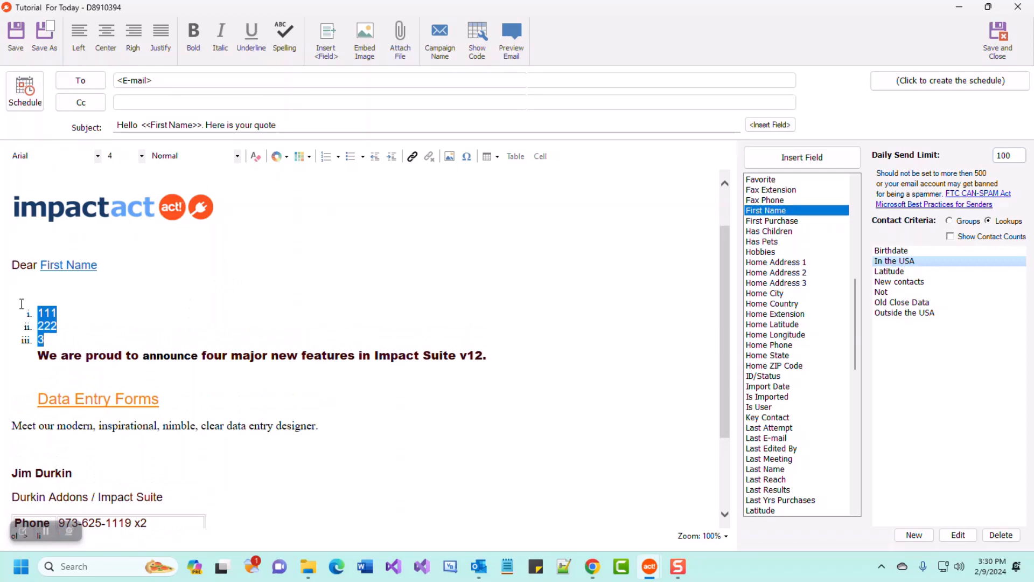
{"action": "key", "text": "Delete"}
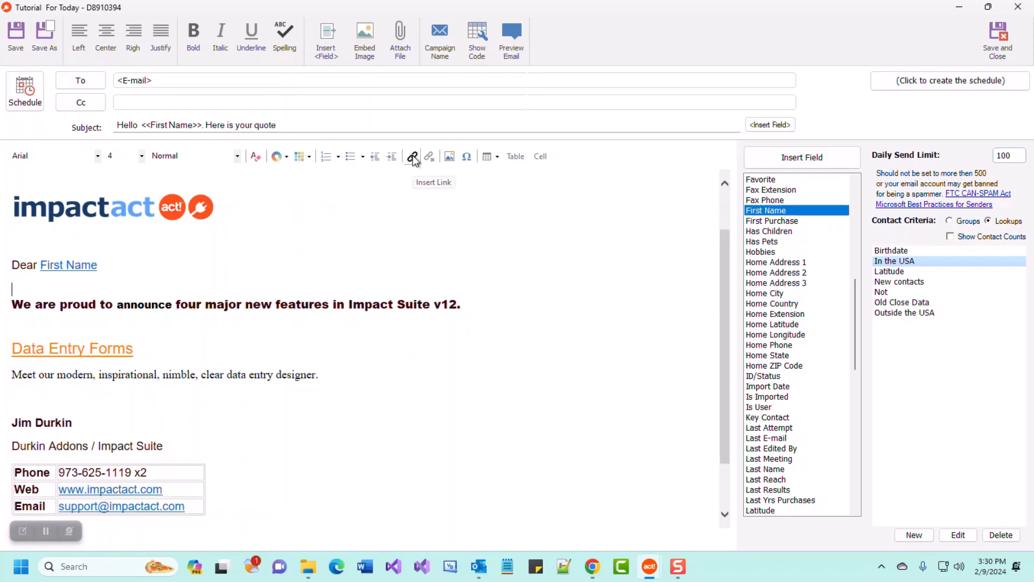
{"action": "double_click", "coordinate": [40, 352]}
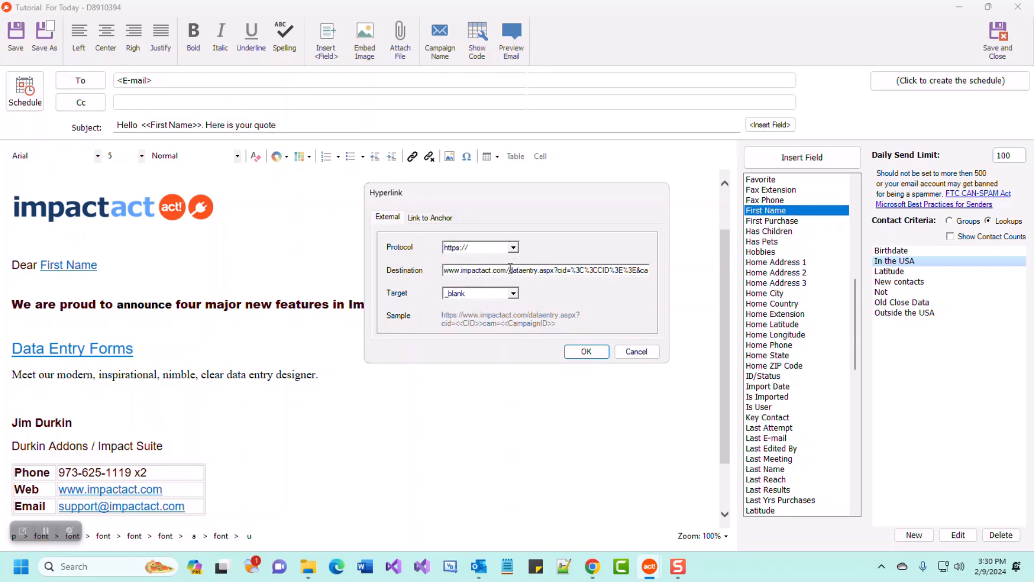
{"action": "left_click_drag", "start_coordinate": [460, 270], "coordinate": [529, 267]}
{"action": "left_click", "coordinate": [473, 293]}
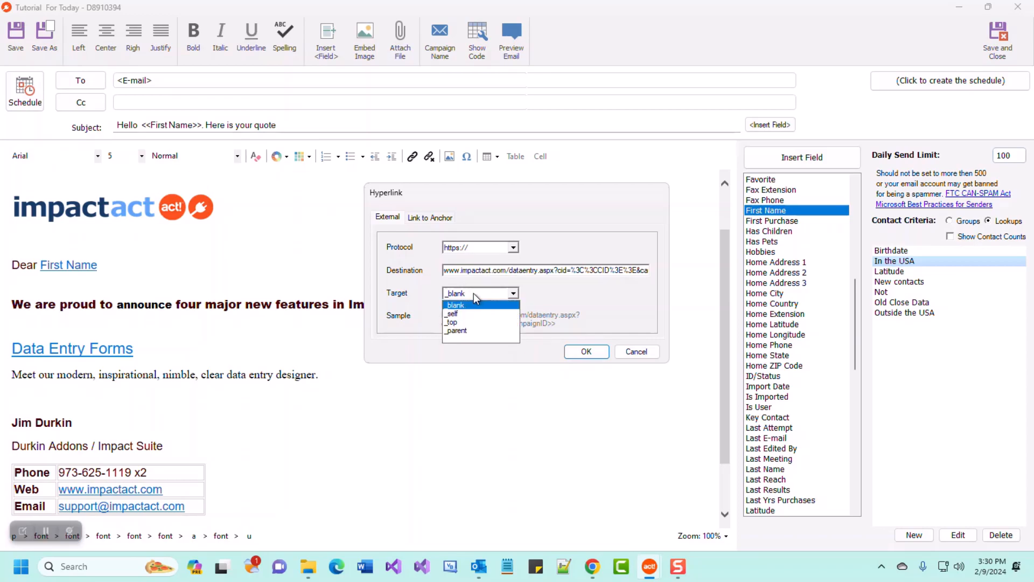
{"action": "left_click", "coordinate": [477, 305]}
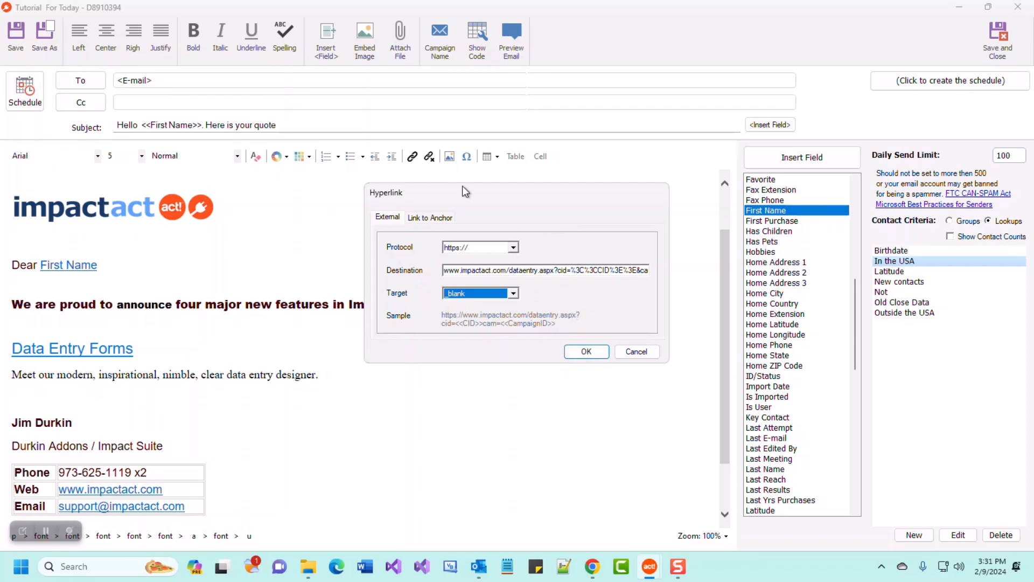
{"action": "left_click", "coordinate": [586, 352]}
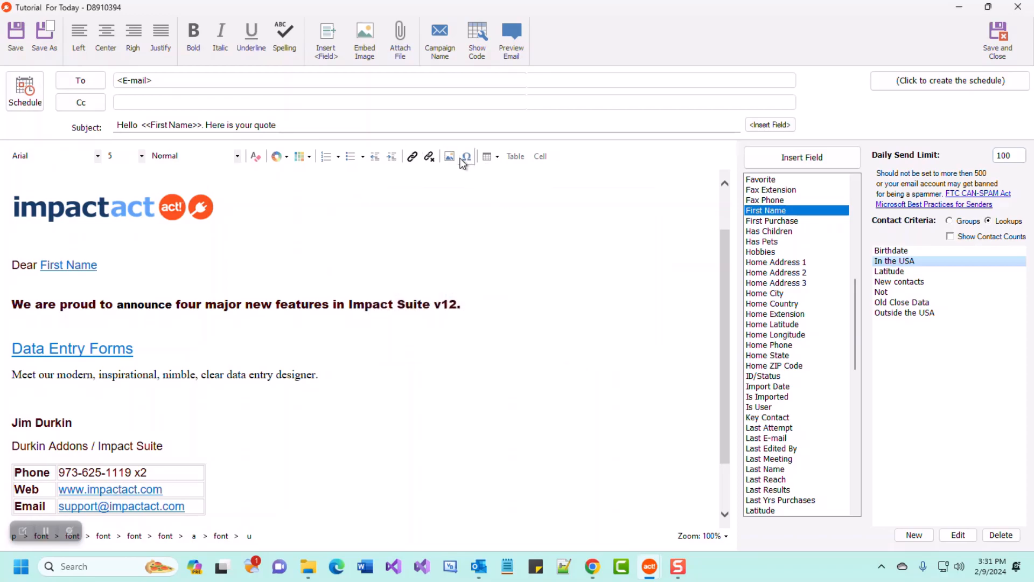
Insert an empty 3x3 table on a new line above the announcement and select it.
{"action": "left_click", "coordinate": [129, 286]}
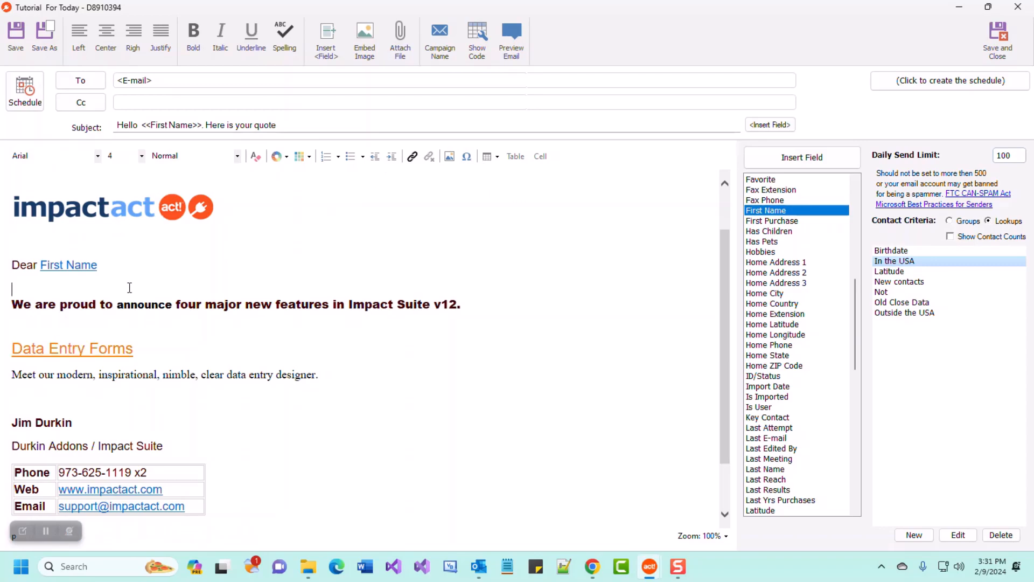
{"action": "key", "text": "Return"}
{"action": "left_click", "coordinate": [498, 157]}
{"action": "left_click", "coordinate": [512, 196]}
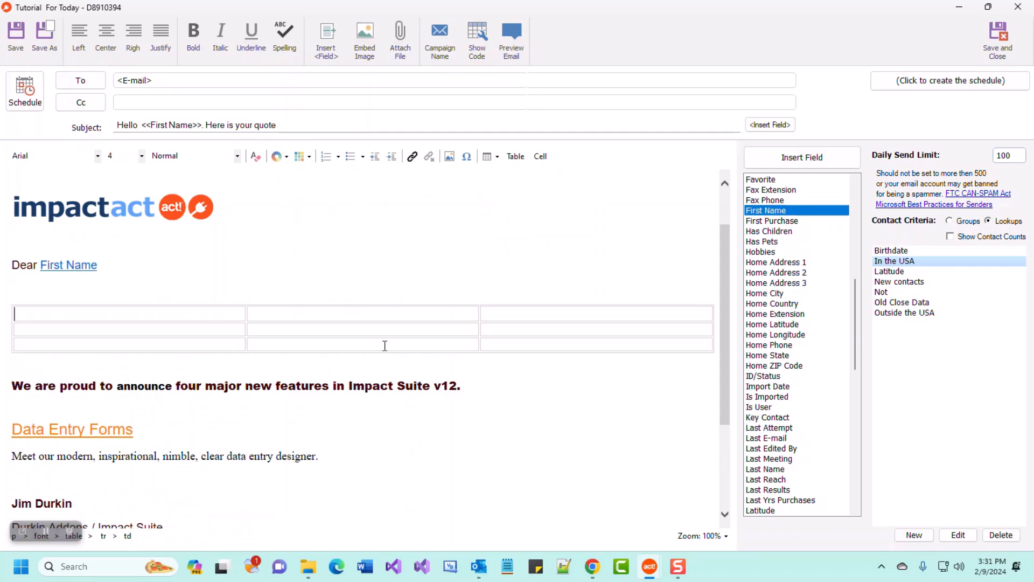
{"action": "left_click", "coordinate": [326, 303]}
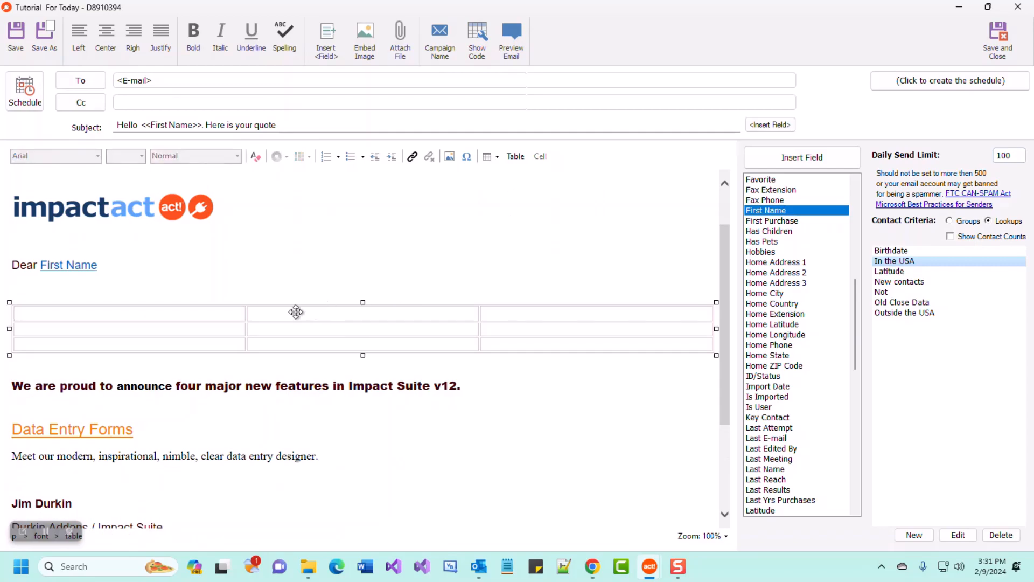
Set the table width to 60% with a light-yellow background colour.
{"action": "left_click", "coordinate": [516, 156]}
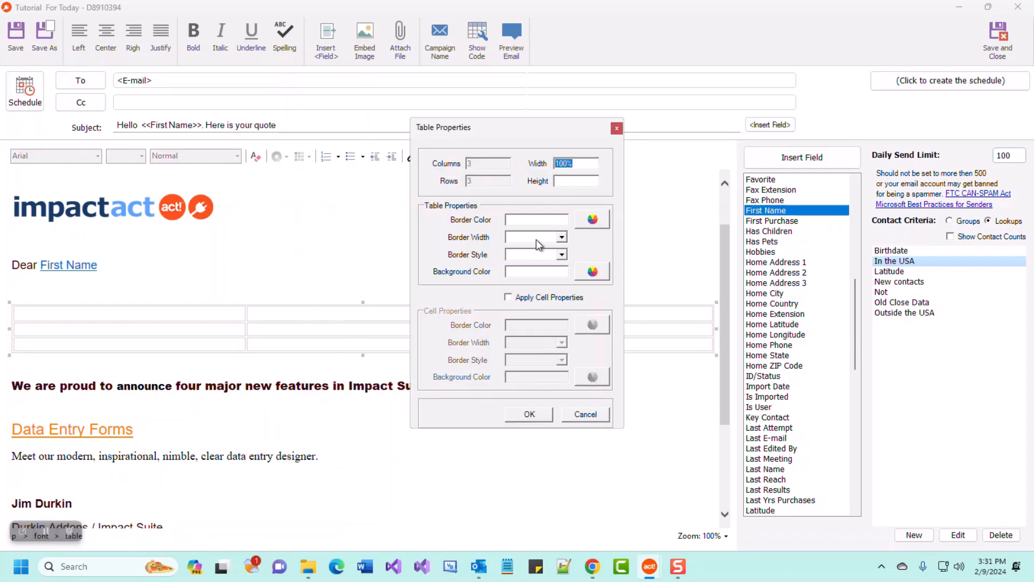
{"action": "left_click_drag", "start_coordinate": [509, 134], "coordinate": [426, 115]}
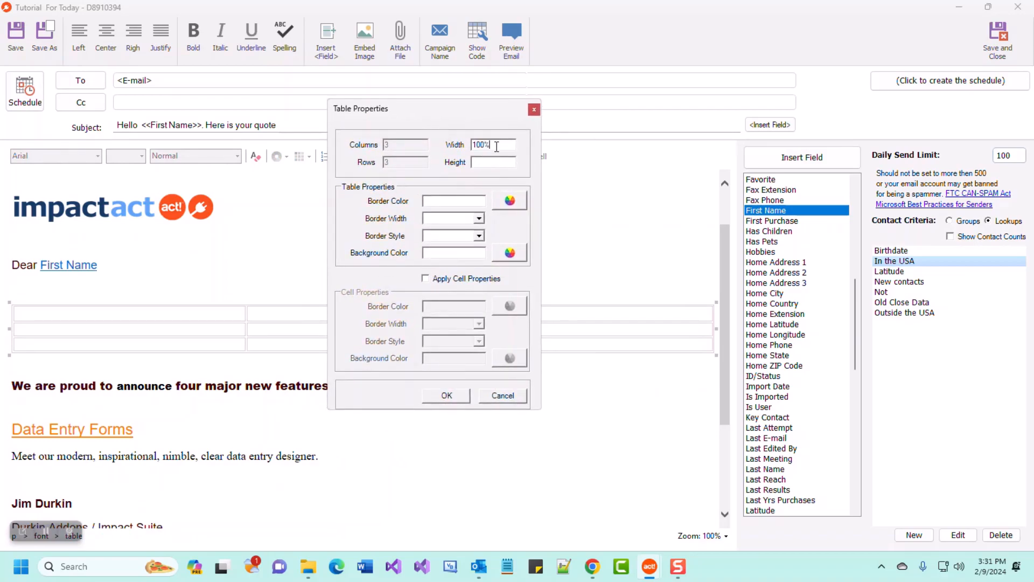
{"action": "type", "text": "60%"}
{"action": "left_click", "coordinate": [510, 252]}
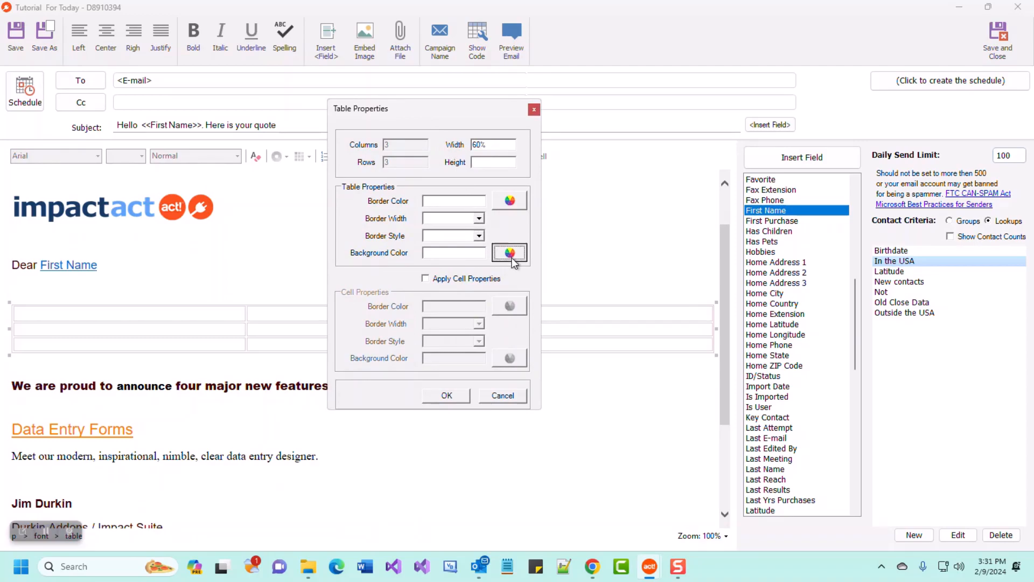
{"action": "left_click", "coordinate": [474, 152]}
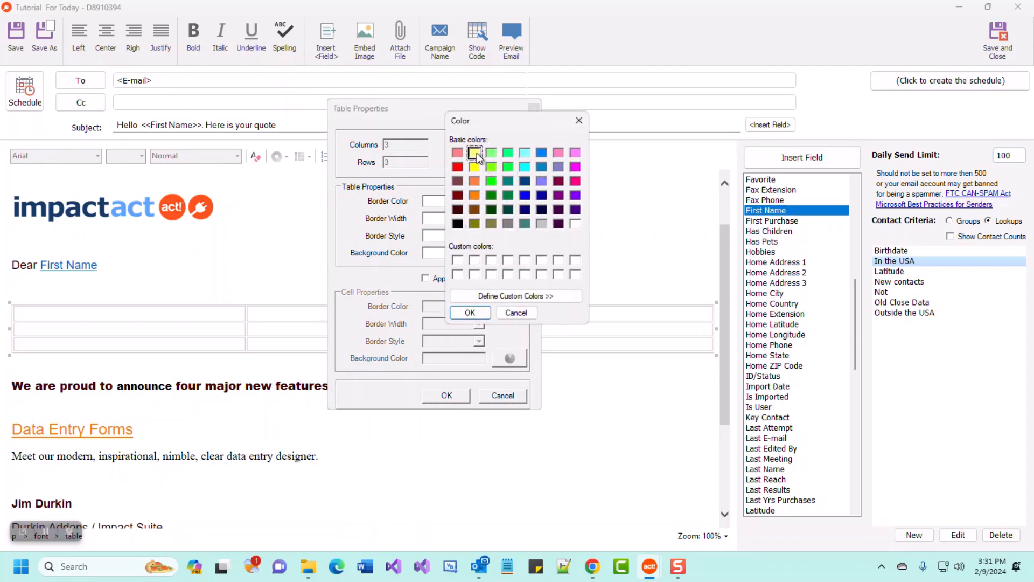
{"action": "left_click", "coordinate": [470, 312]}
{"action": "left_click", "coordinate": [446, 395]}
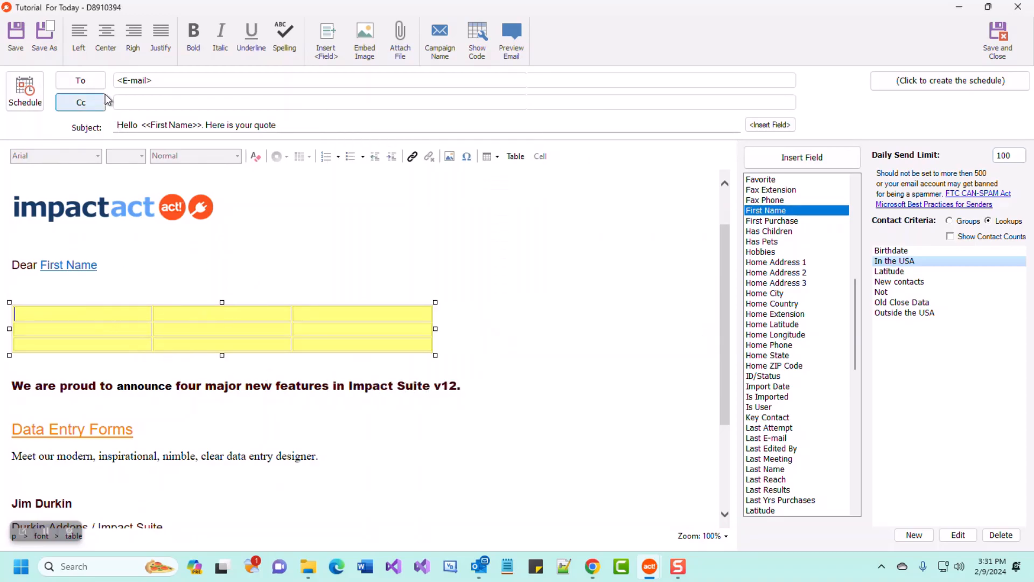
Centre the table on the page and begin inserting an image into its second cell.
{"action": "left_click", "coordinate": [108, 36]}
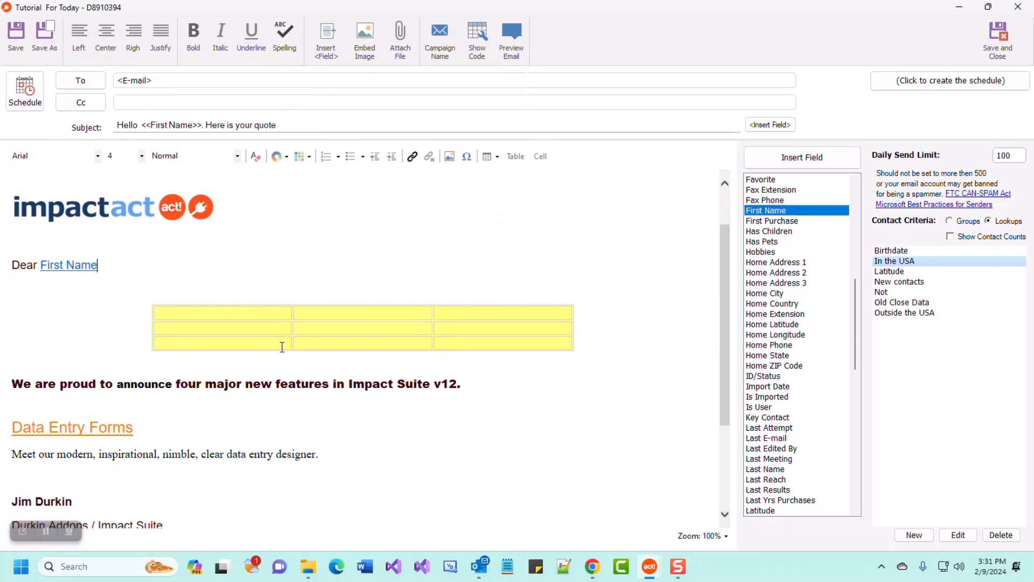
{"action": "left_click", "coordinate": [367, 317]}
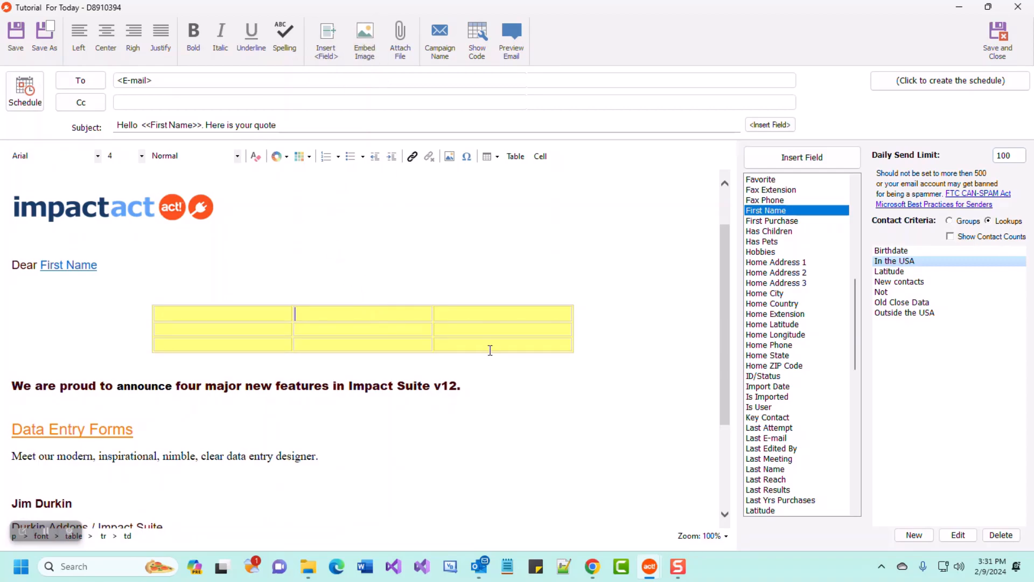
{"action": "left_click", "coordinate": [368, 37]}
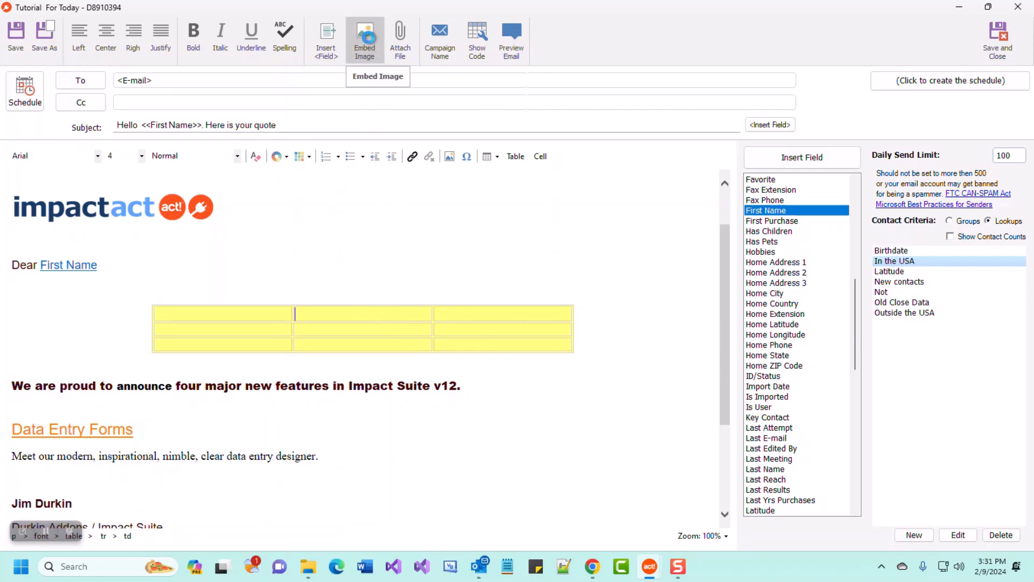
Embed Circle_Red.png in the cell and narrow the yellow table.
{"action": "left_click", "coordinate": [394, 206]}
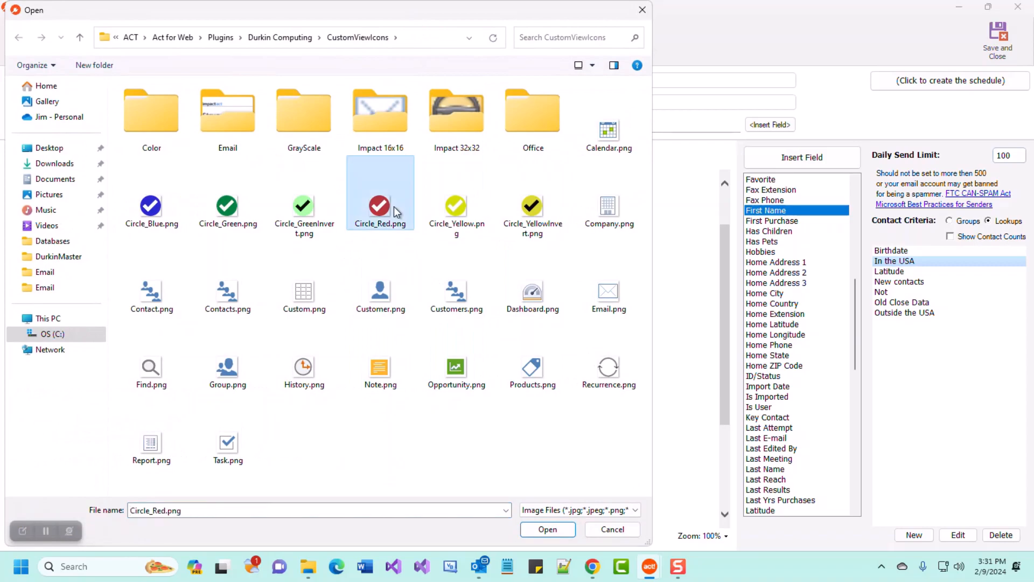
{"action": "double_click", "coordinate": [395, 210]}
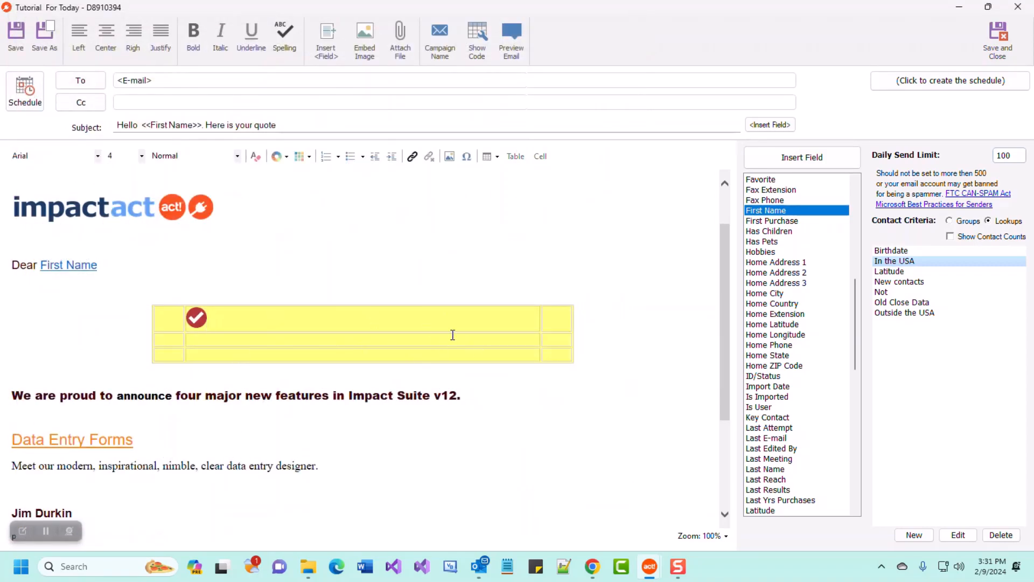
{"action": "left_click", "coordinate": [541, 330]}
{"action": "left_click_drag", "start_coordinate": [573, 334], "coordinate": [520, 335]}
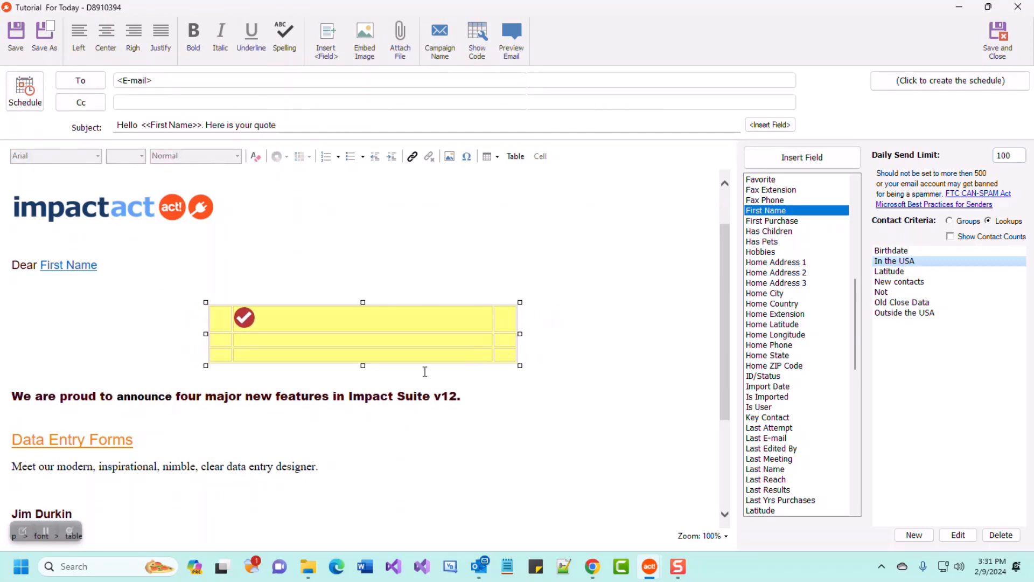
Type 'this is line 3' in the table's bottom-middle cell.
{"action": "left_click", "coordinate": [266, 357]}
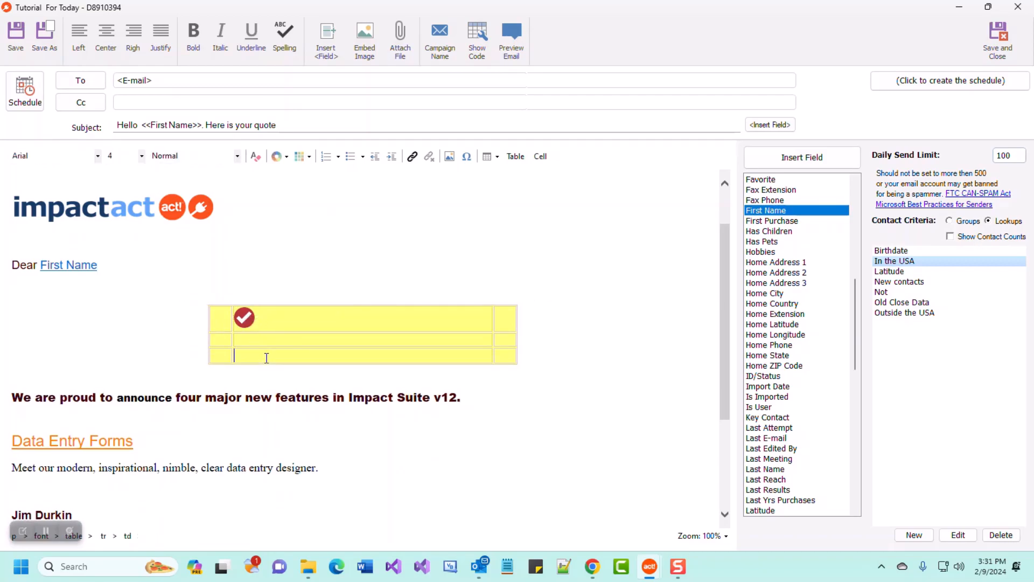
{"action": "type", "text": "this is line 3"}
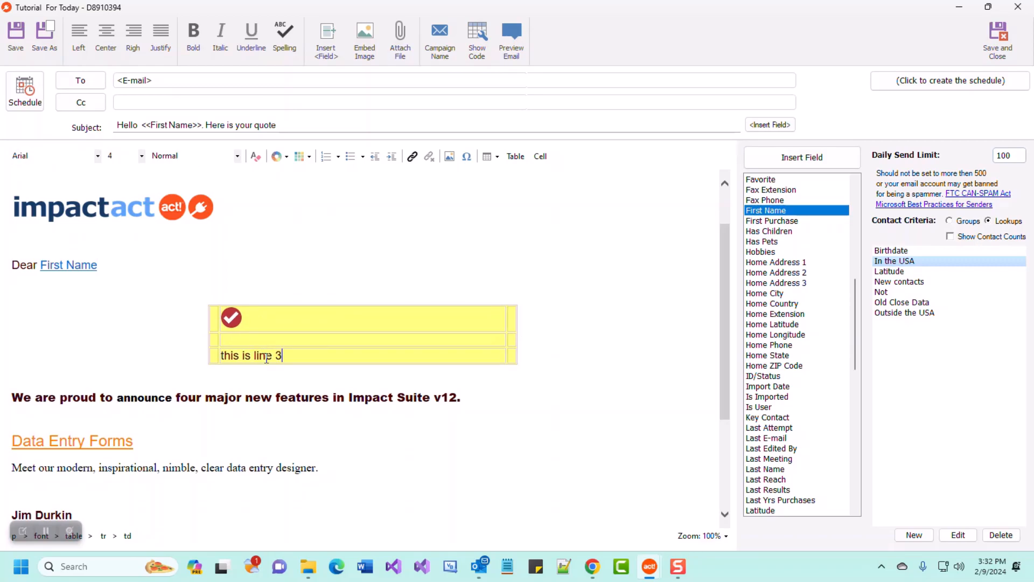
{"action": "left_click", "coordinate": [266, 341]}
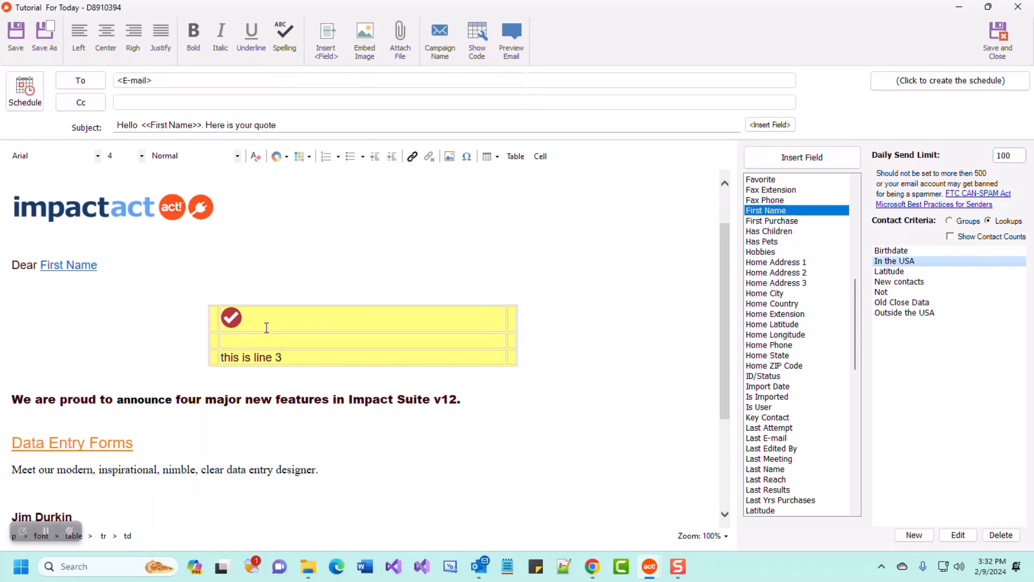
{"action": "left_click", "coordinate": [265, 328]}
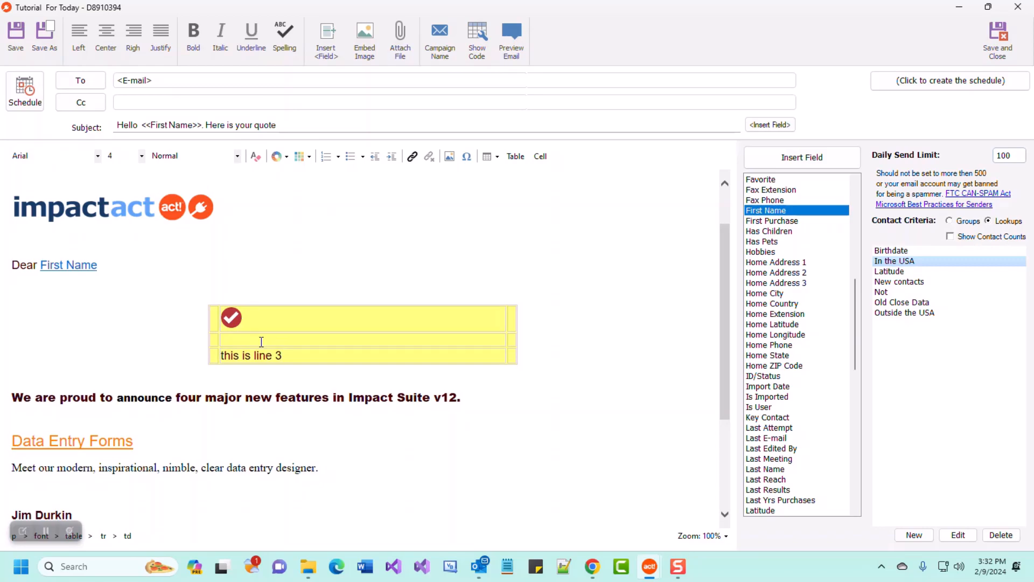
{"action": "left_click", "coordinate": [509, 42]}
{"action": "scroll", "coordinate": [624, 421], "scroll_direction": "down", "scroll_amount": 2}
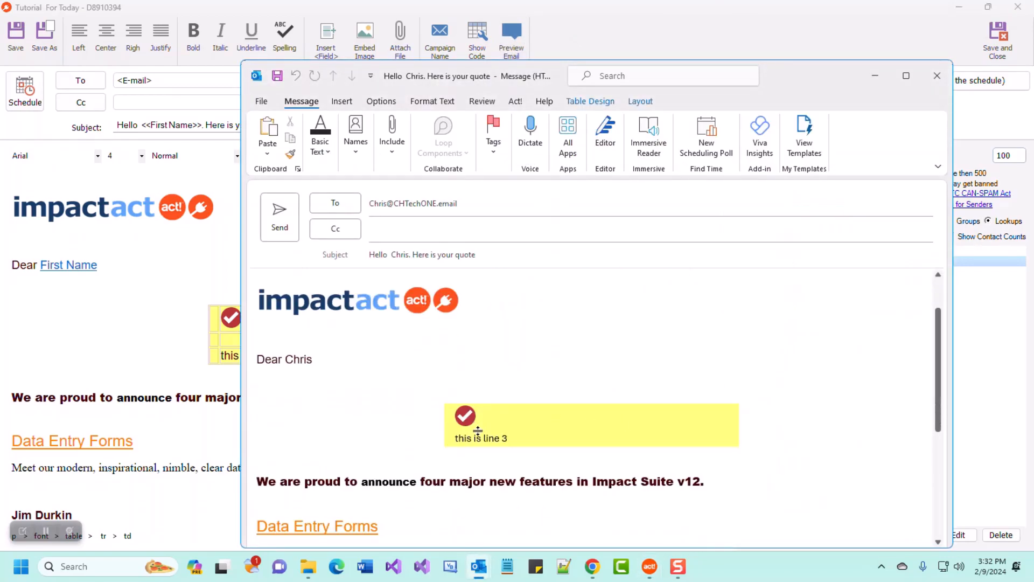
{"action": "left_click", "coordinate": [500, 443]}
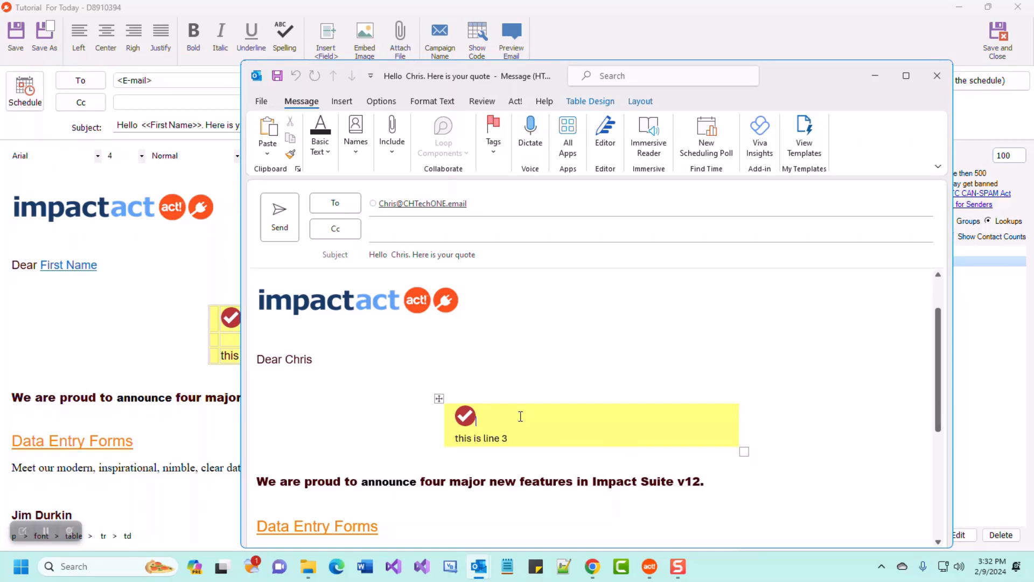
{"action": "left_click", "coordinate": [941, 75]}
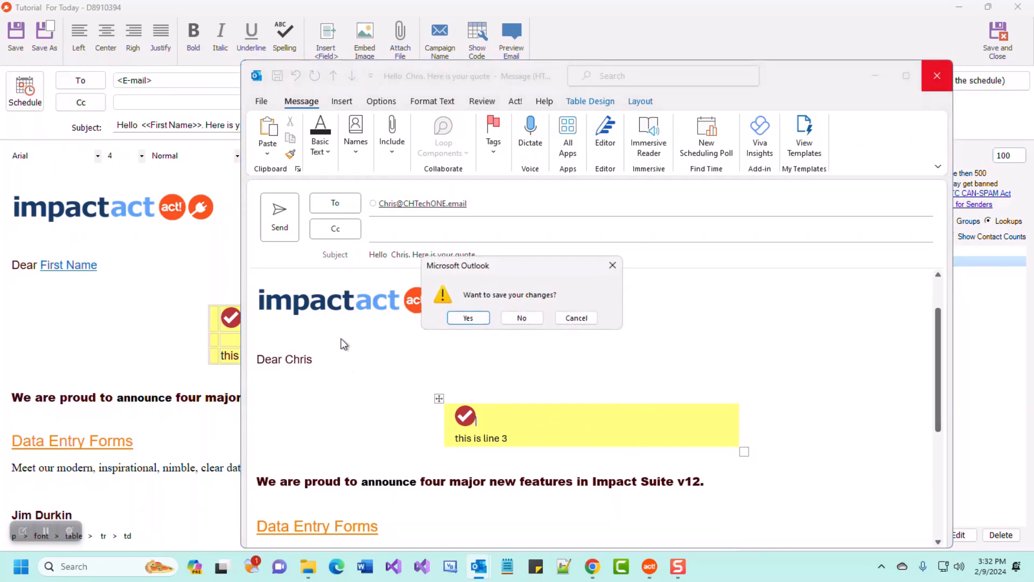
{"action": "left_click", "coordinate": [523, 318]}
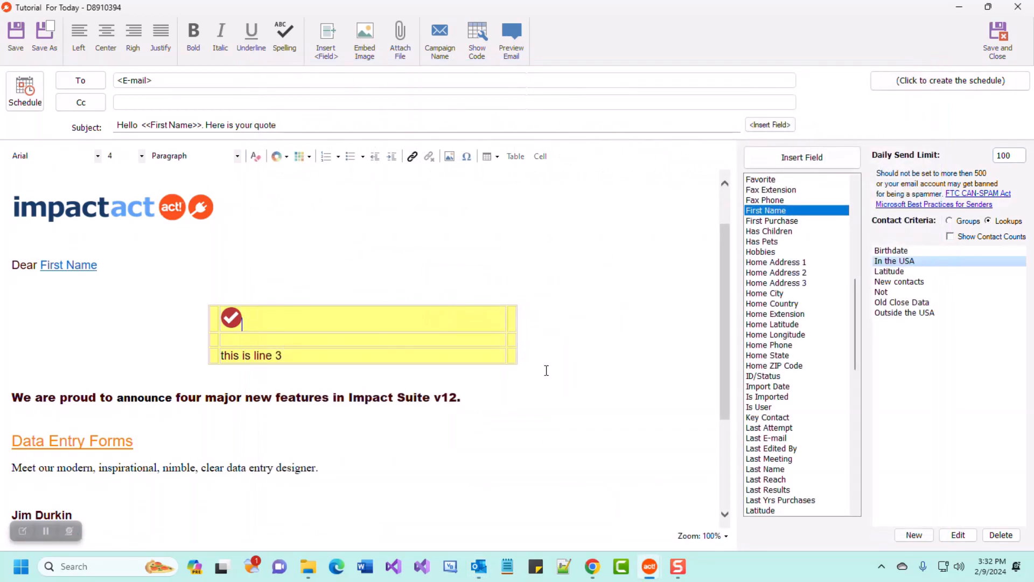
Undo the table and text formatting, returning the announcement to plain Arial.
{"action": "key", "text": "BackSpace"}
{"action": "key", "text": "BackSpace"}
{"action": "key", "text": "BackSpace"}
{"action": "key", "text": "BackSpace"}
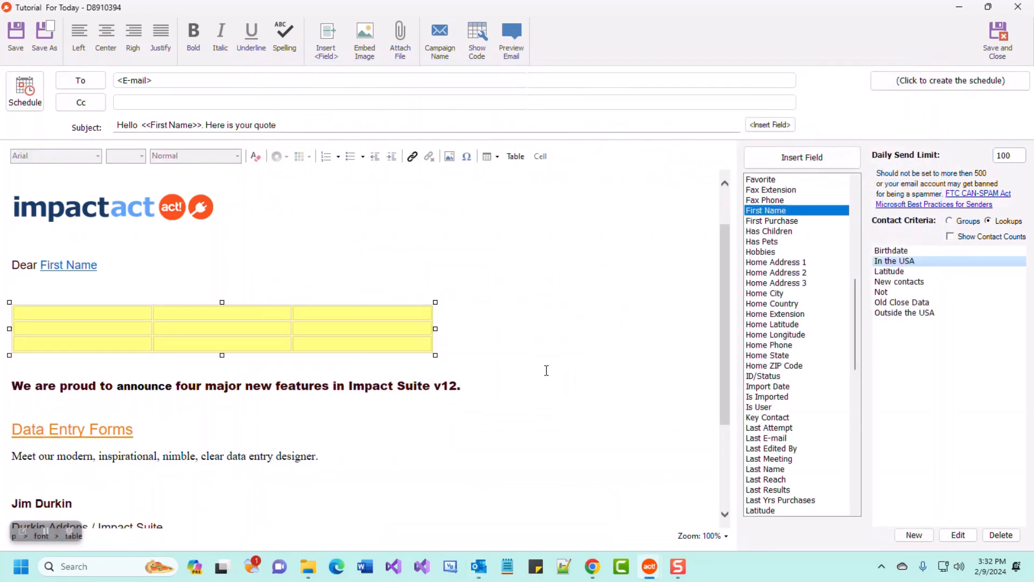
{"action": "key", "text": "ctrl+z"}
{"action": "key", "text": "ctrl+z"}
{"action": "key", "text": "ctrl+z"}
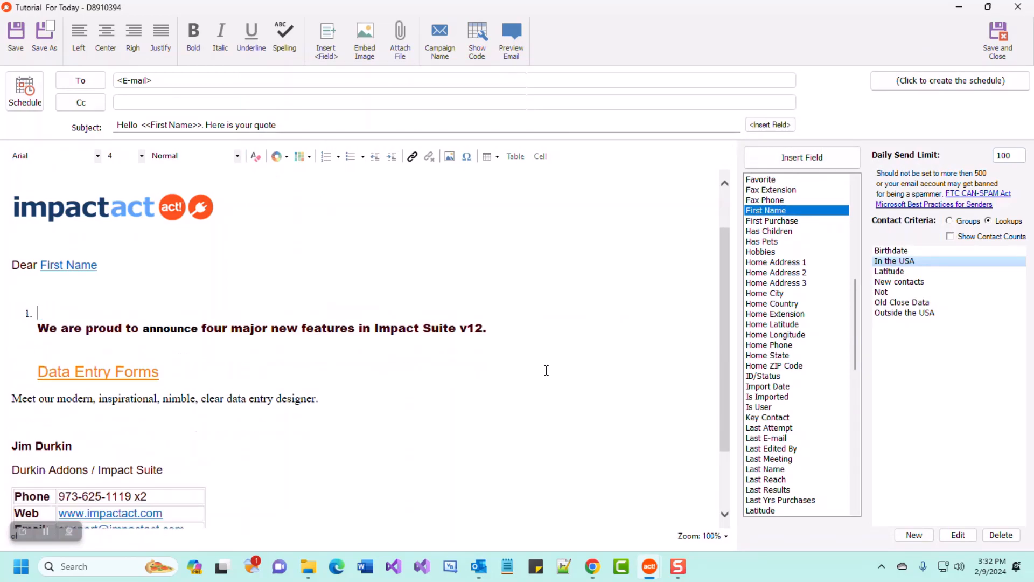
{"action": "key", "text": "ctrl+z"}
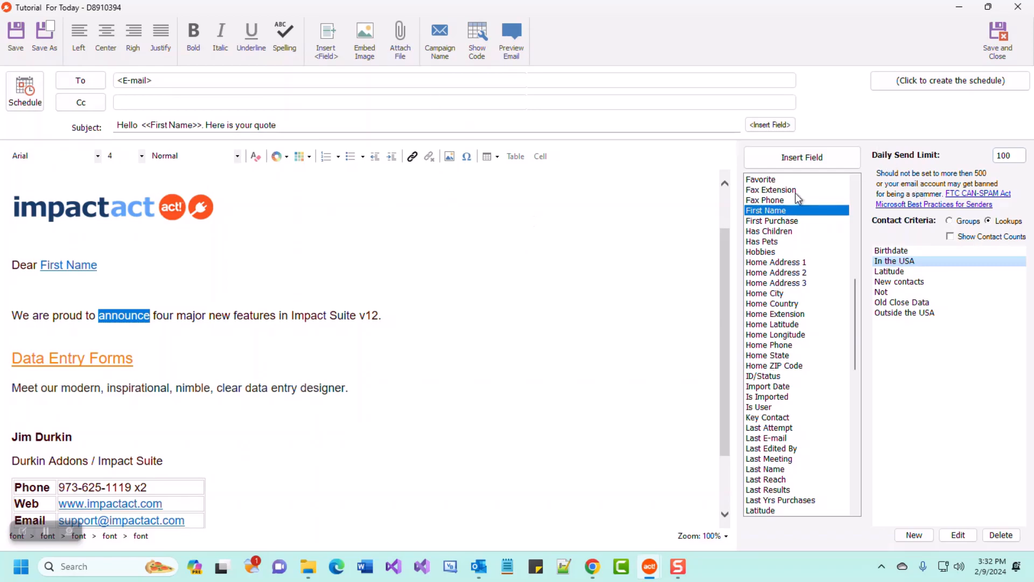
Hide the Insert <Field> list of insertable fields.
{"action": "left_click", "coordinate": [326, 38]}
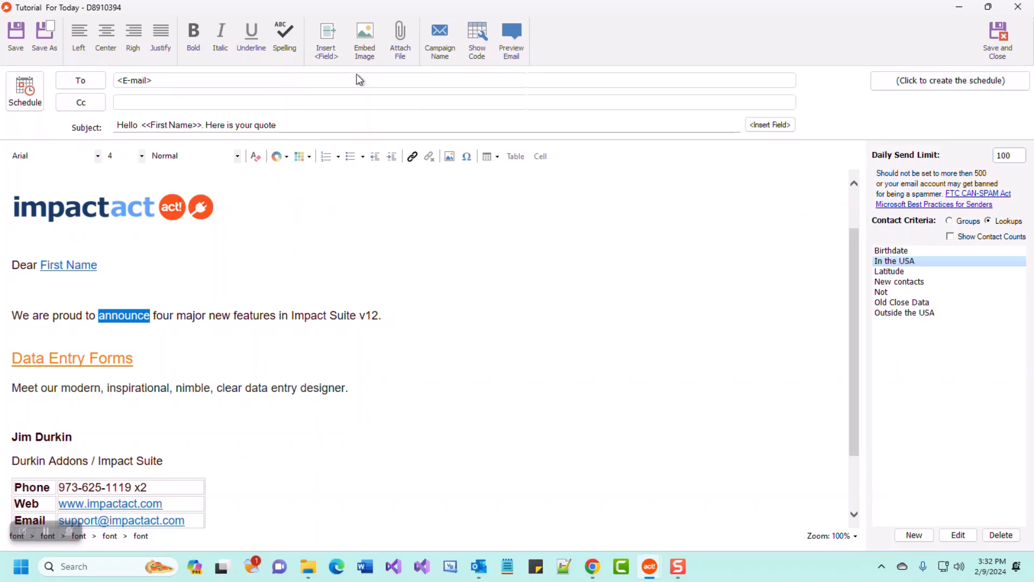
{"action": "left_click", "coordinate": [333, 44]}
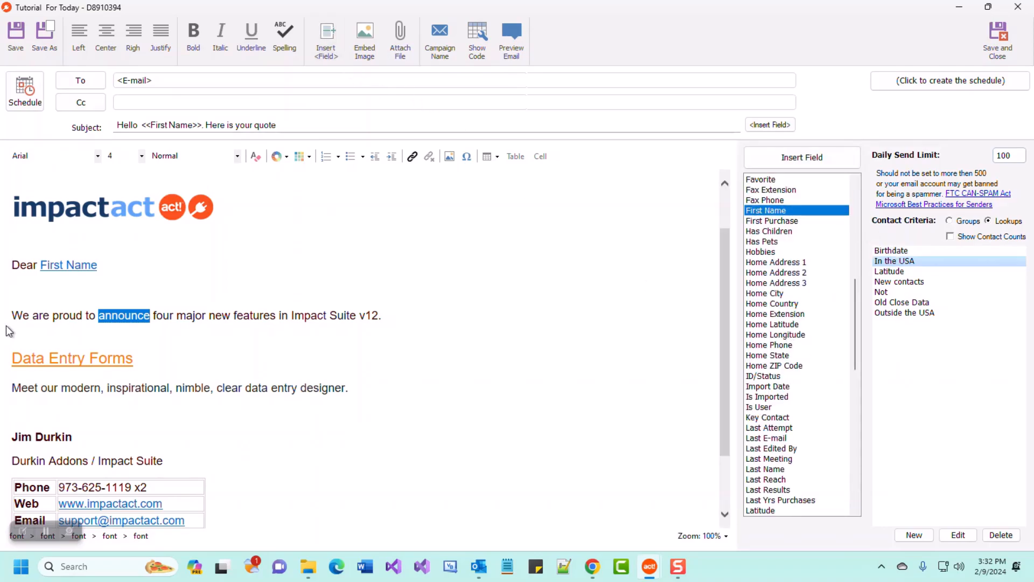
{"action": "left_click", "coordinate": [328, 40]}
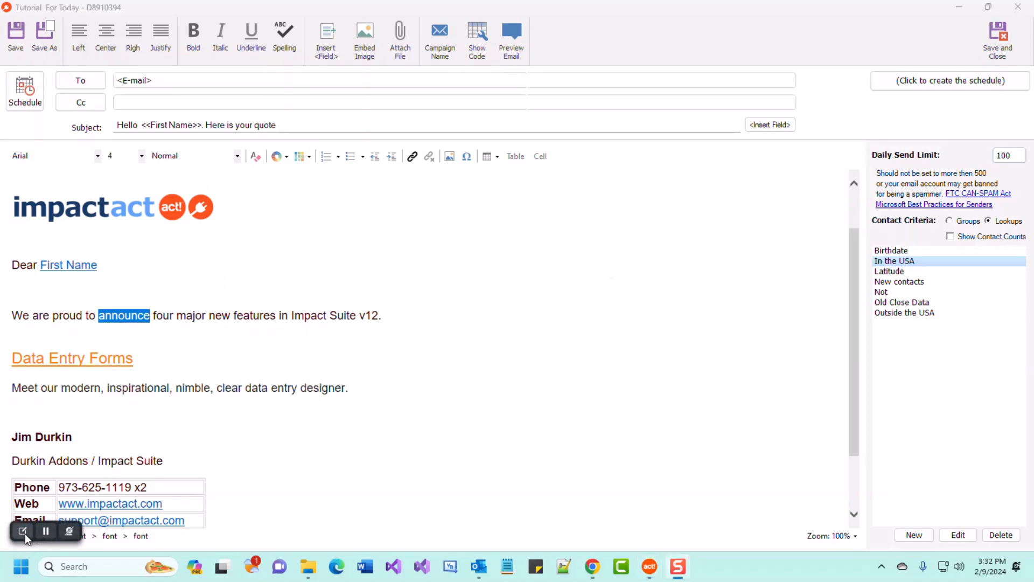
{"action": "left_click", "coordinate": [23, 532]}
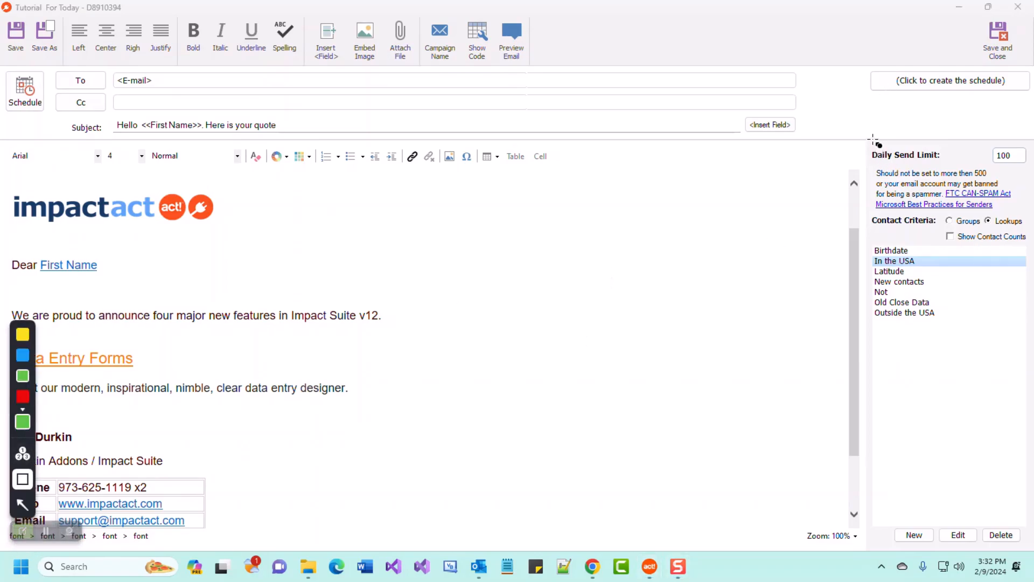
{"action": "mouse_move", "coordinate": [869, 141]}
{"action": "left_mouse_down"}
{"action": "mouse_move", "coordinate": [1025, 560]}
{"action": "mouse_move", "coordinate": [1029, 548]}
{"action": "left_mouse_up"}
{"action": "left_click", "coordinate": [21, 530]}
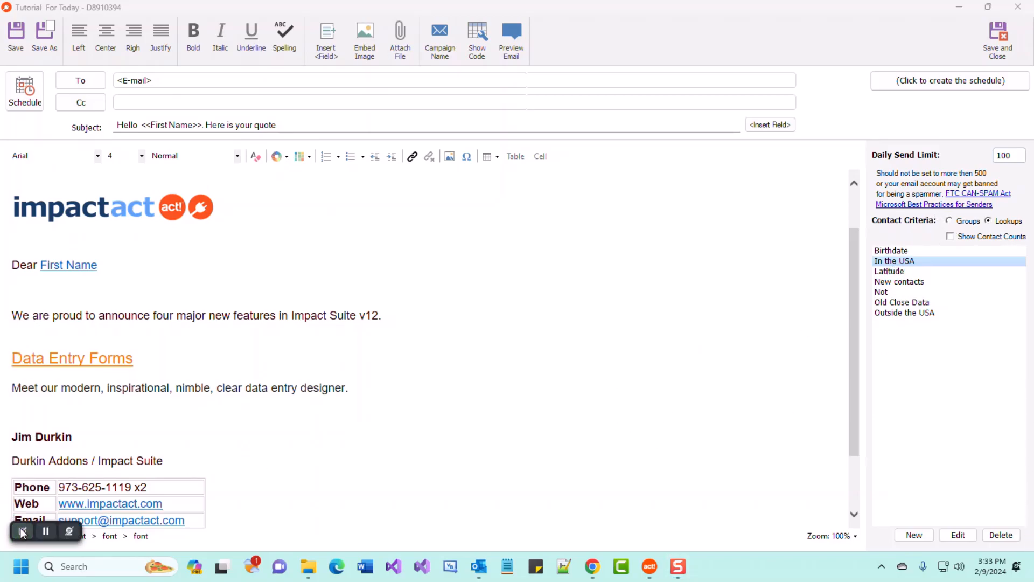
Switch the contact criteria to Groups and show each group's contact count.
{"action": "left_click", "coordinate": [963, 221]}
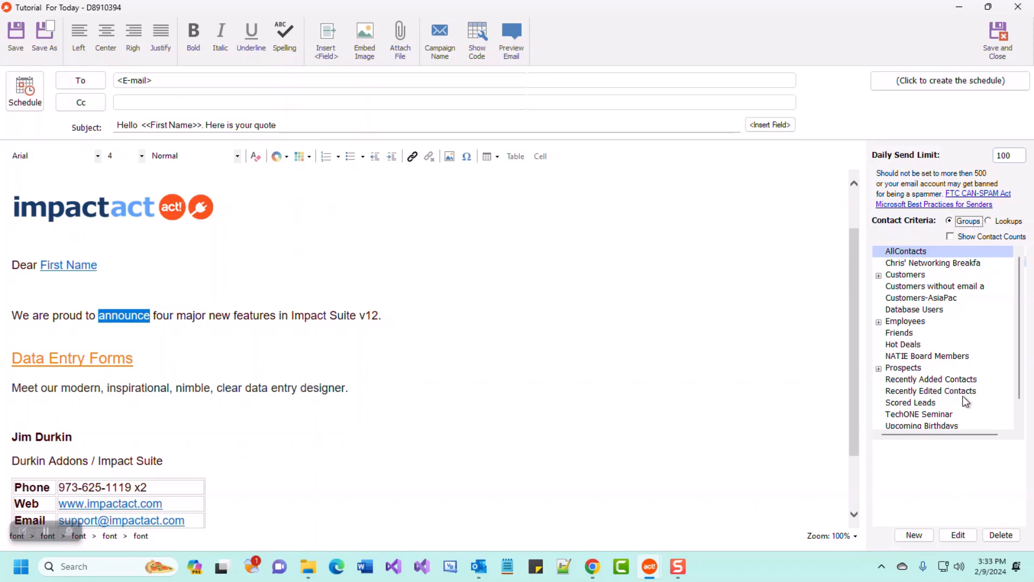
{"action": "left_click", "coordinate": [951, 237]}
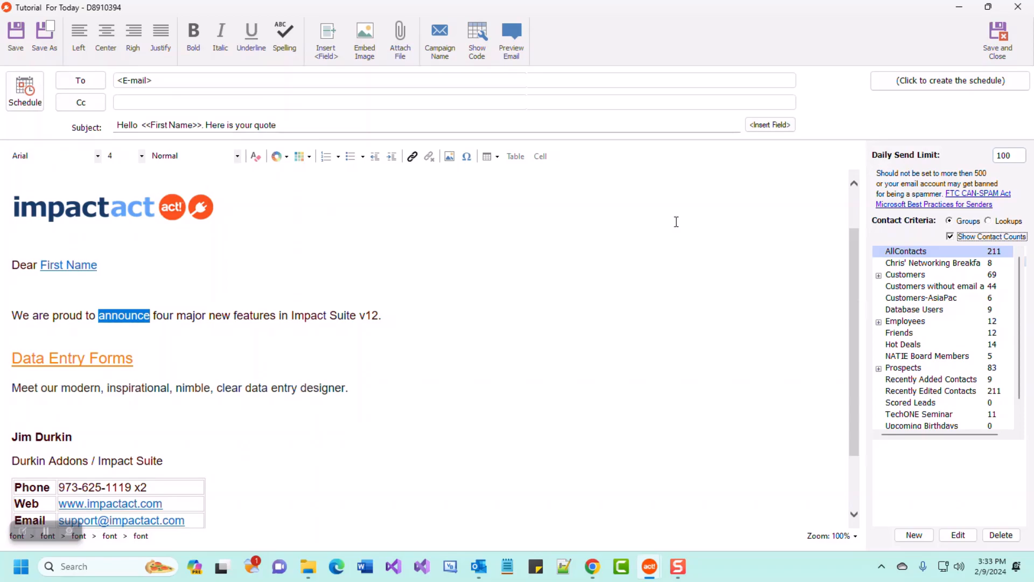
{"action": "left_click", "coordinate": [950, 237]}
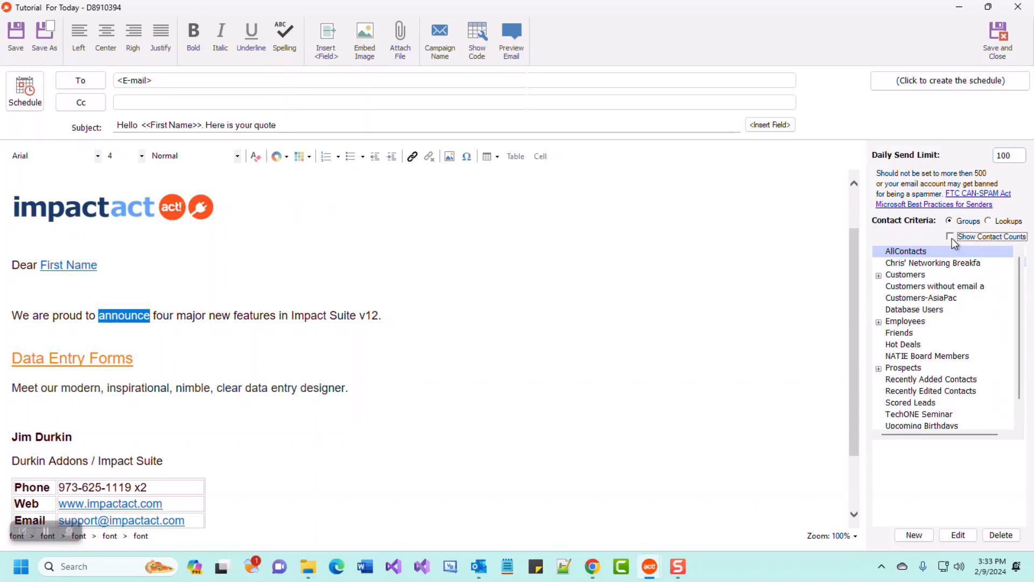
{"action": "left_click", "coordinate": [950, 236]}
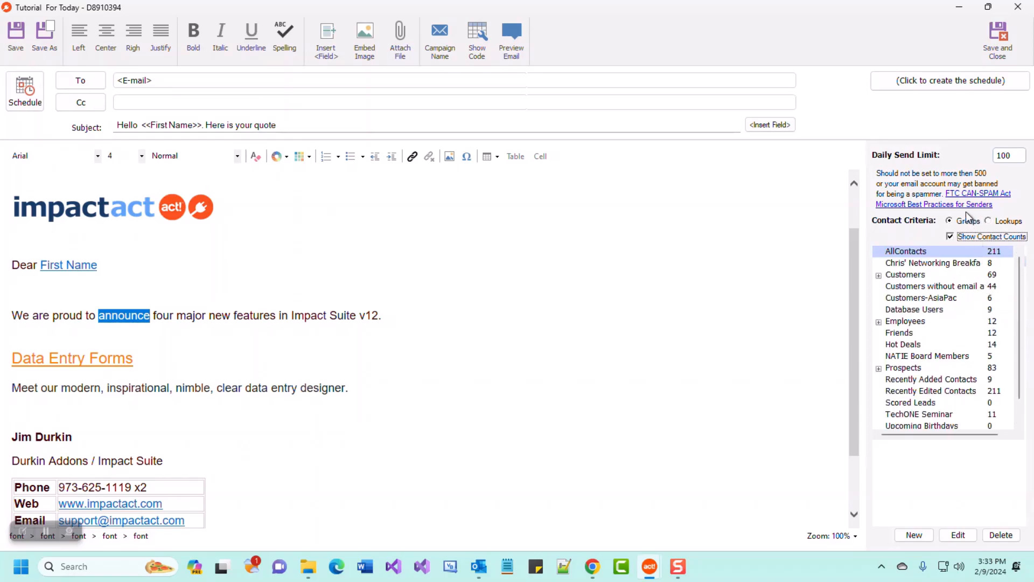
Return to Lookups with contact counts shown and select Outside the USA.
{"action": "left_click", "coordinate": [1001, 222]}
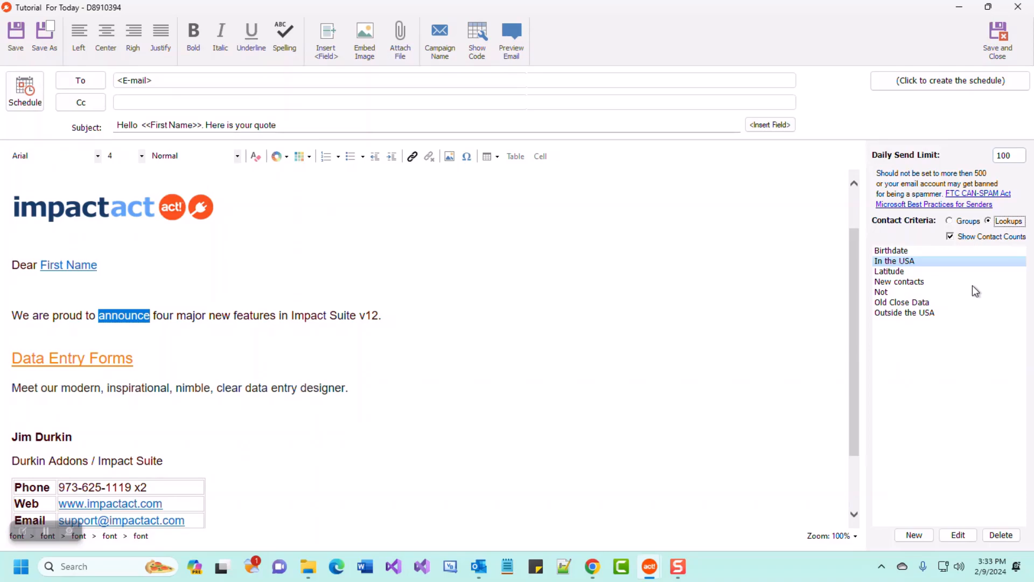
{"action": "left_click", "coordinate": [968, 238]}
{"action": "left_click", "coordinate": [970, 239]}
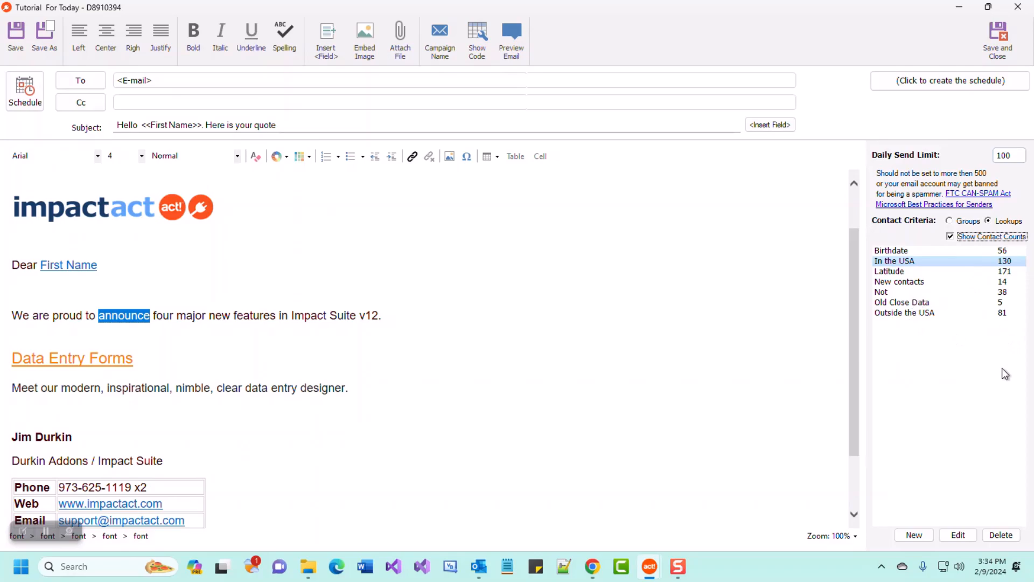
{"action": "left_click", "coordinate": [946, 315]}
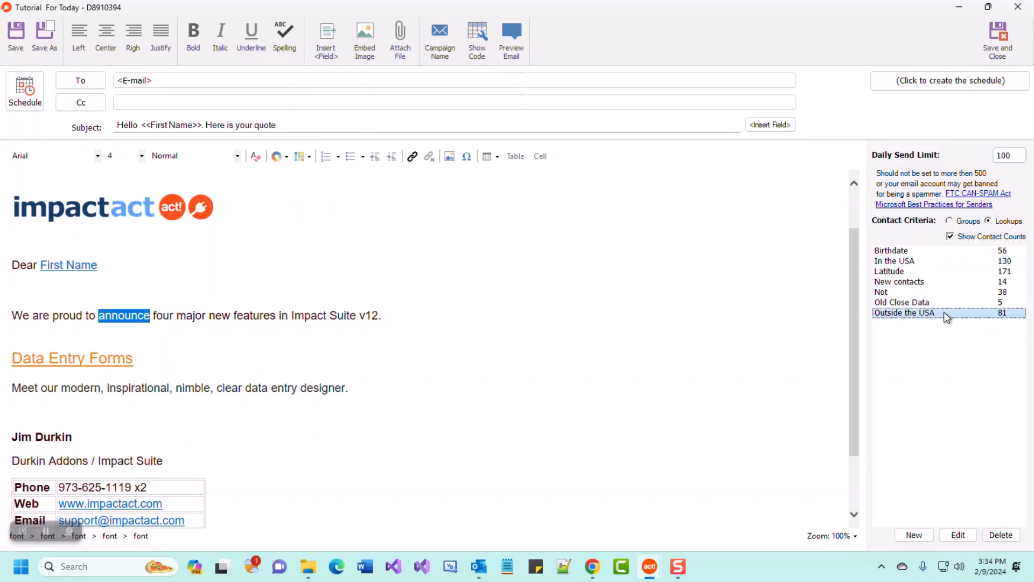
{"action": "left_click", "coordinate": [961, 538]}
{"action": "left_click_drag", "start_coordinate": [567, 117], "coordinate": [552, 174]}
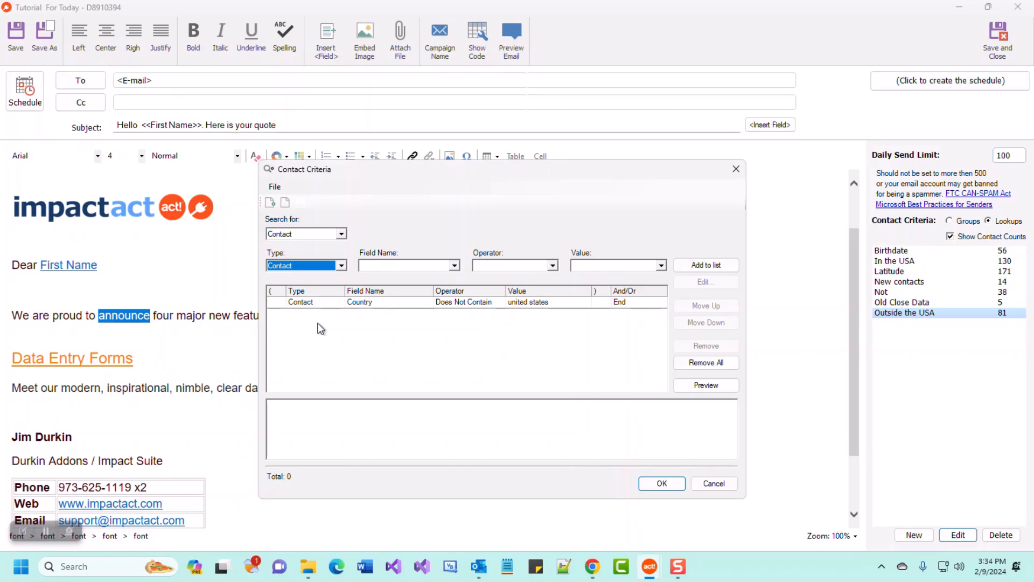
{"action": "left_click", "coordinate": [360, 303]}
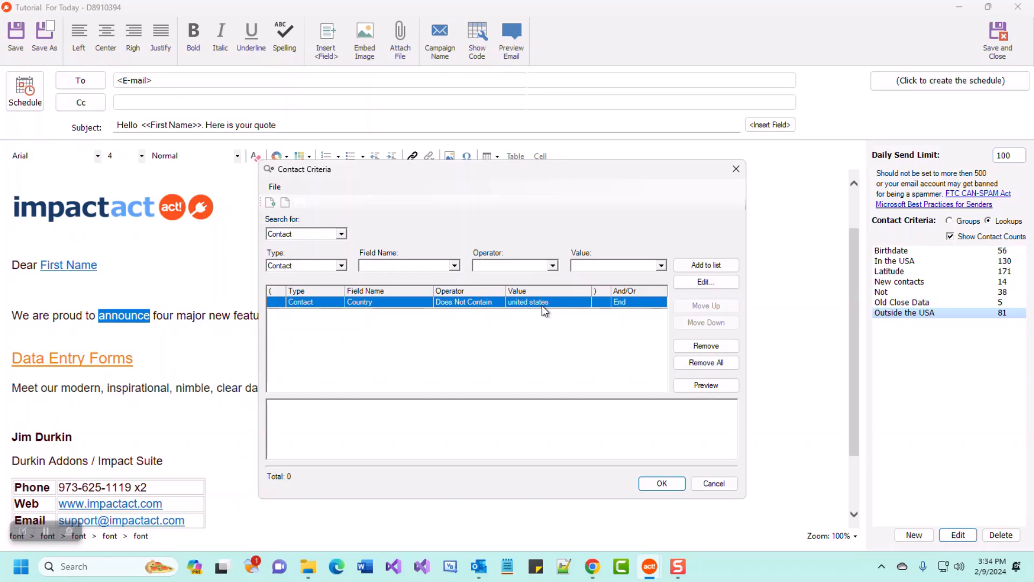
{"action": "left_click", "coordinate": [714, 485]}
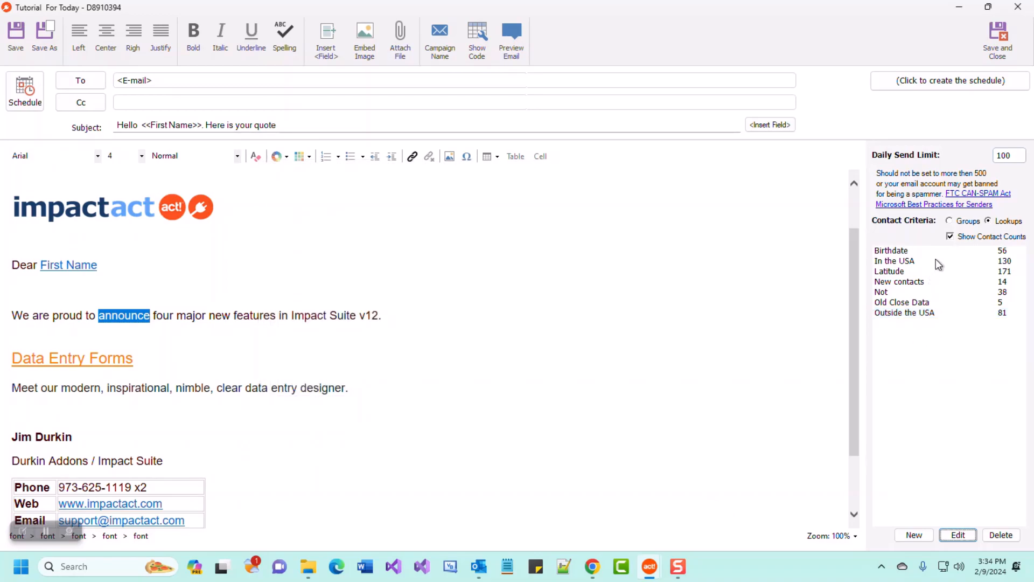
Preview the 5 contacts matching Old Close Data's Estimated Close Date criteria, then cancel without changes.
{"action": "left_click", "coordinate": [942, 303]}
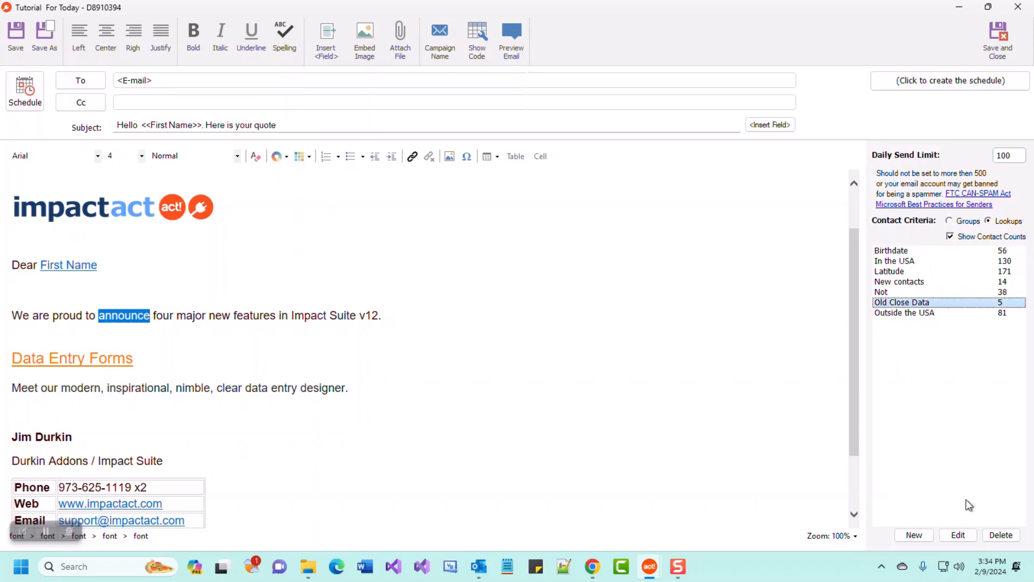
{"action": "left_click", "coordinate": [959, 539]}
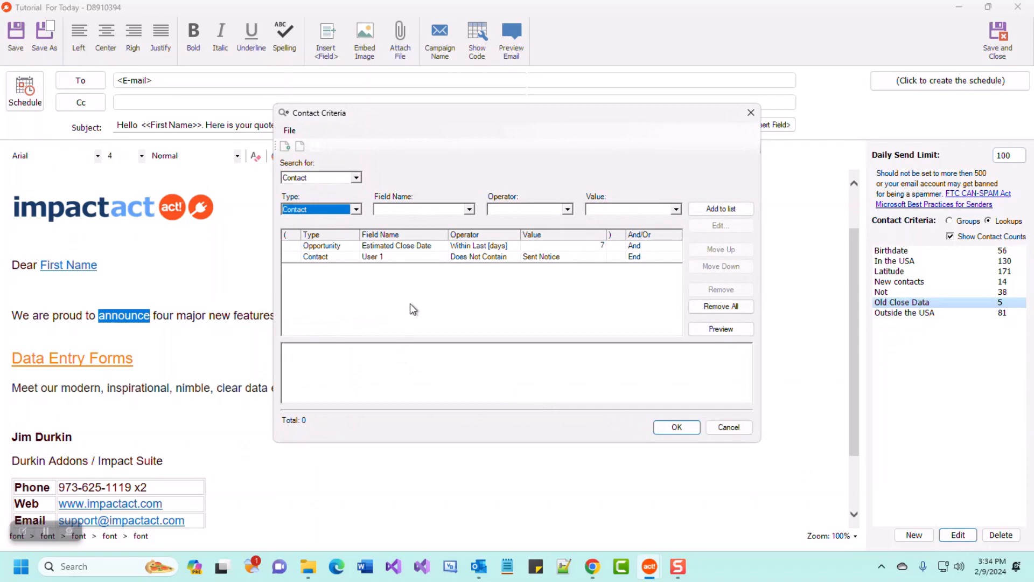
{"action": "left_click", "coordinate": [395, 247]}
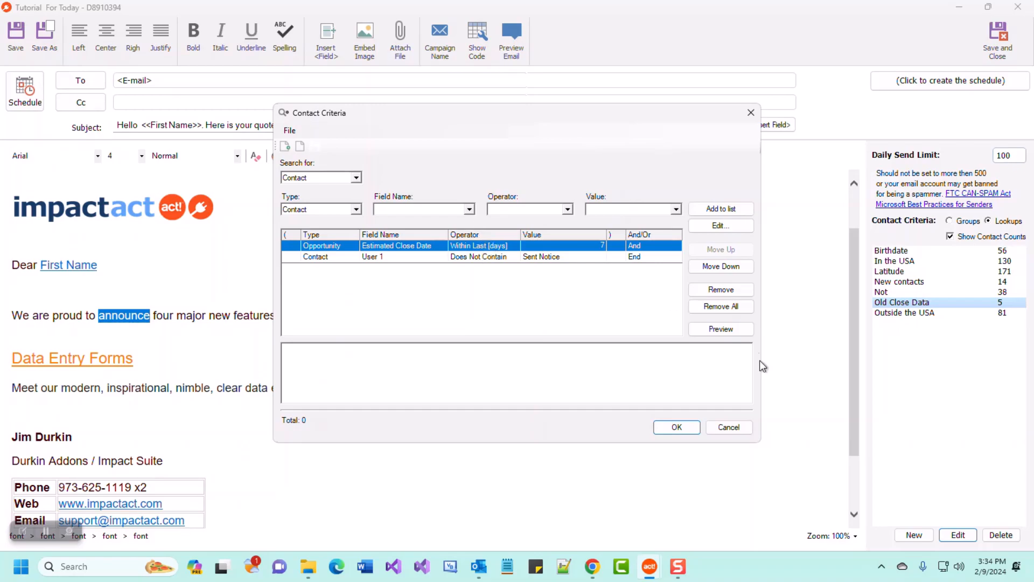
{"action": "left_click", "coordinate": [721, 329]}
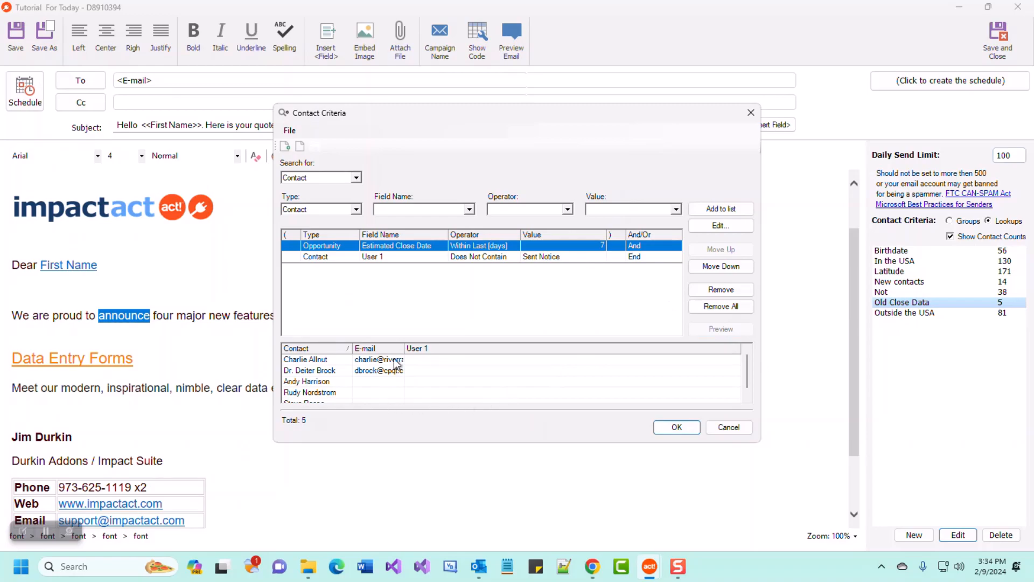
{"action": "left_click_drag", "start_coordinate": [462, 348], "coordinate": [526, 354]}
{"action": "scroll", "coordinate": [484, 380], "scroll_direction": "down", "scroll_amount": 1}
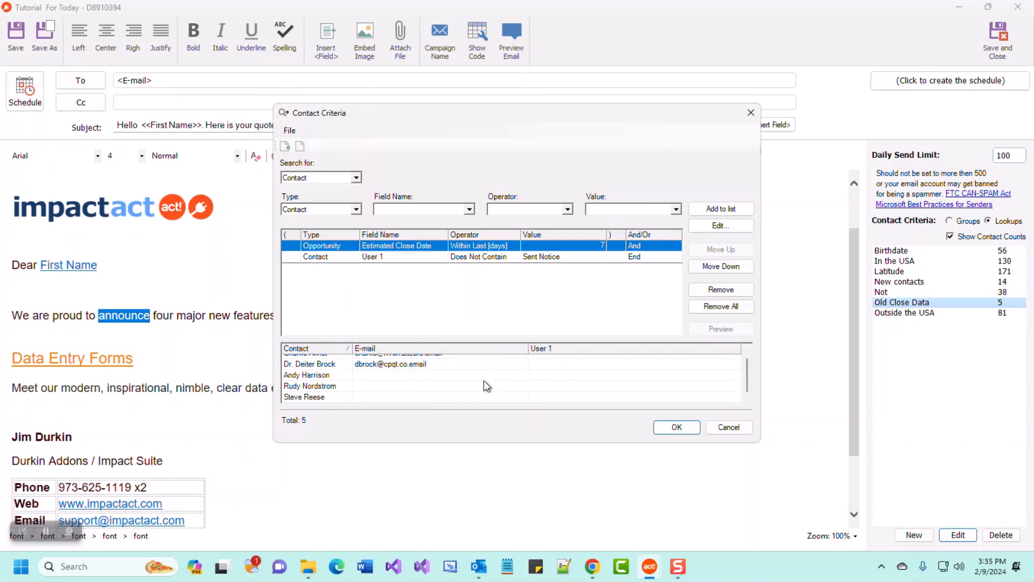
{"action": "scroll", "coordinate": [332, 383], "scroll_direction": "up", "scroll_amount": 1}
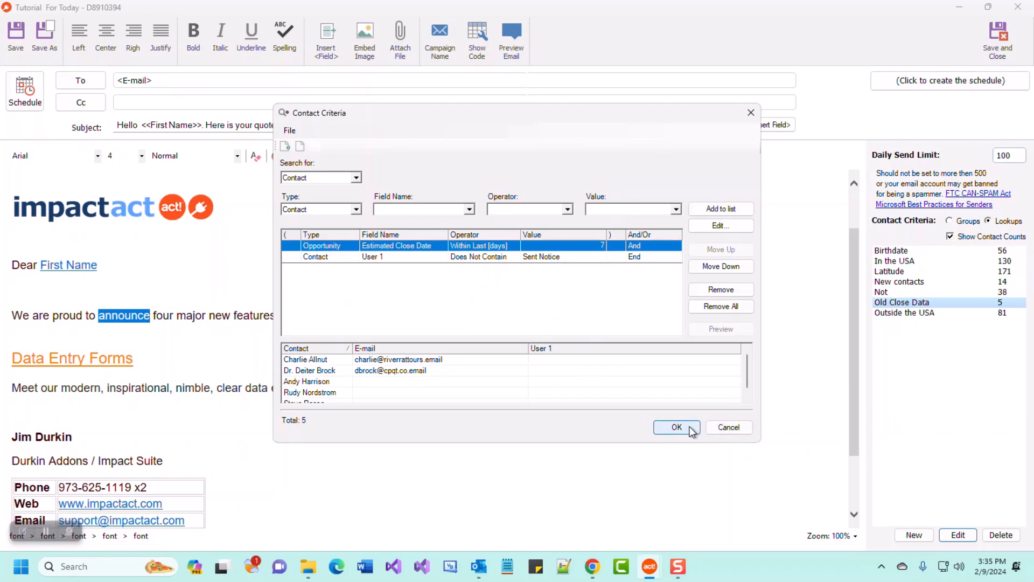
{"action": "left_click", "coordinate": [730, 425]}
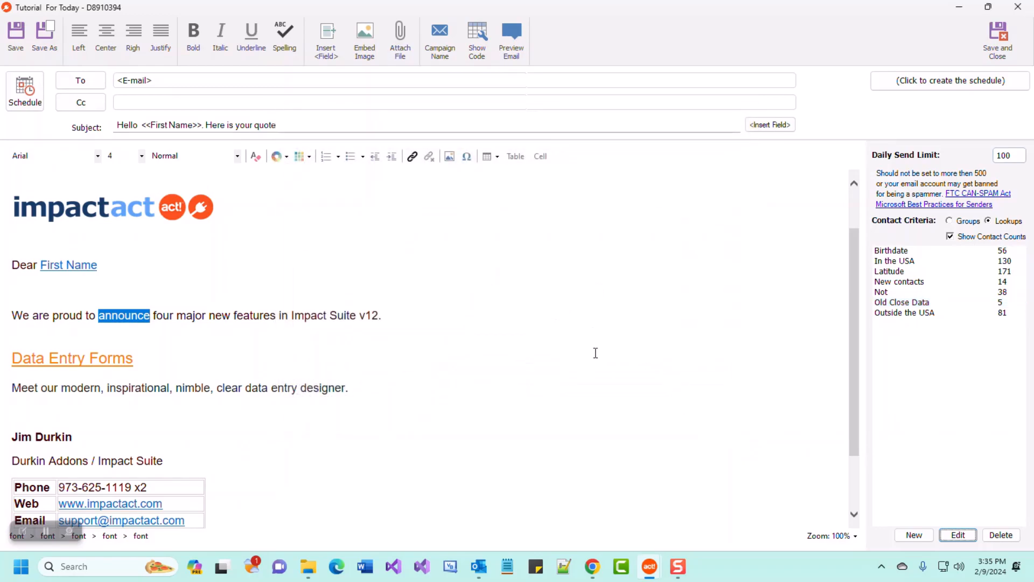
Pick Old Close Data from the lookup list as the campaign's recipient lookup.
{"action": "left_click", "coordinate": [924, 313]}
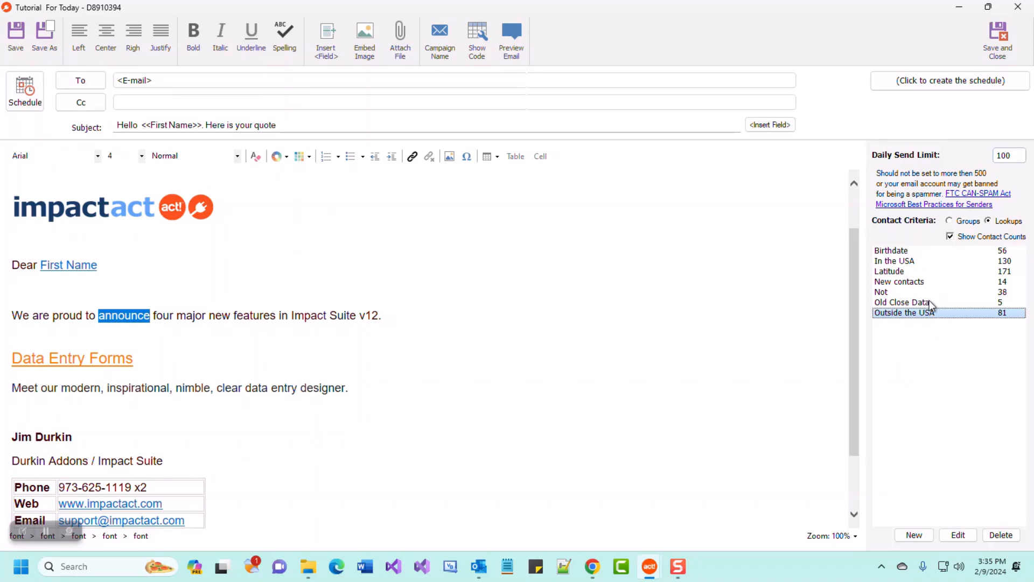
{"action": "left_click", "coordinate": [931, 304]}
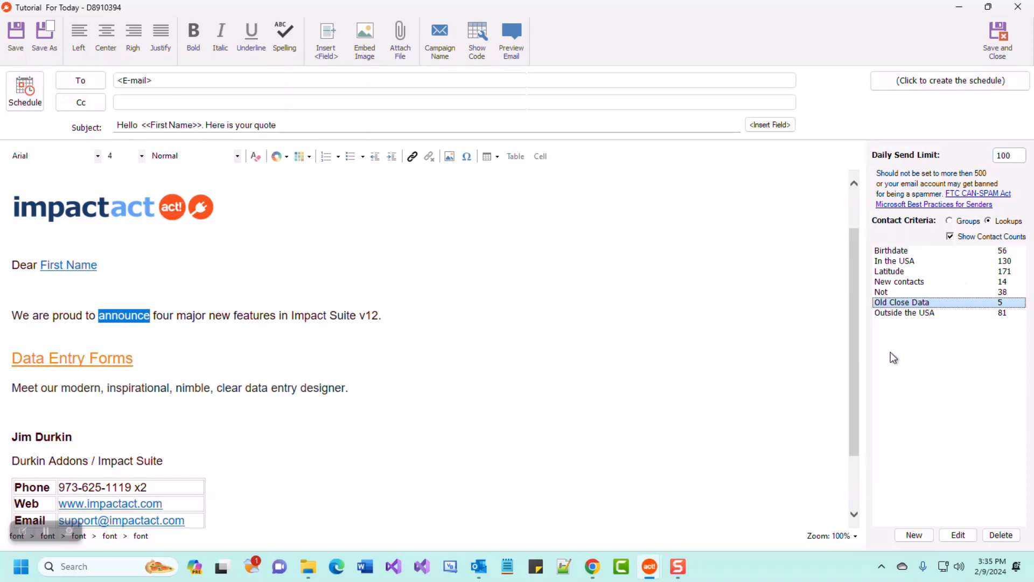
Save and close the campaign, then select Tutorial For Today in the Email Campaigns list.
{"action": "left_click", "coordinate": [999, 44]}
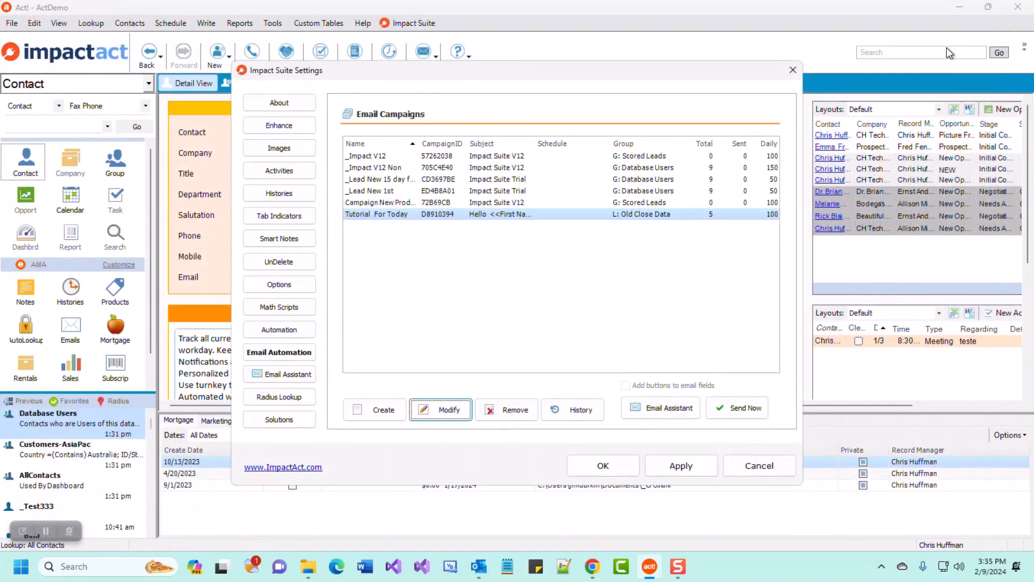
{"action": "left_click", "coordinate": [472, 203]}
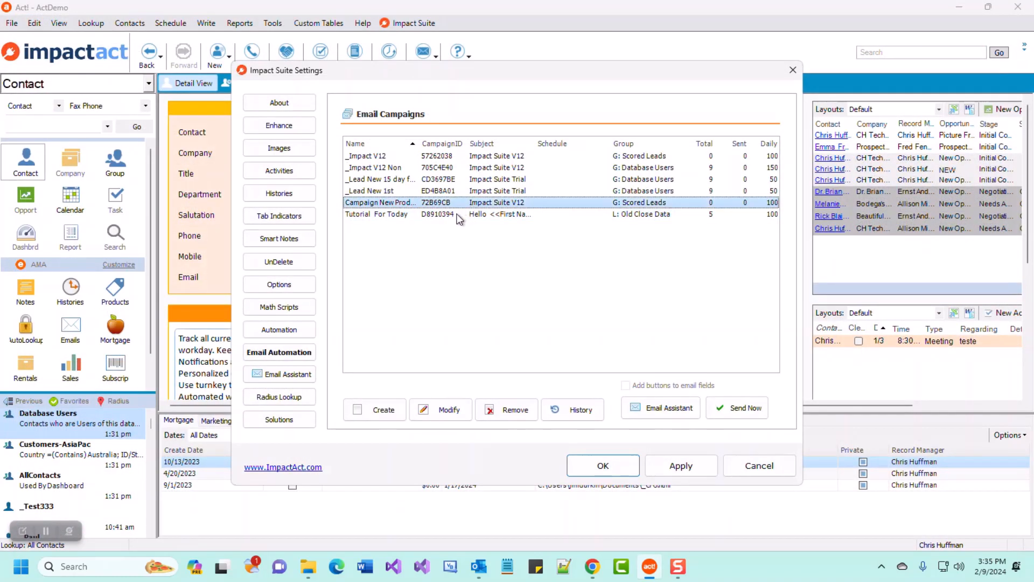
{"action": "left_click", "coordinate": [457, 215]}
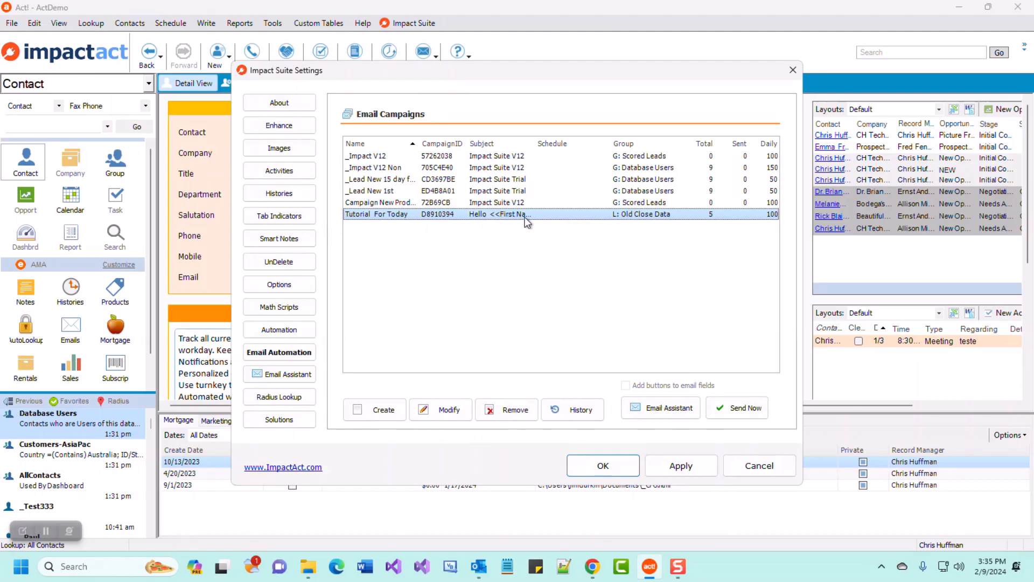
Reselect Tutorial For Today and reopen it for editing with Modify.
{"action": "left_click", "coordinate": [626, 167]}
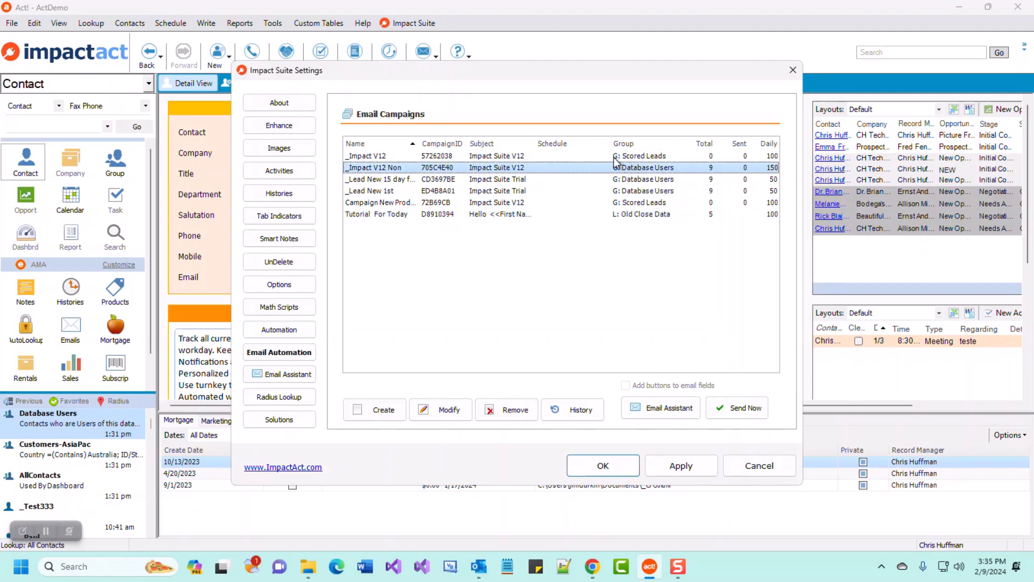
{"action": "left_click", "coordinate": [619, 214]}
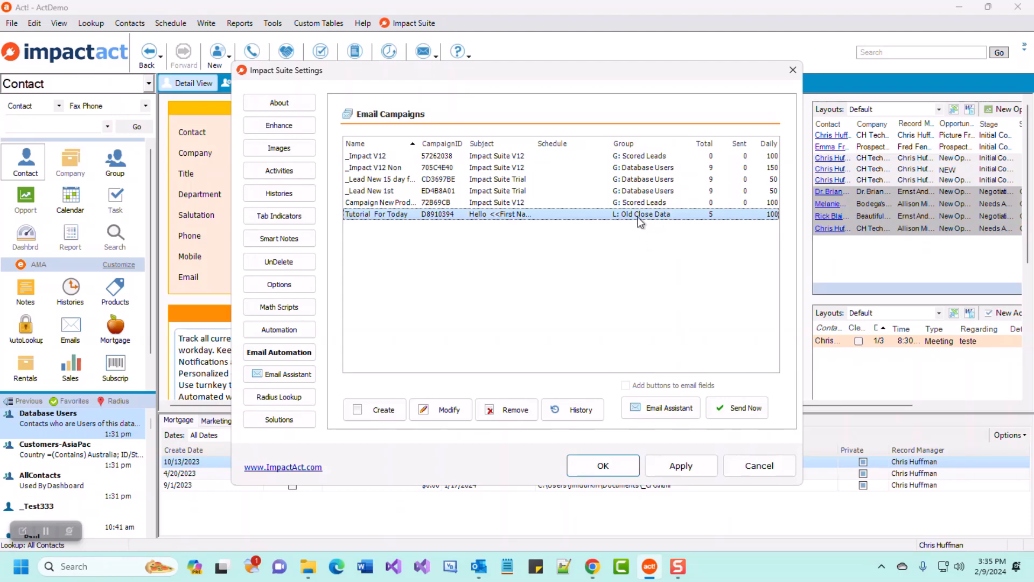
{"action": "left_click", "coordinate": [438, 410]}
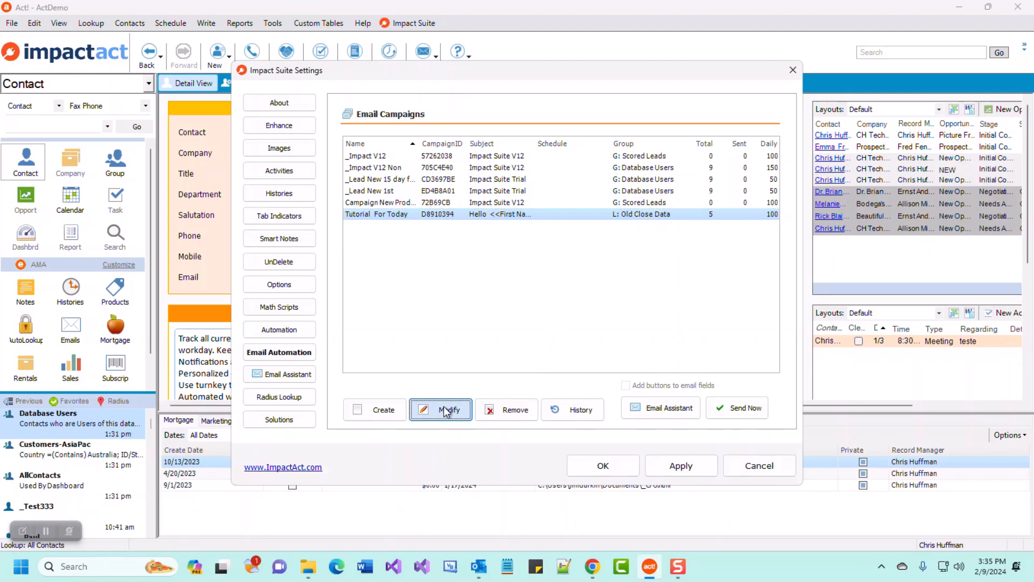
Start scheduling the campaign and log in to the ACT! database with the user's name.
{"action": "left_click", "coordinate": [159, 132]}
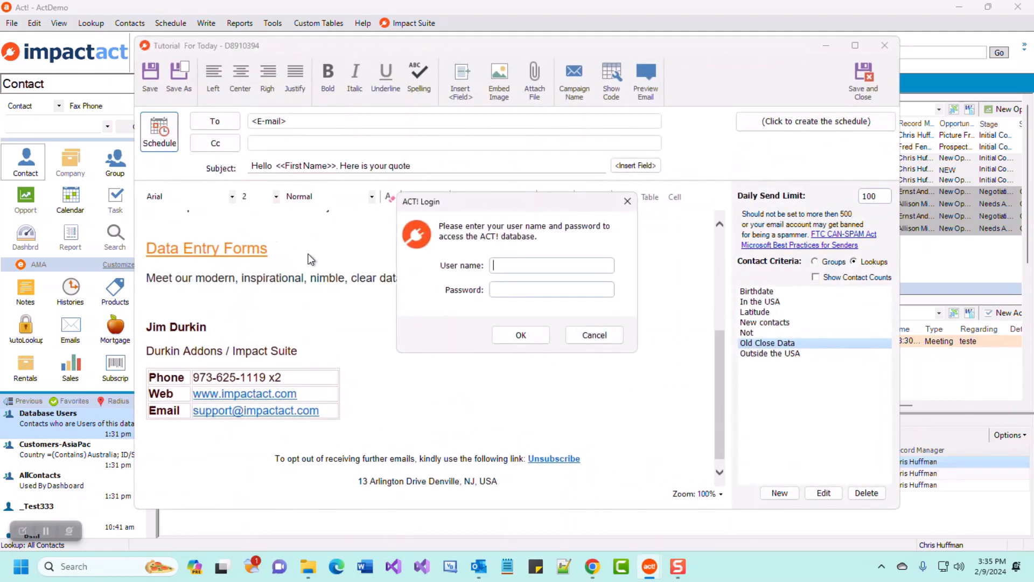
{"action": "type", "text": "Chrtis"}
{"action": "key", "text": "BackSpace"}
{"action": "key", "text": "BackSpace"}
{"action": "key", "text": "BackSpace"}
{"action": "type", "text": "is huffman"}
{"action": "key", "text": "Tab"}
{"action": "left_click", "coordinate": [521, 335]}
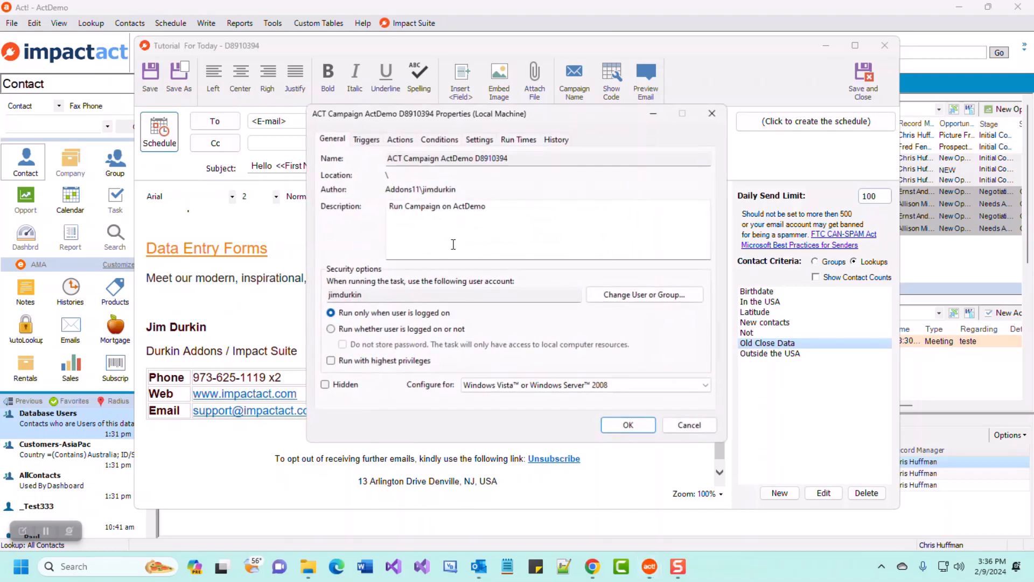
Confirm the daily 2:00 AM trigger, accept the task, and save the scheduled campaign.
{"action": "left_click", "coordinate": [365, 140]}
{"action": "left_click", "coordinate": [625, 425]}
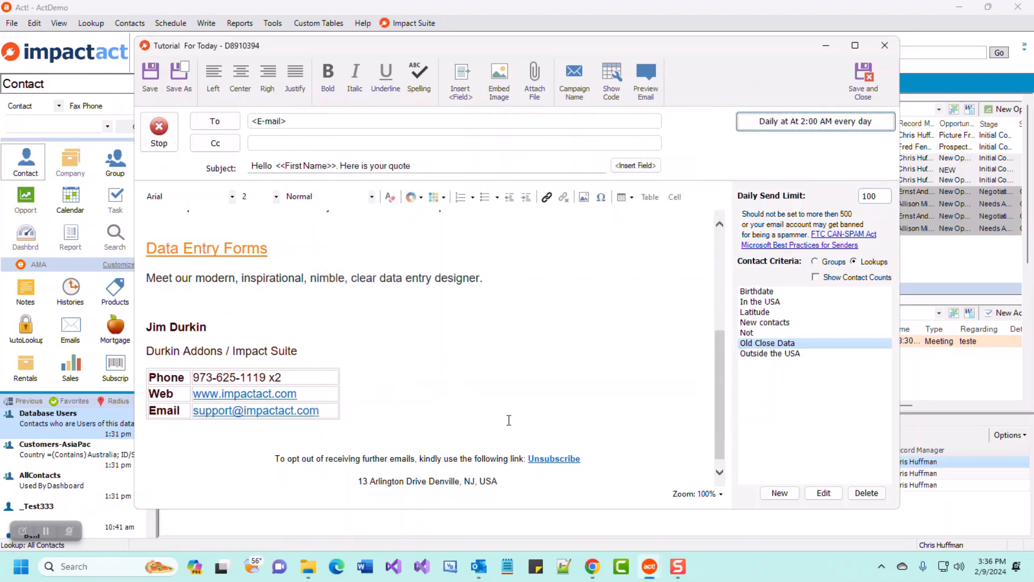
{"action": "left_click", "coordinate": [861, 78]}
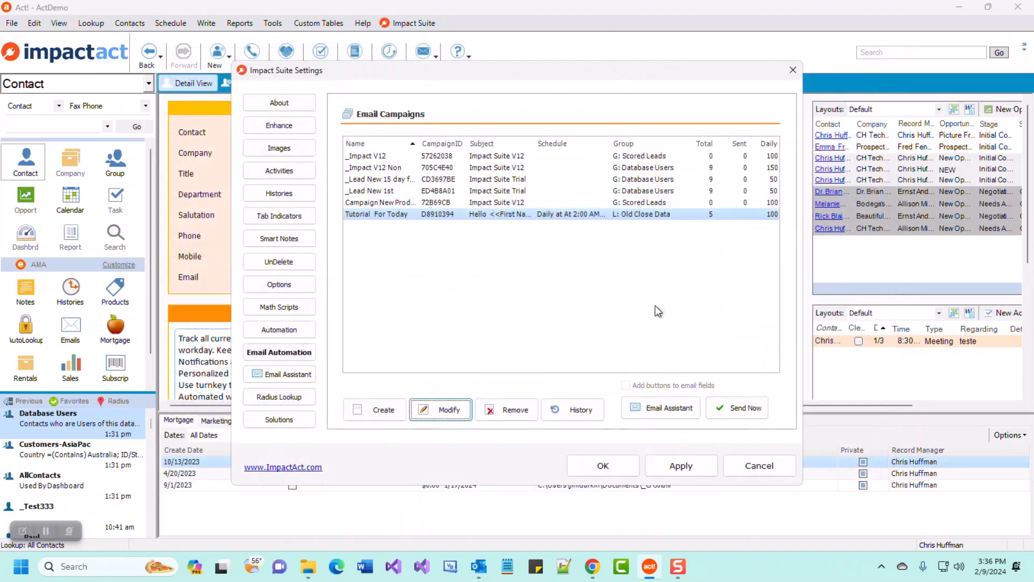
Reopen Tutorial For Today, confirming the 'Modify anyway?' prompt, and select the 100 daily send limit.
{"action": "left_click", "coordinate": [537, 216]}
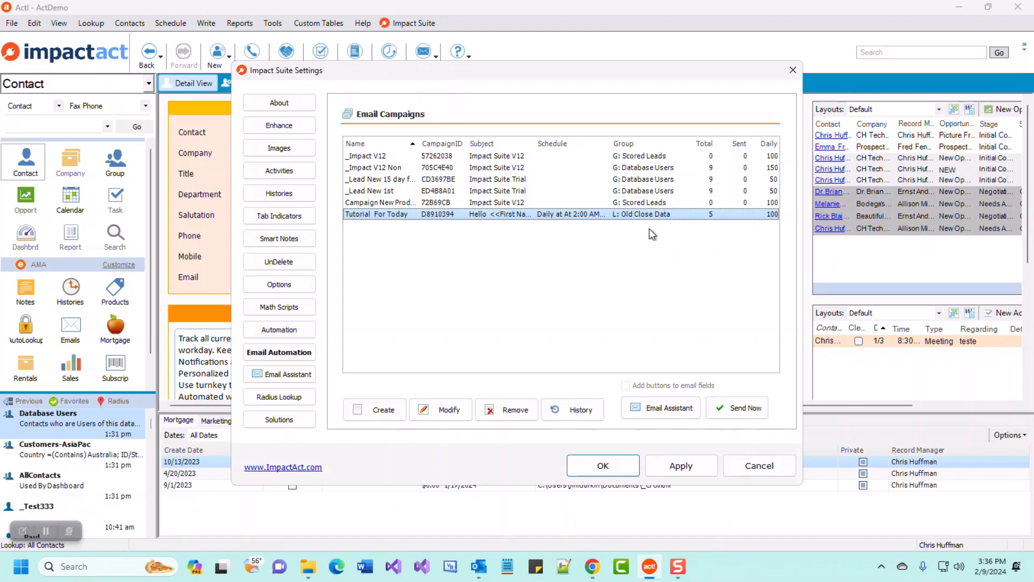
{"action": "left_click", "coordinate": [449, 411]}
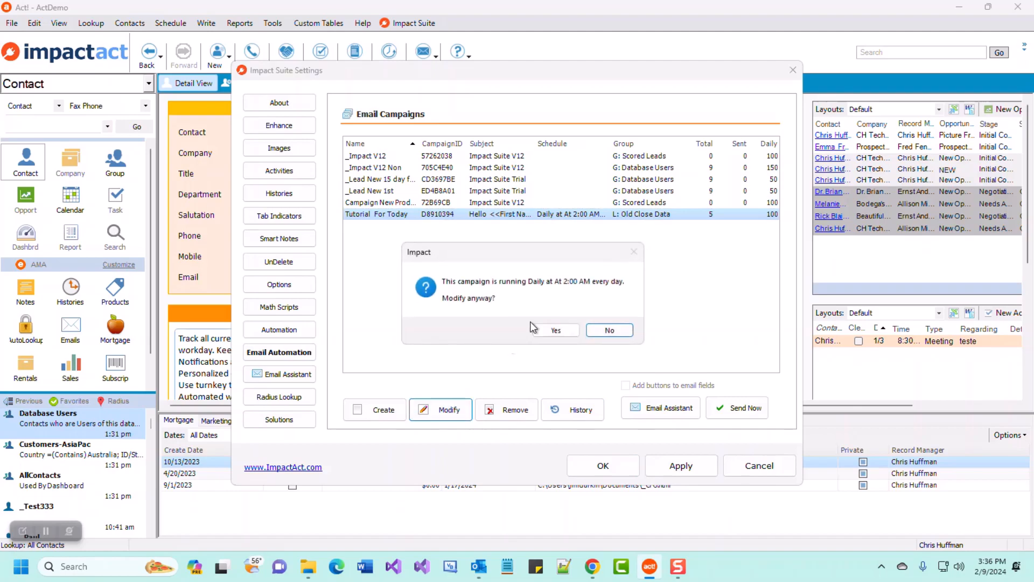
{"action": "left_click", "coordinate": [558, 329]}
{"action": "left_click_drag", "start_coordinate": [883, 197], "coordinate": [849, 202]}
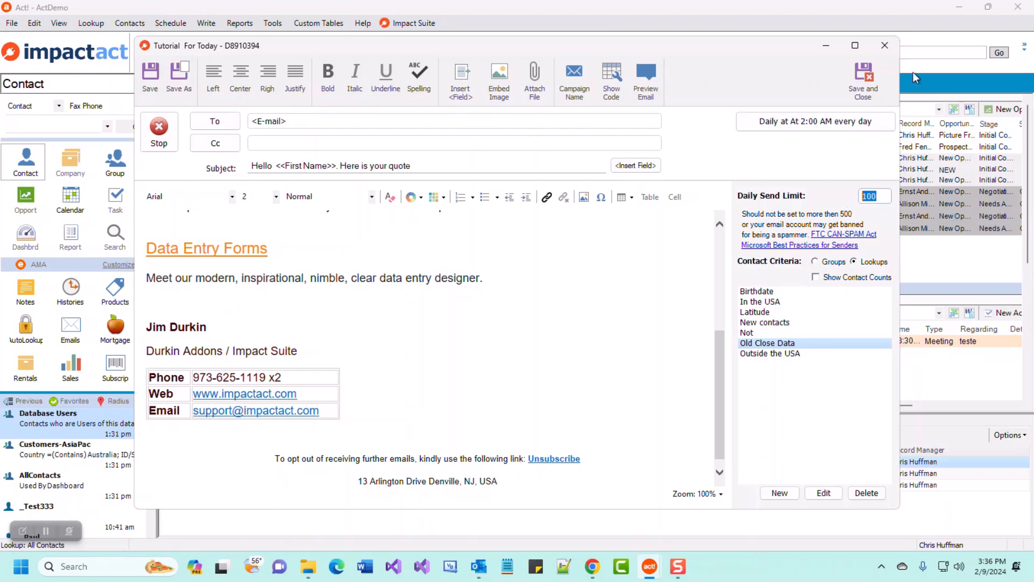
Maximize the campaign editor and review the Old Close Data criteria without changing them.
{"action": "left_click", "coordinate": [855, 46]}
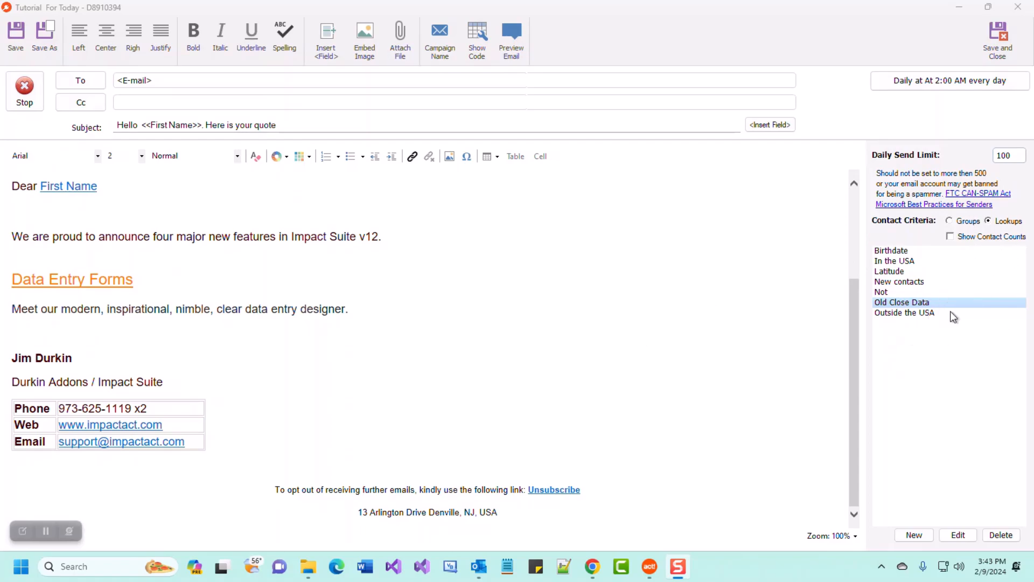
{"action": "left_click", "coordinate": [954, 533]}
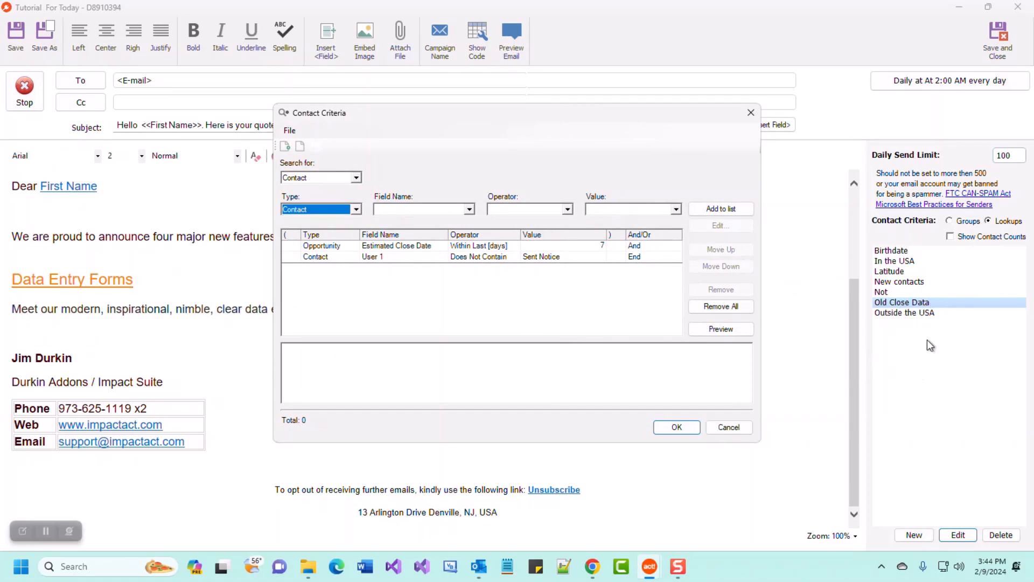
{"action": "left_click", "coordinate": [733, 428]}
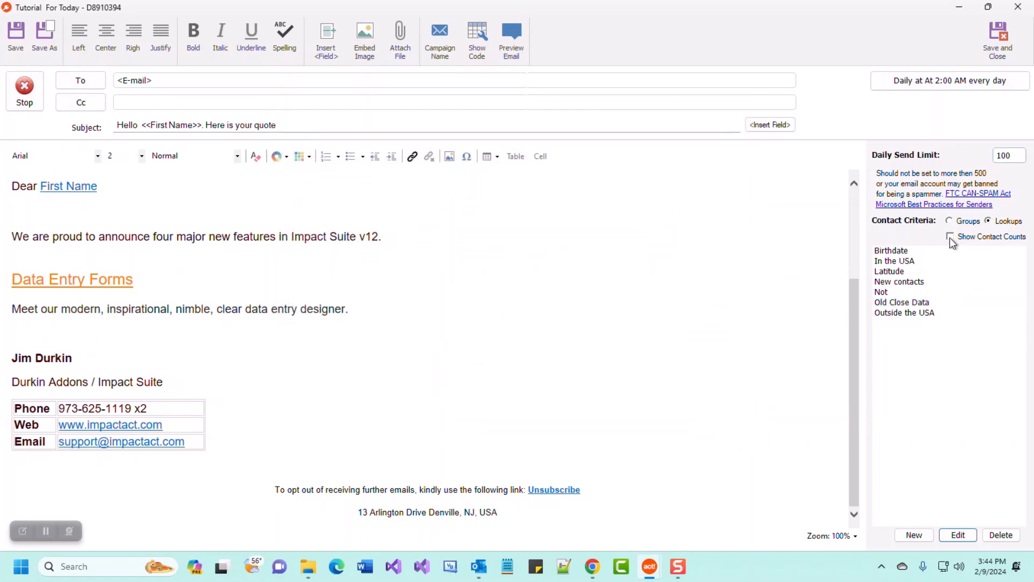
Turn on Show Contact Counts and choose Old Close Data (5 contacts) as recipients.
{"action": "left_click", "coordinate": [949, 237]}
{"action": "left_click", "coordinate": [949, 302]}
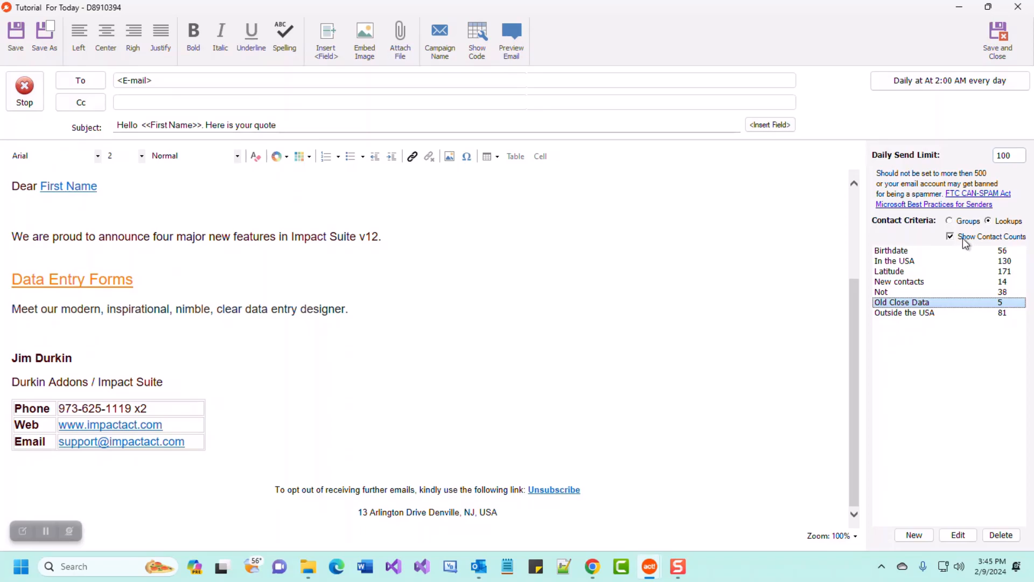
{"action": "key", "text": "Tab"}
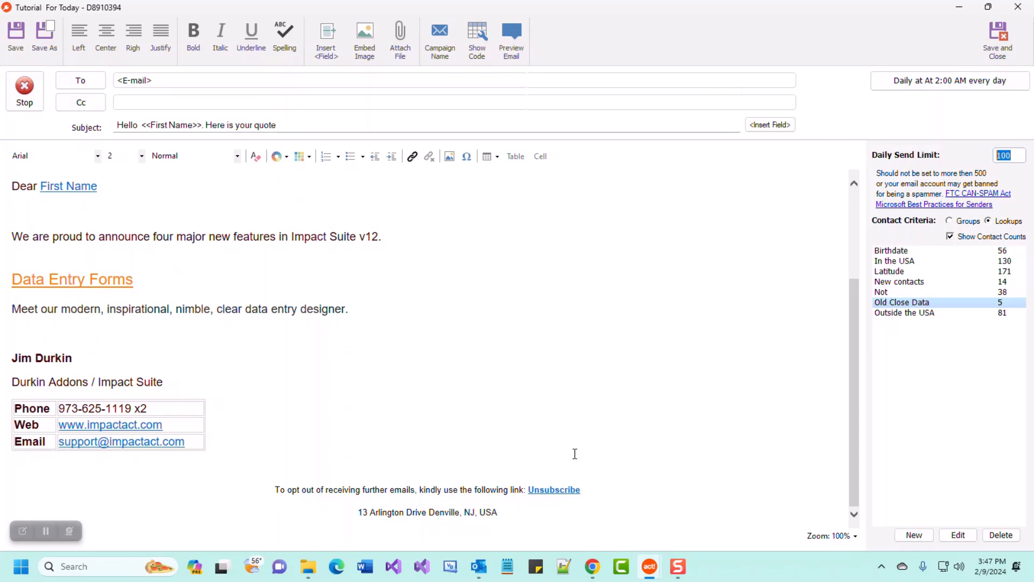
Save the campaign, select Tutorial For Today, and check its empty Campaign History.
{"action": "left_click", "coordinate": [997, 39]}
{"action": "left_click", "coordinate": [736, 193]}
{"action": "left_click", "coordinate": [741, 211]}
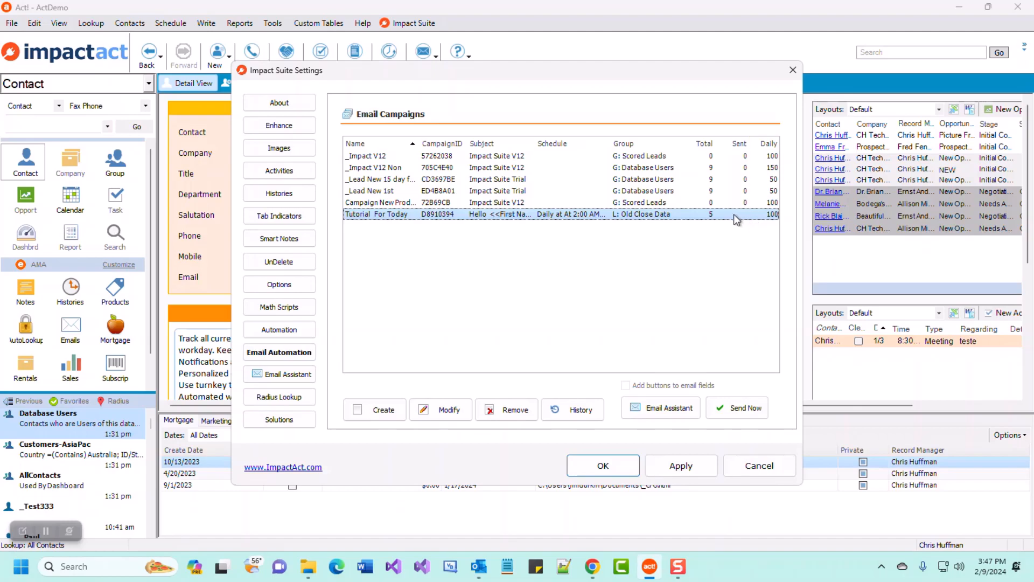
{"action": "left_click", "coordinate": [555, 407]}
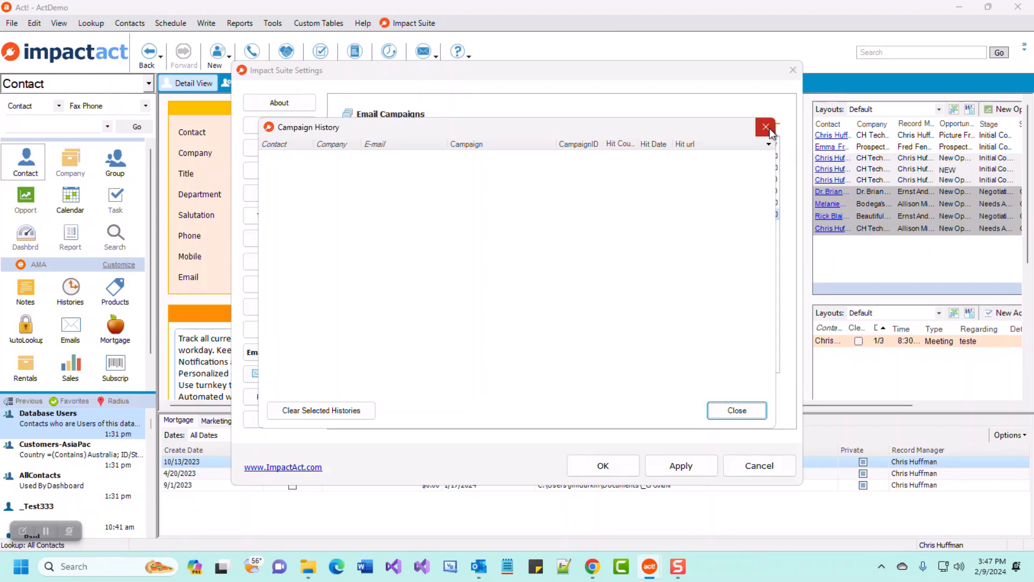
{"action": "left_click", "coordinate": [769, 128]}
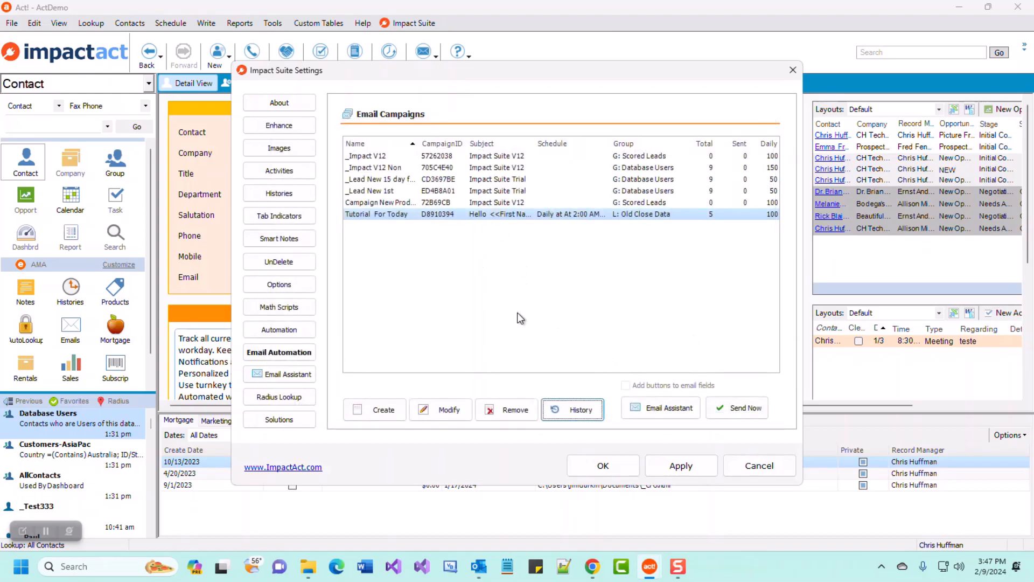